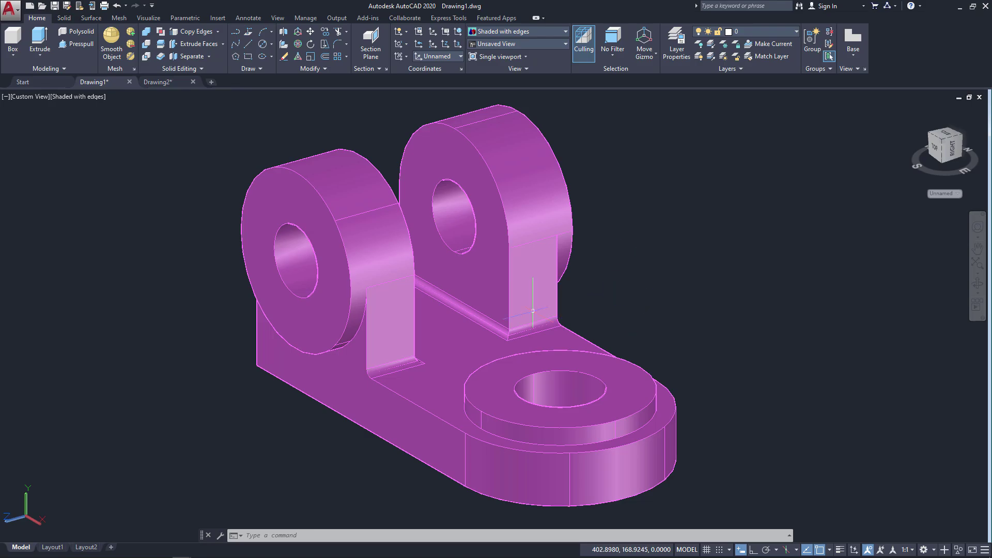
Step: Switch to the web browser and browse the CAD CAM Tutorials channel's uploaded videos
key("alt+Tab")
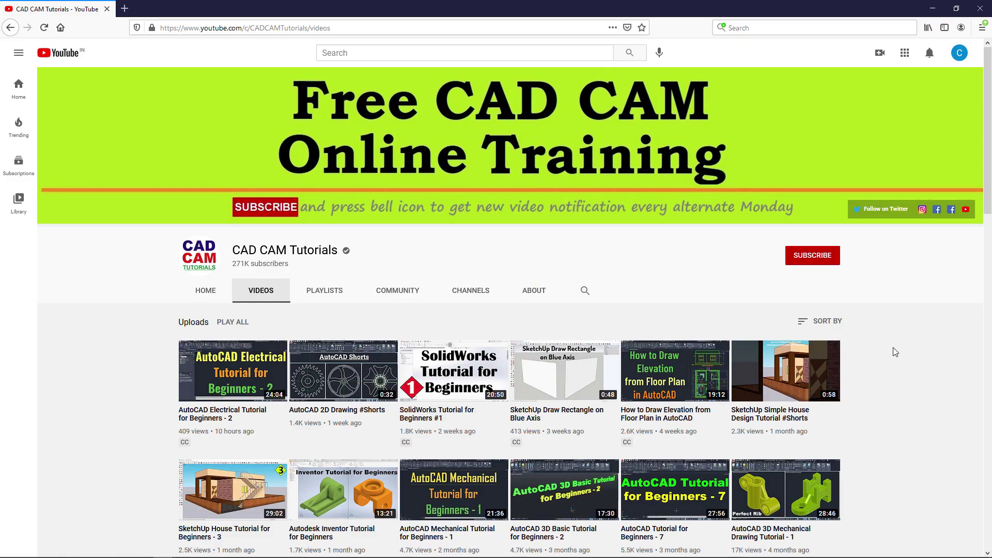
scroll(893, 348, "down", 3)
scroll(890, 352, "down", 2)
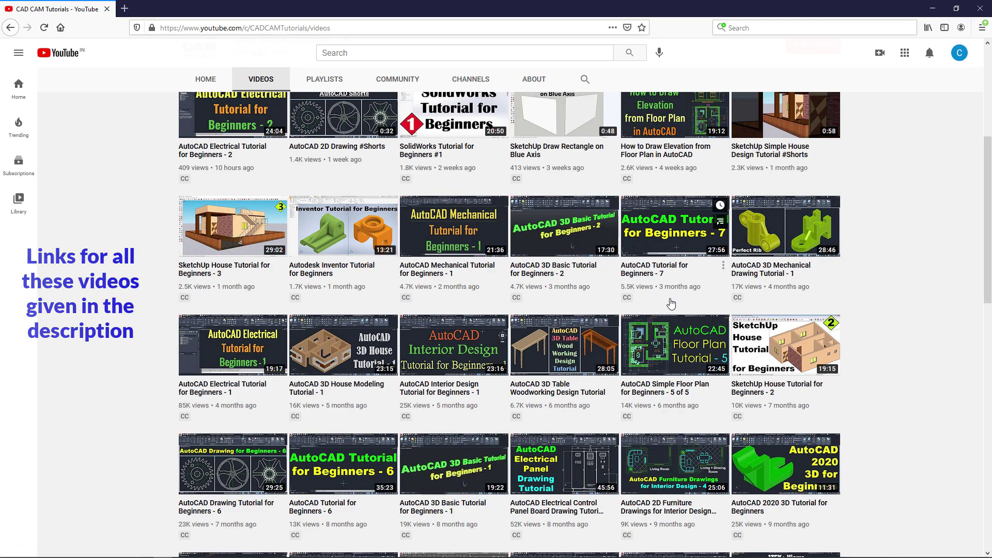
scroll(888, 273, "up", 1)
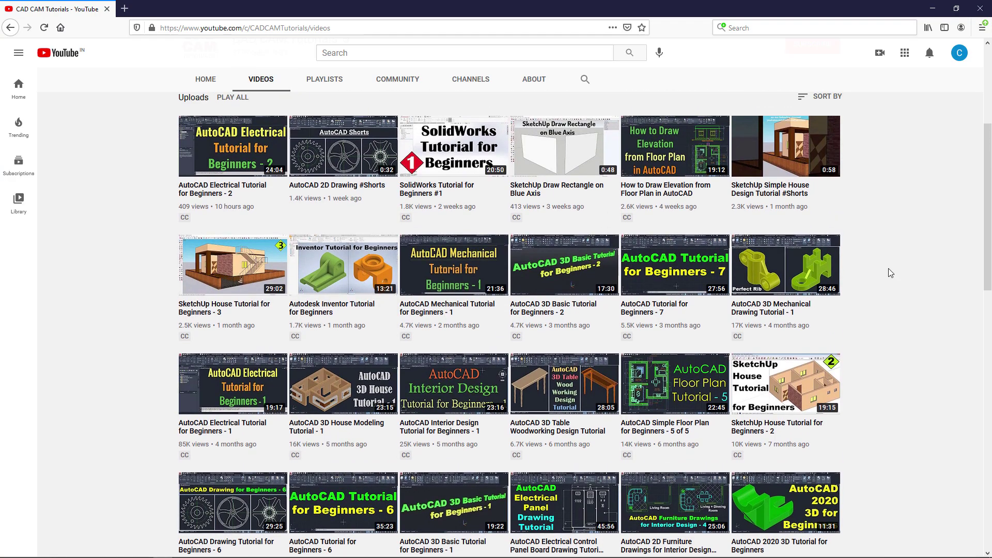
scroll(890, 272, "up", 2)
scroll(890, 273, "up", 3)
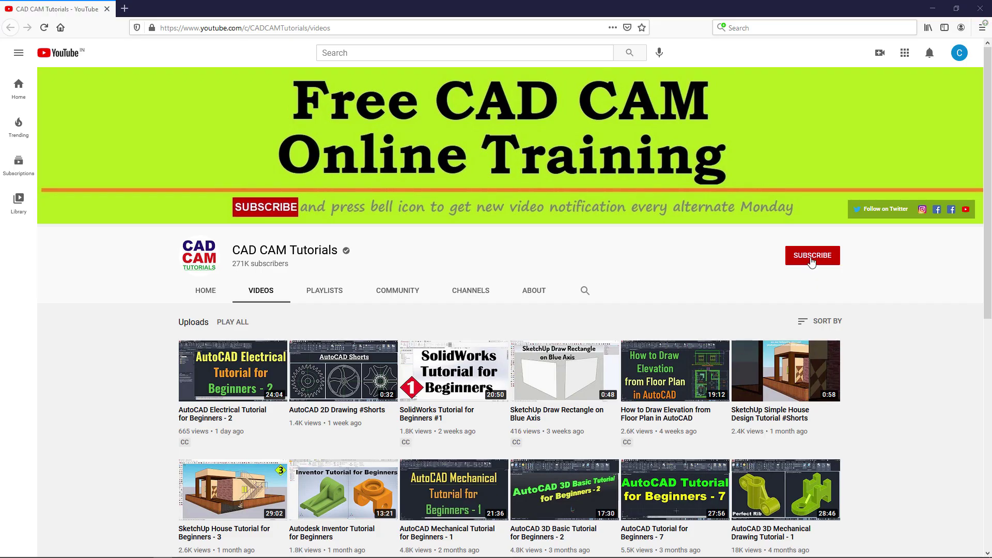
Step: Subscribe to the CAD CAM Tutorials channel and set its notifications to All
left_click(812, 262)
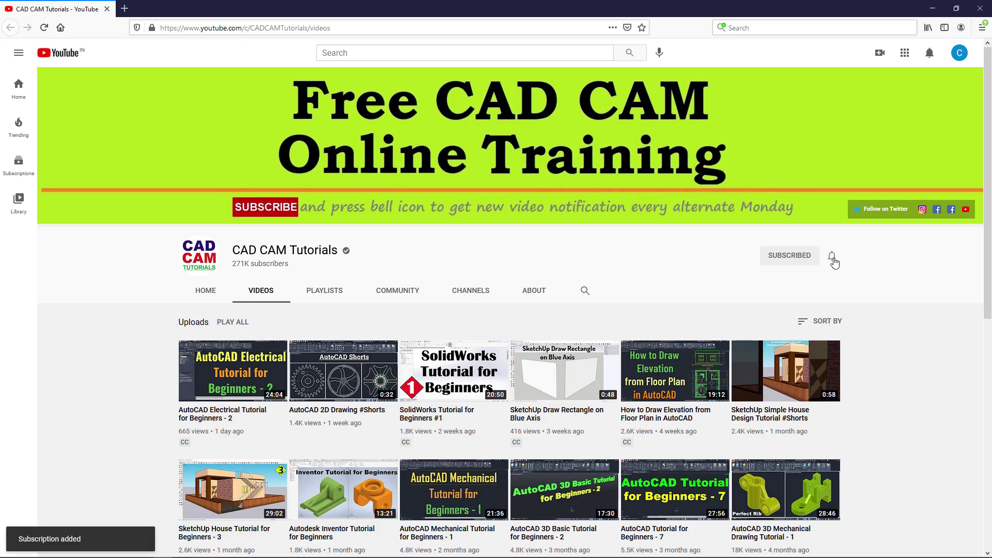
left_click(832, 257)
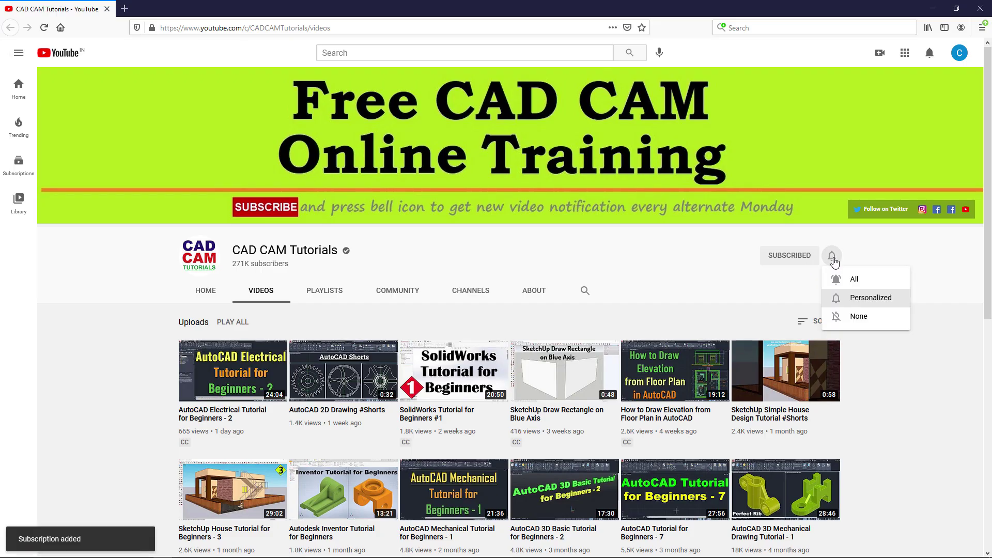
left_click(854, 281)
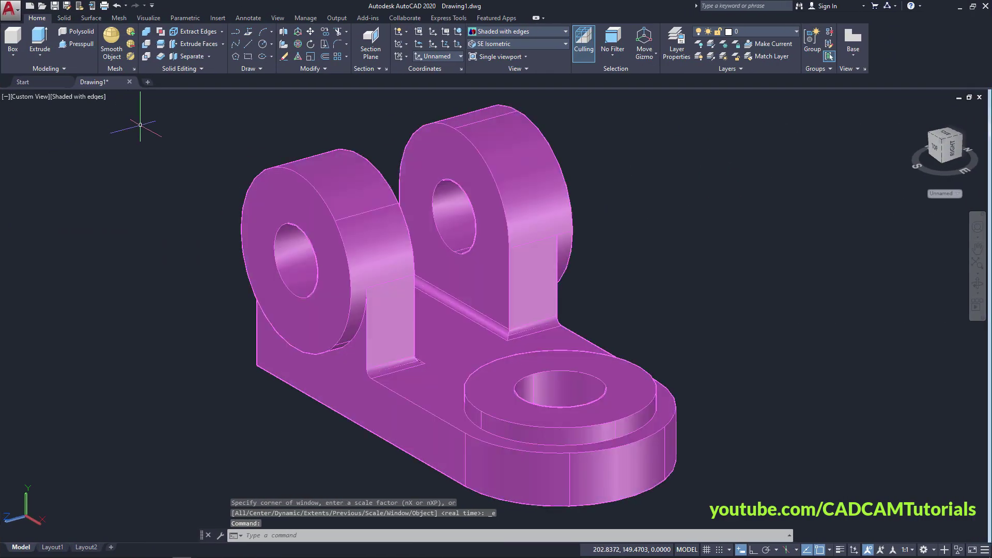
Step: Switch to AutoCAD, create a new drawing and set its view to SE Isometric
left_click(148, 82)
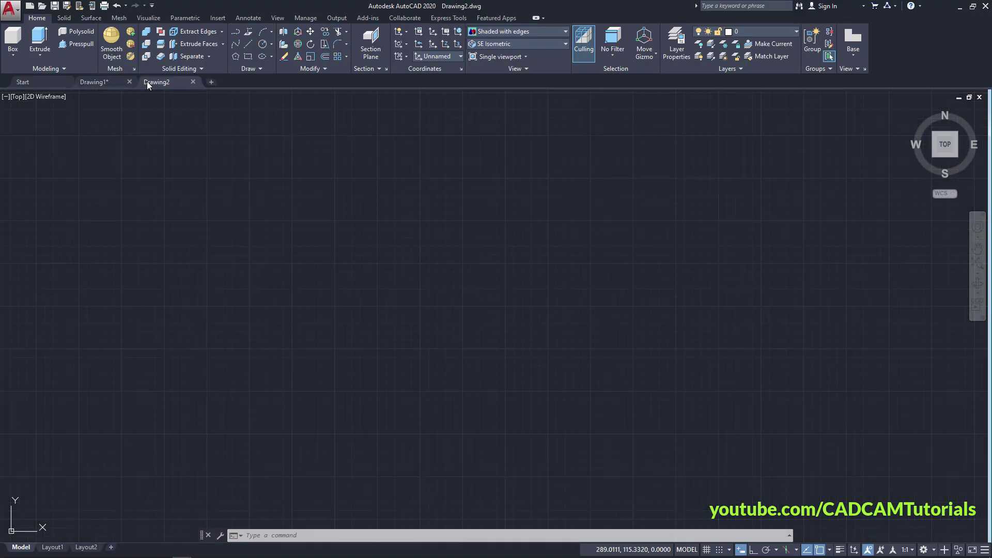
mouse_move(147, 81)
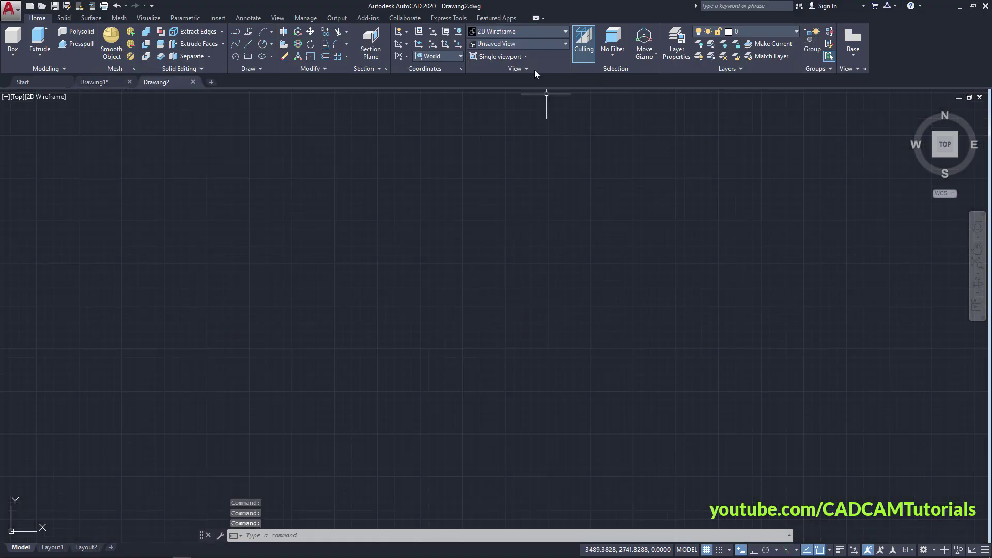
left_click(496, 45)
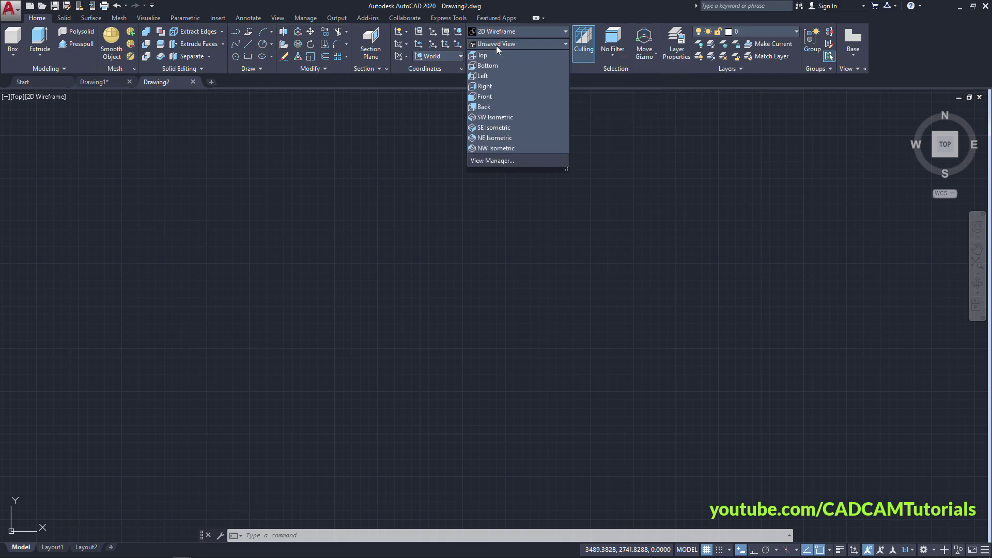
left_click(494, 128)
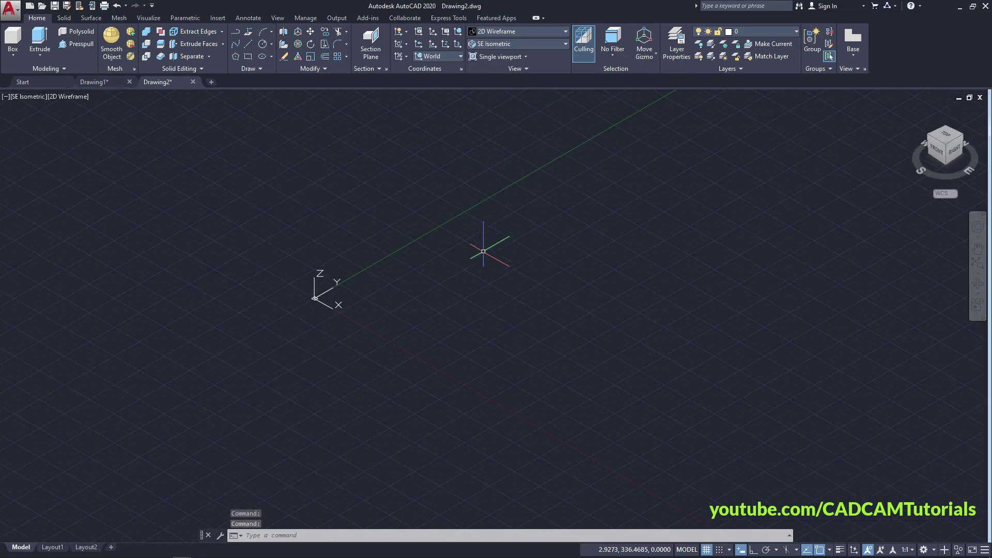
Step: Turn off showing the UCS icon at the origin
left_click(325, 306)
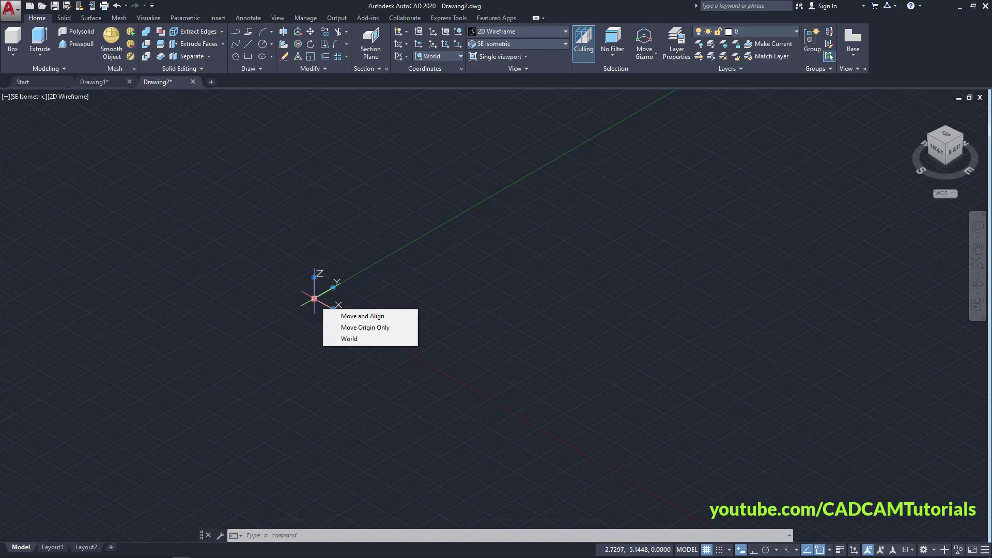
right_click(313, 299)
mouse_move(356, 437)
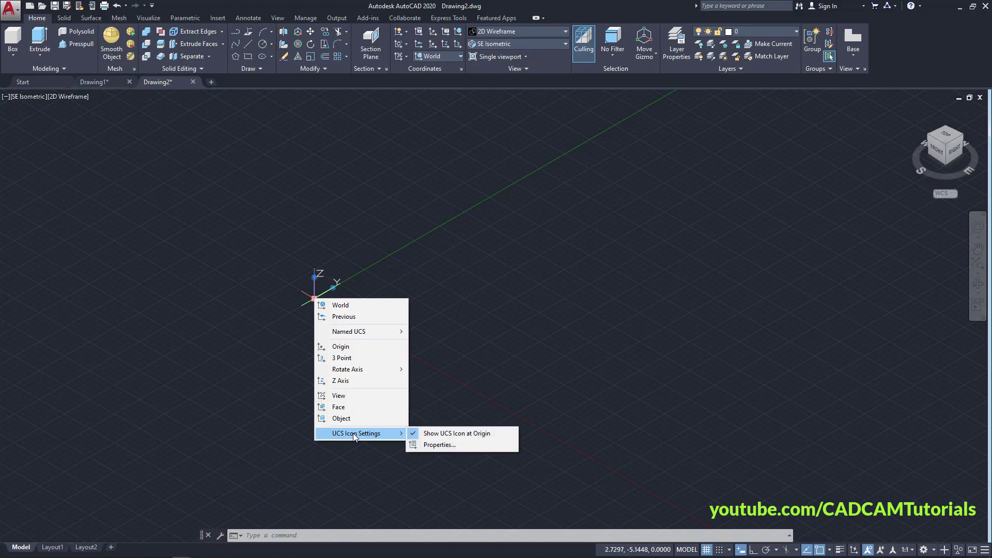
left_click(476, 439)
Step: Consult the Ex - 2.pdf drawing and create the base plate as a solid box, 85 by 140 with a height of 18
key("alt+Tab")
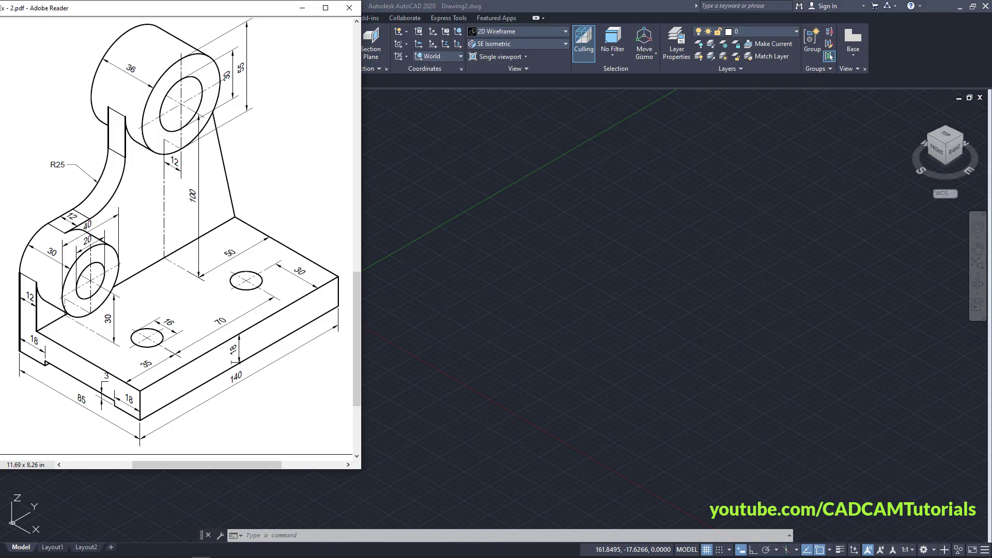
left_click(435, 304)
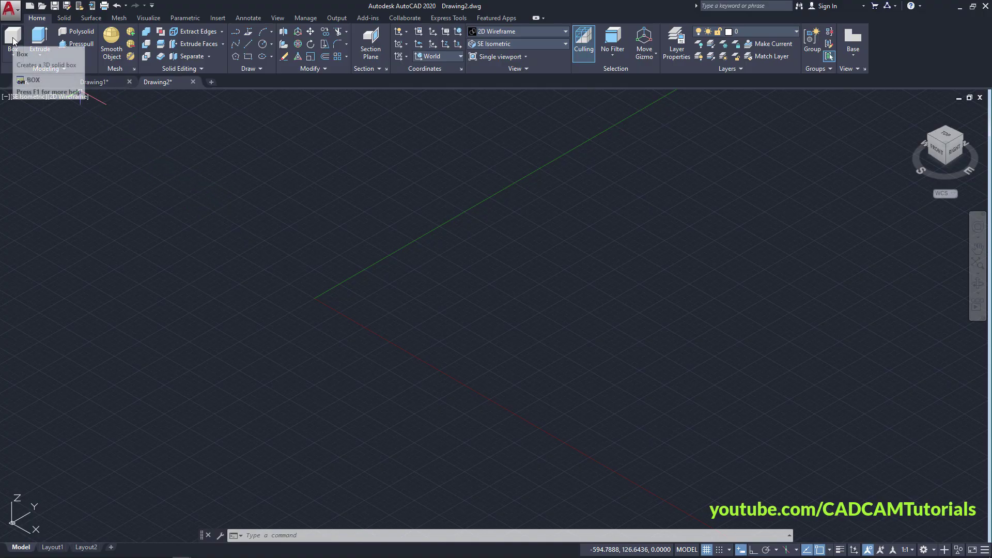
left_click(14, 48)
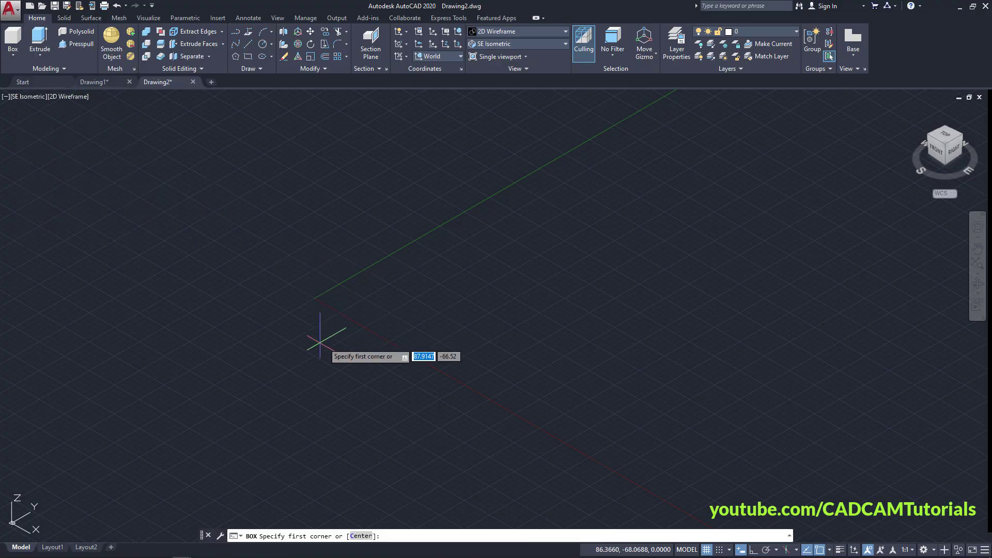
left_click(299, 305)
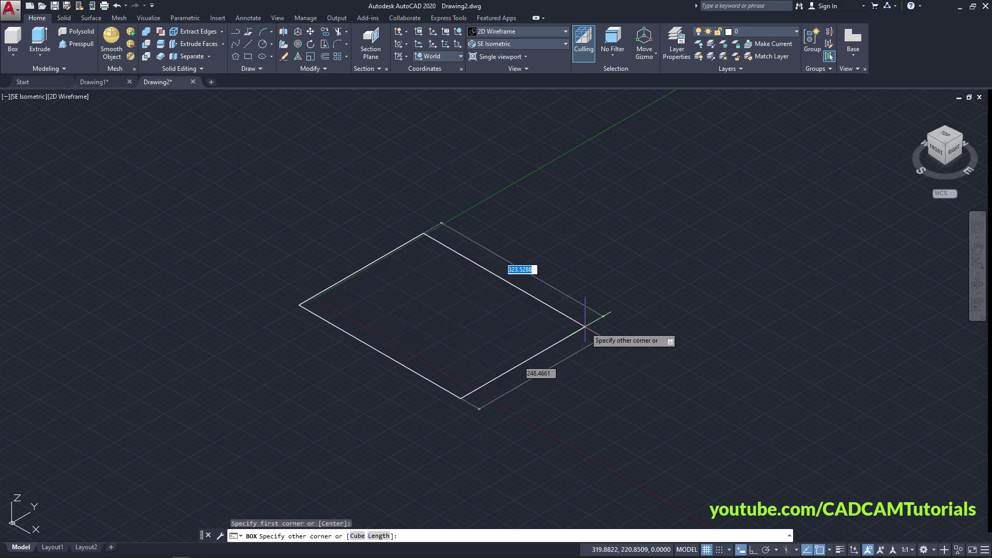
type("85")
key("Tab")
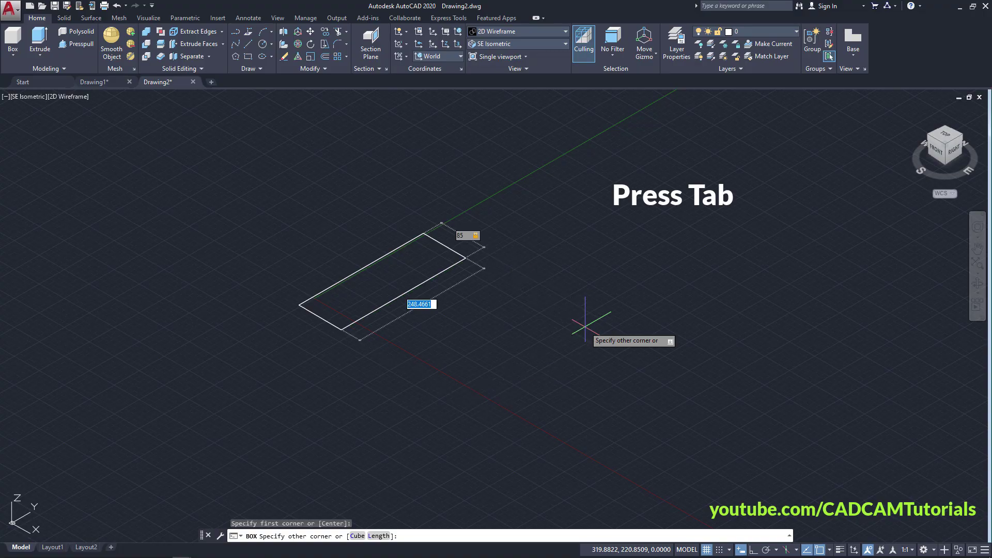
type("1")
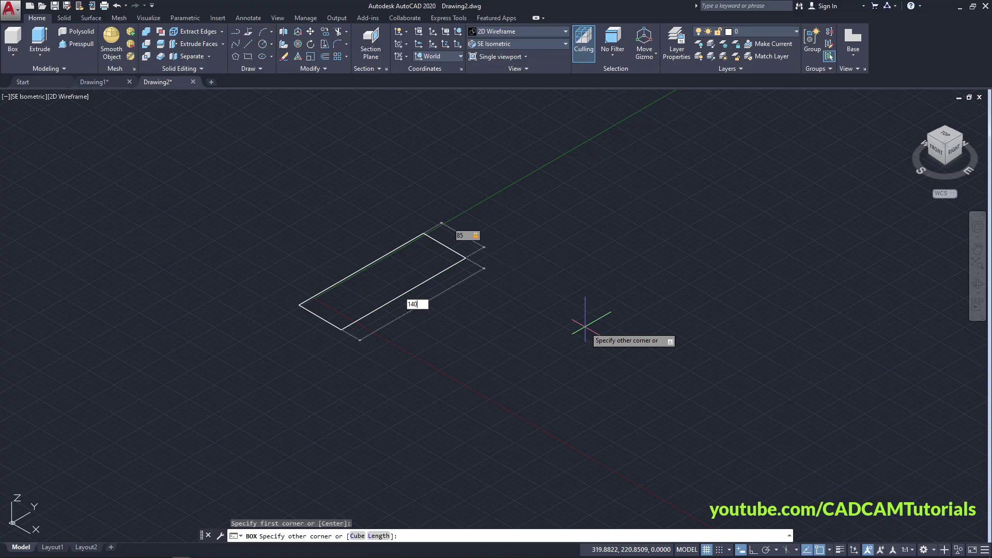
type("40")
key("Return")
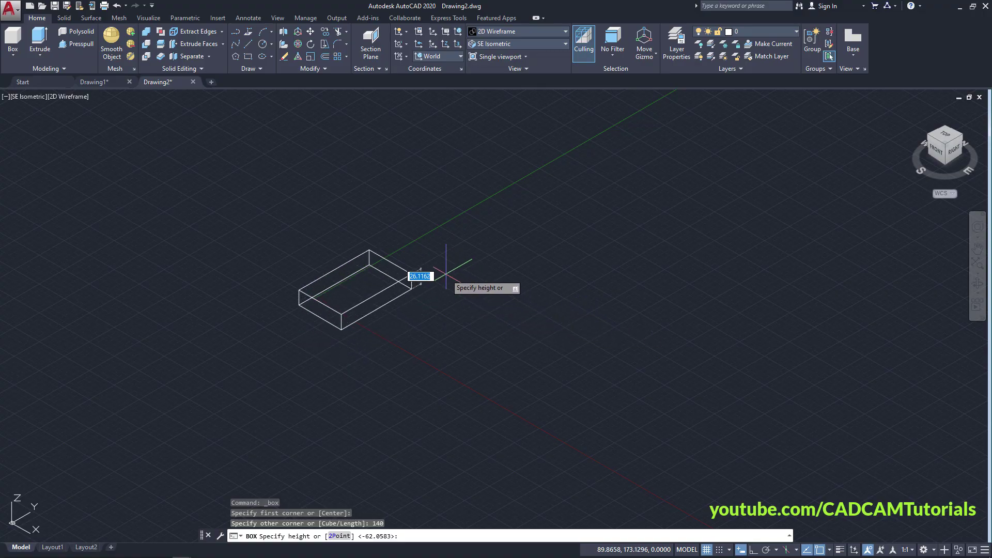
key("Return")
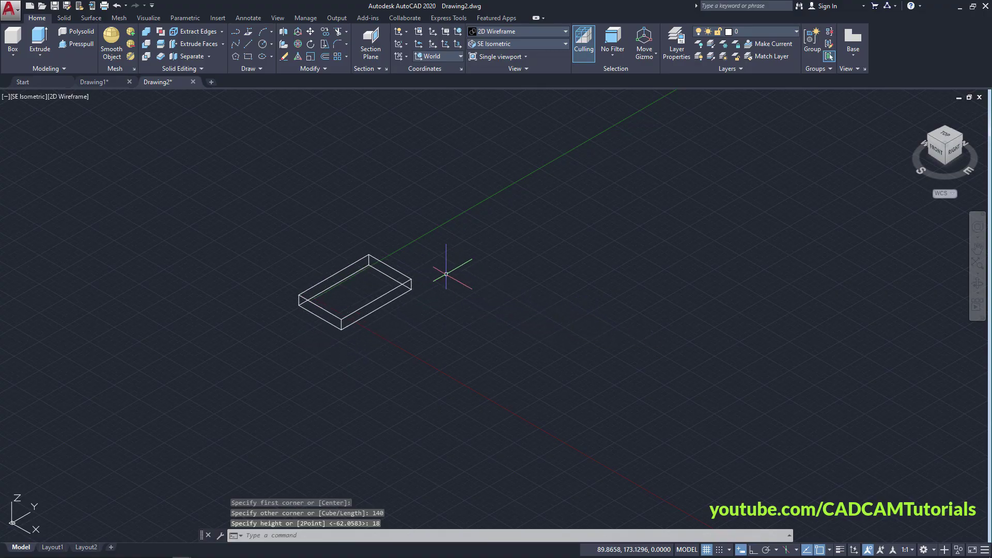
Step: Set the visual style of the base plate view to Shaded with edges
scroll(332, 300, "up", 6)
scroll(390, 281, "up", 3)
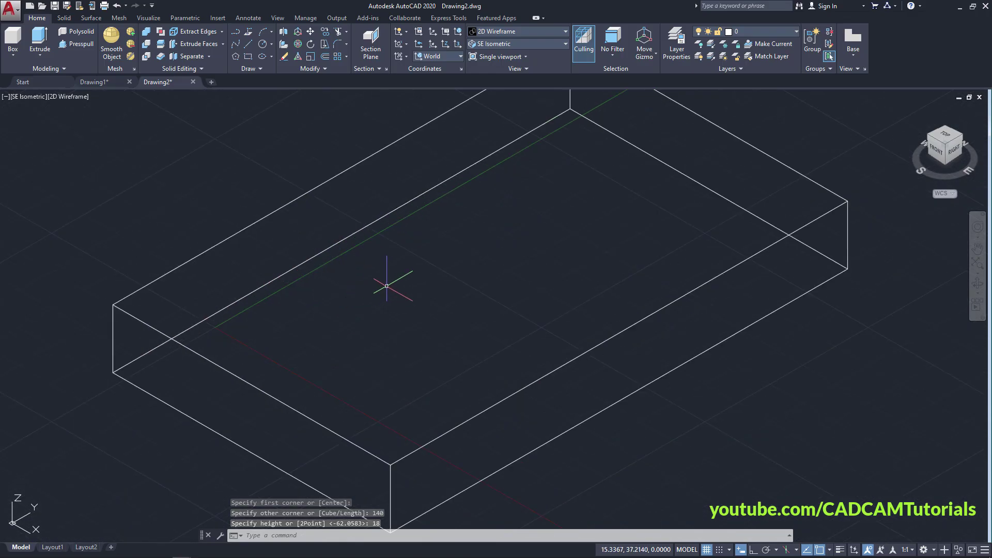
scroll(457, 343, "down", 3)
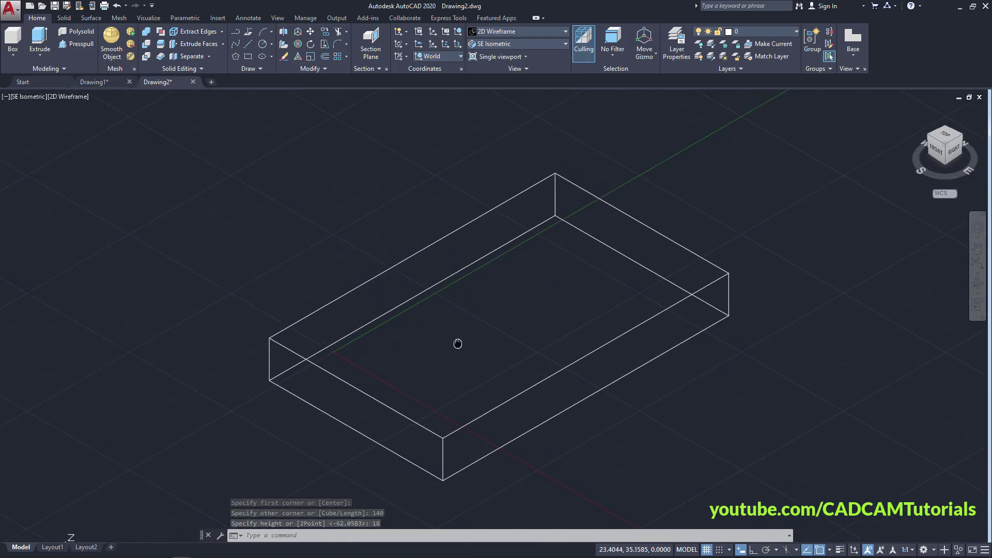
left_click(504, 32)
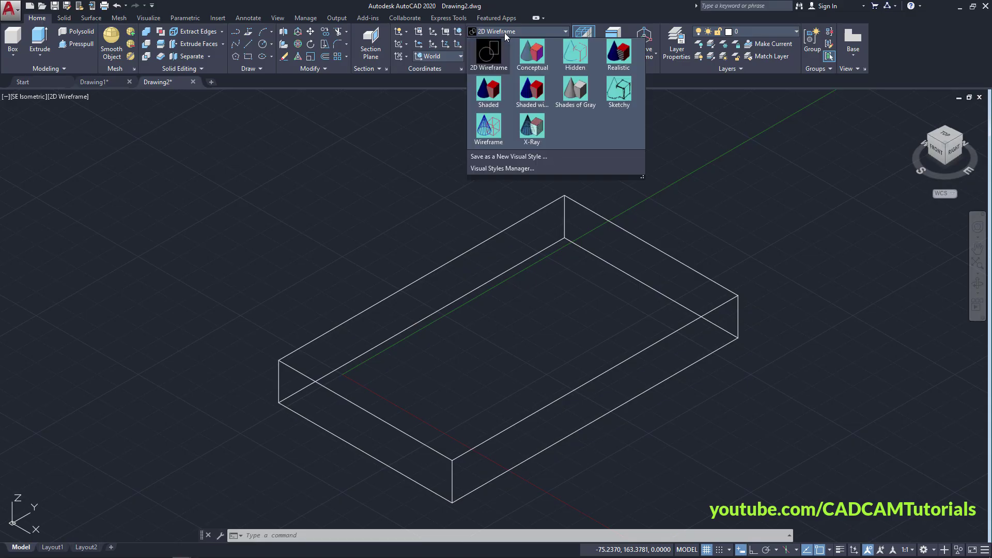
left_click(525, 99)
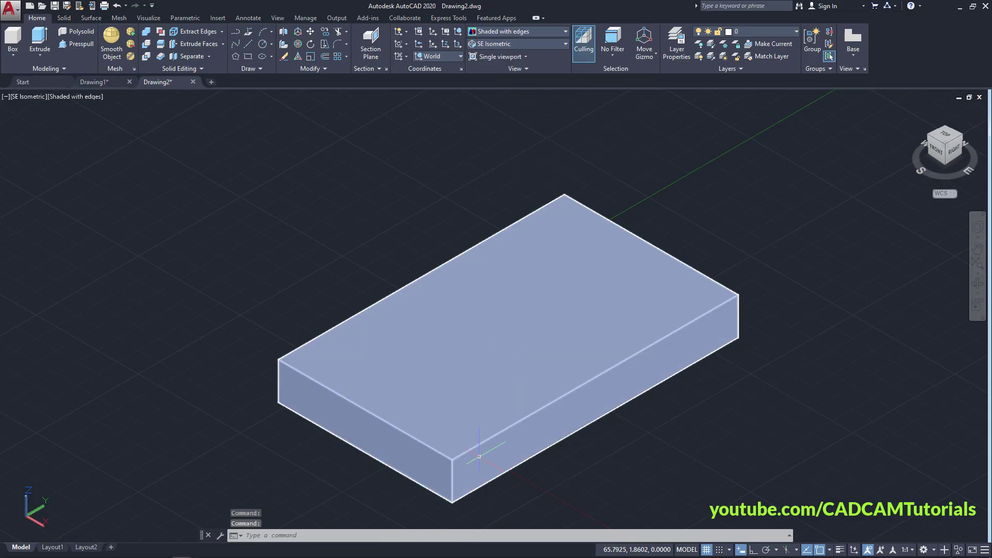
Step: Consult the PDF's bottom slot dimensions, then copy the front face's left vertical edge 18 units along the X axis with Ortho on
scroll(479, 456, "up", 5)
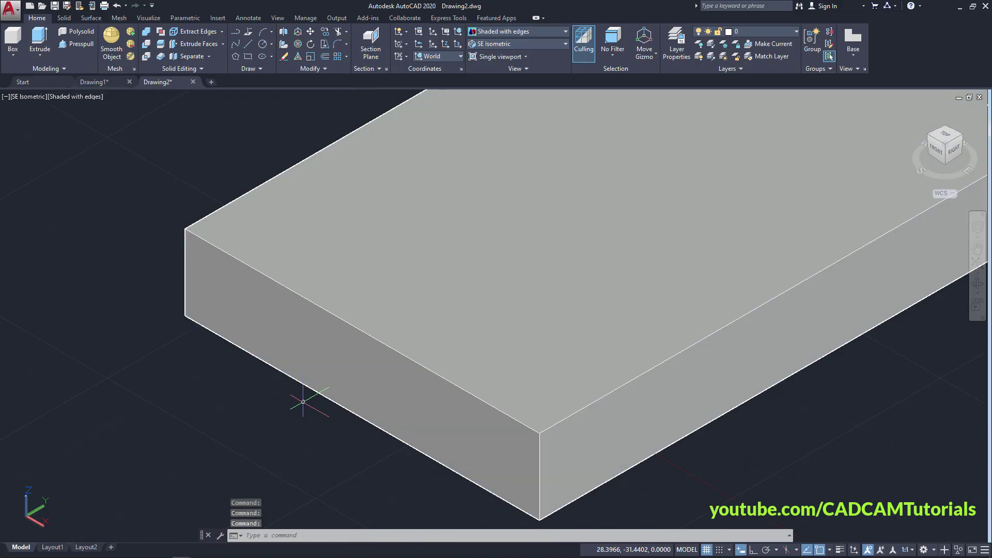
scroll(348, 317, "up", 2)
key("alt+Tab")
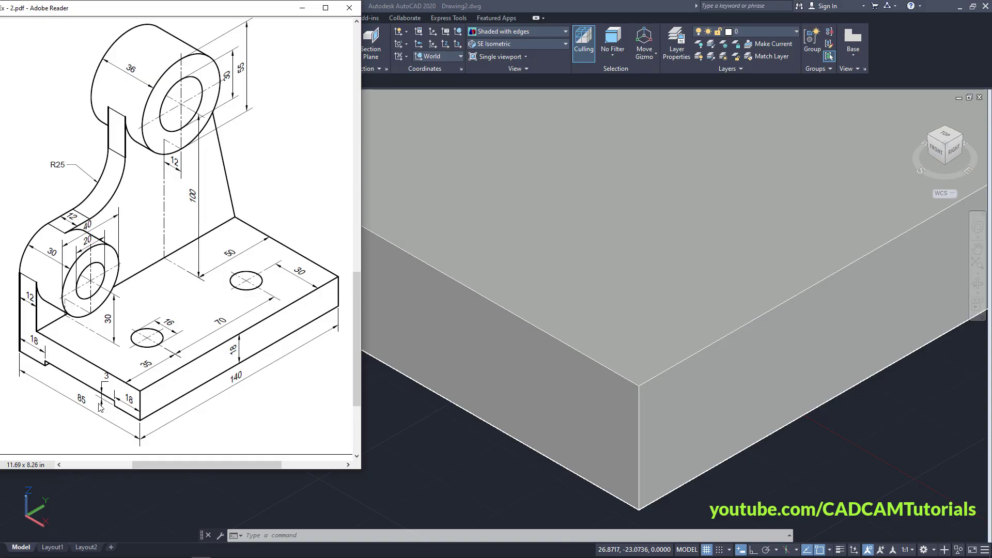
left_click(381, 419)
left_click(156, 247)
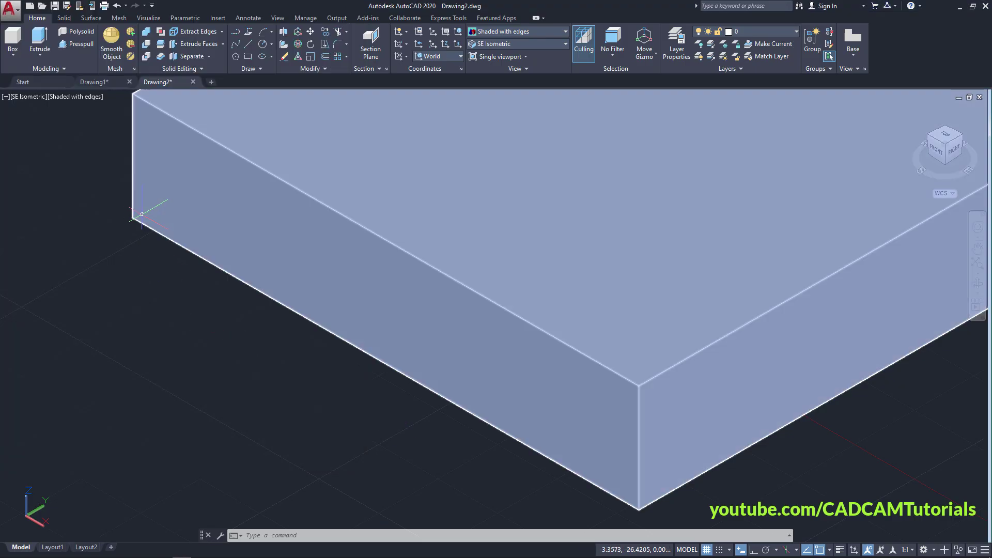
left_click(222, 32)
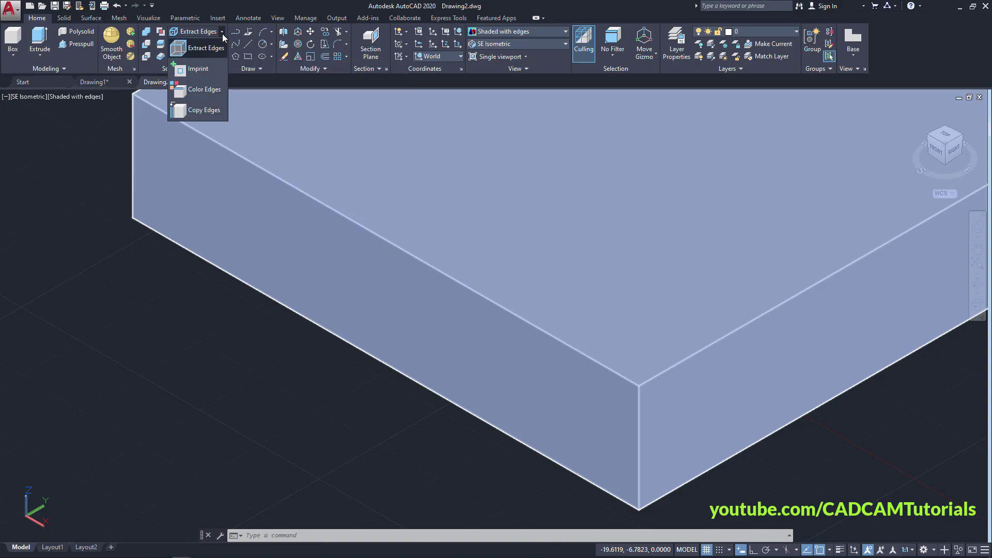
left_click(199, 112)
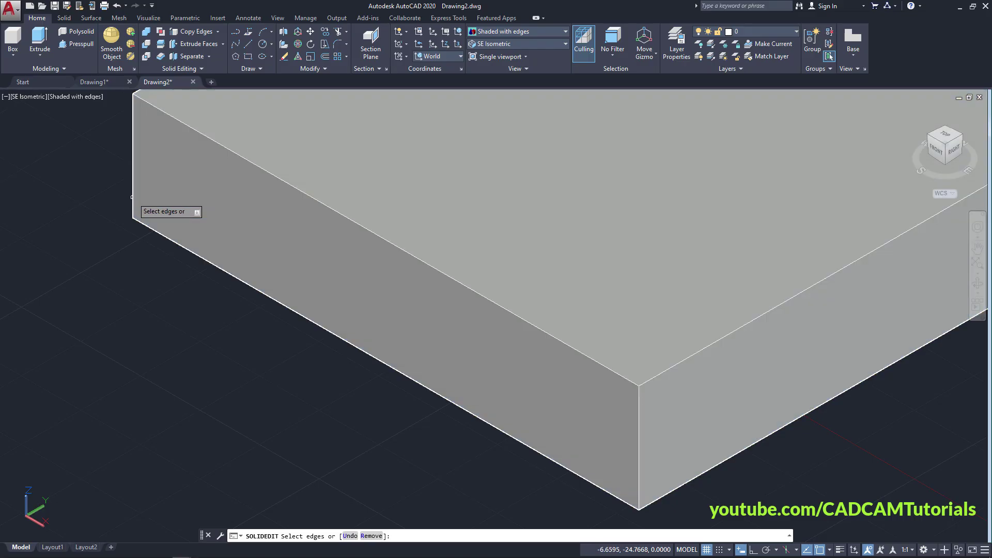
left_click(132, 198)
key("Return")
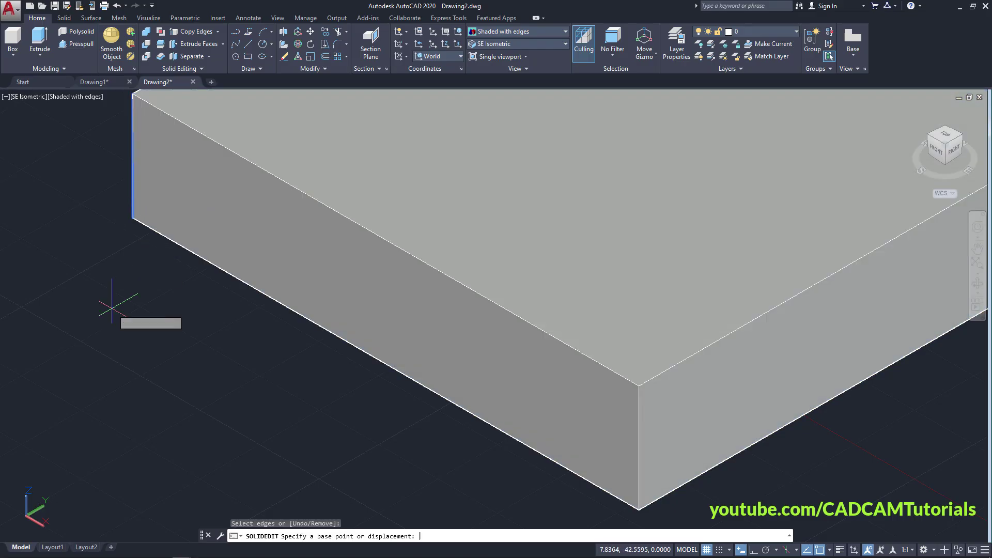
left_click(101, 294)
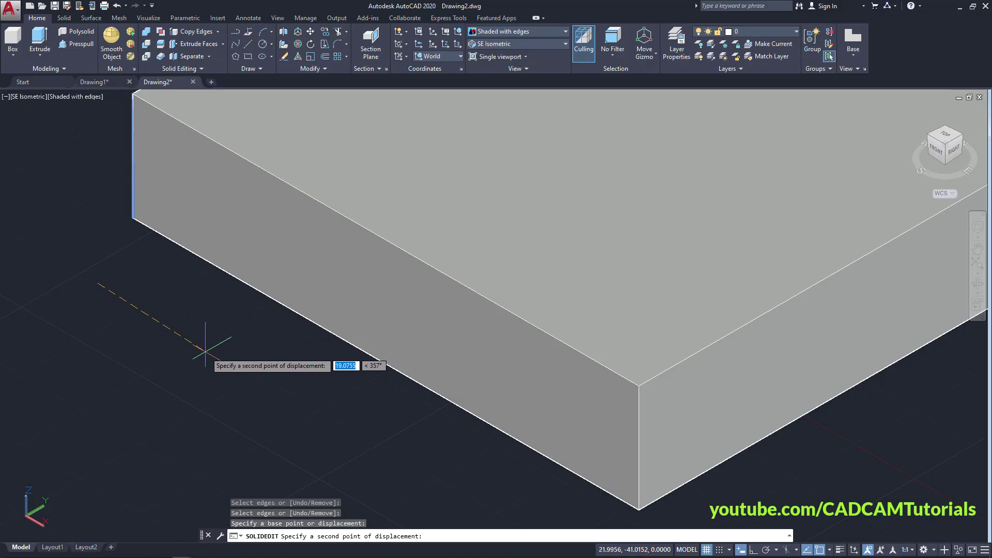
left_click(754, 550)
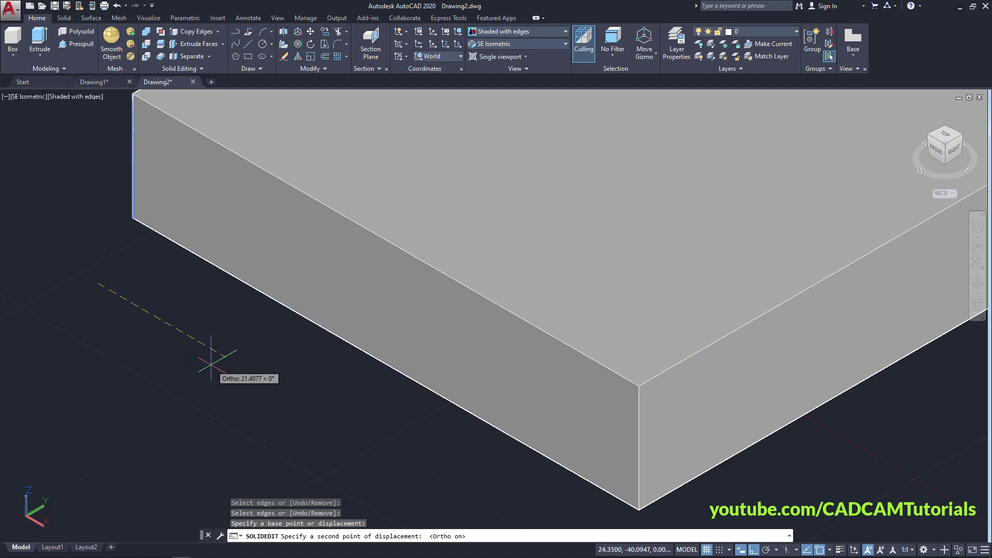
type("18")
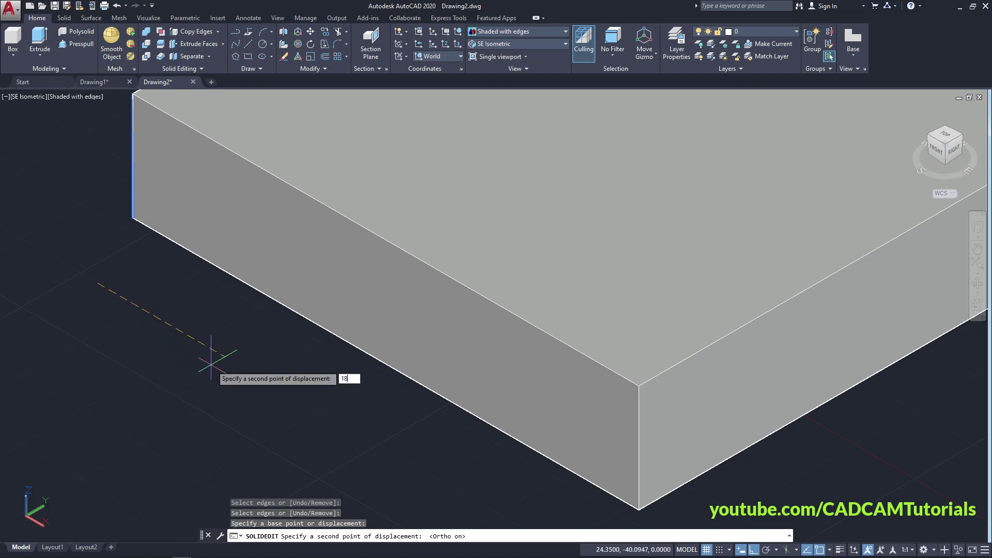
key("Return")
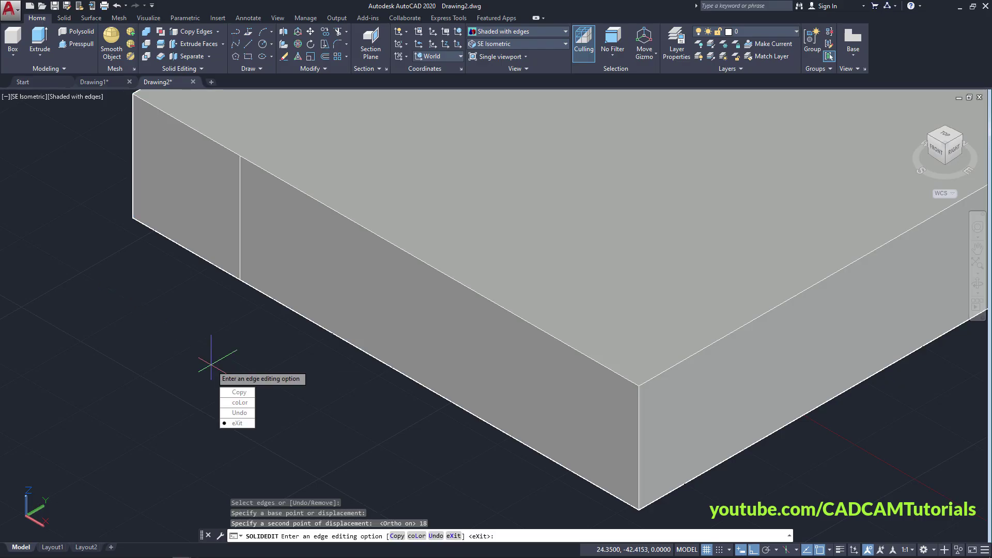
Step: Copy the front face's right vertical edge 18 units inward along the negative X axis
left_click(238, 394)
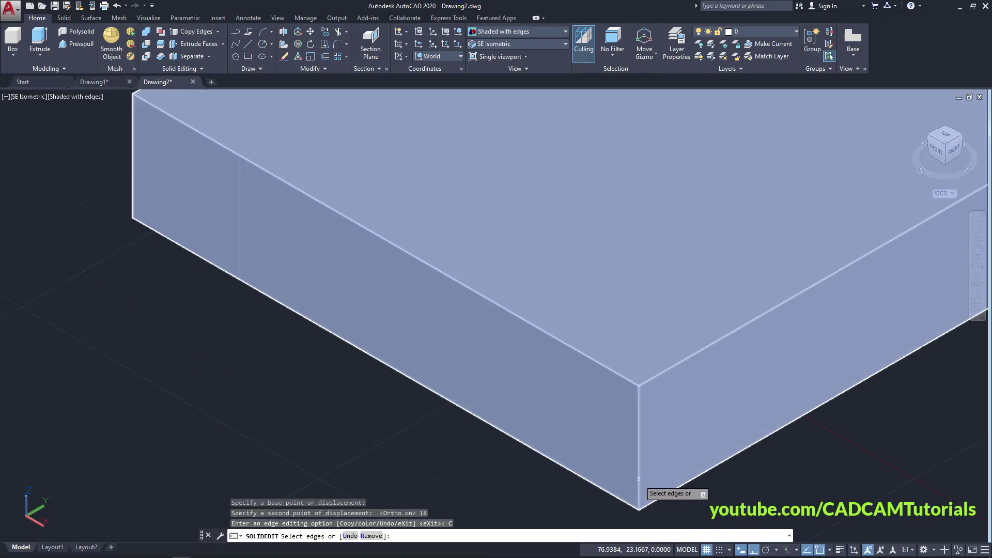
left_click(641, 481)
key("Return")
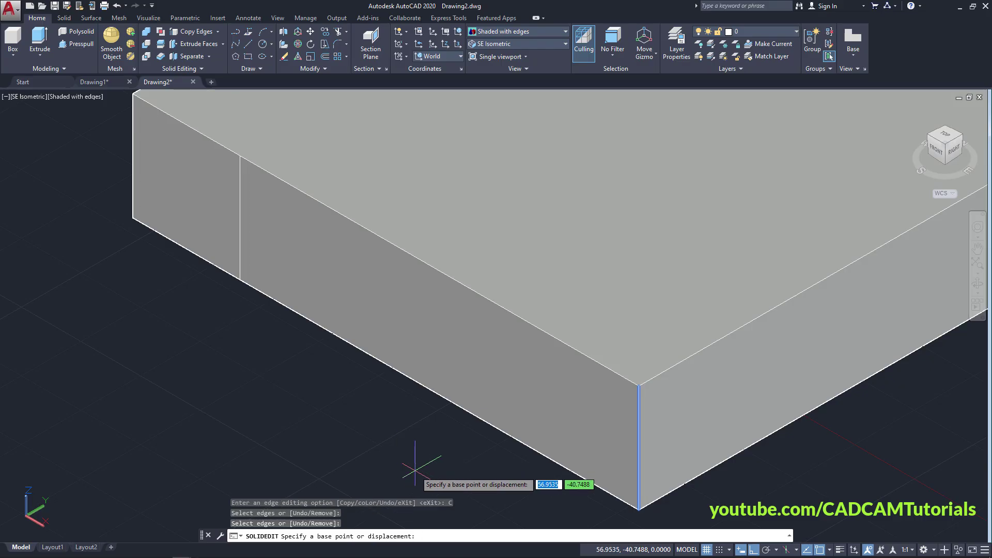
left_click(408, 462)
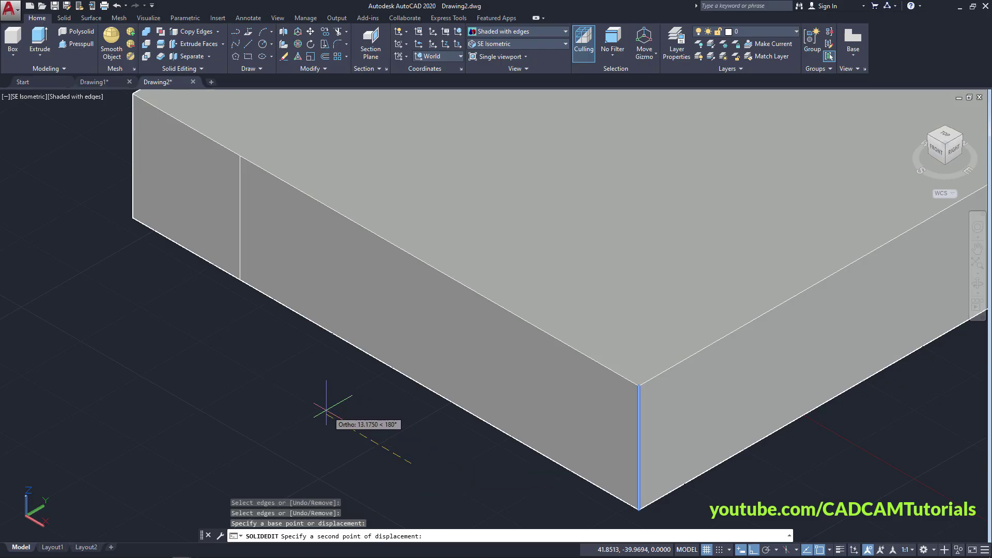
type("18")
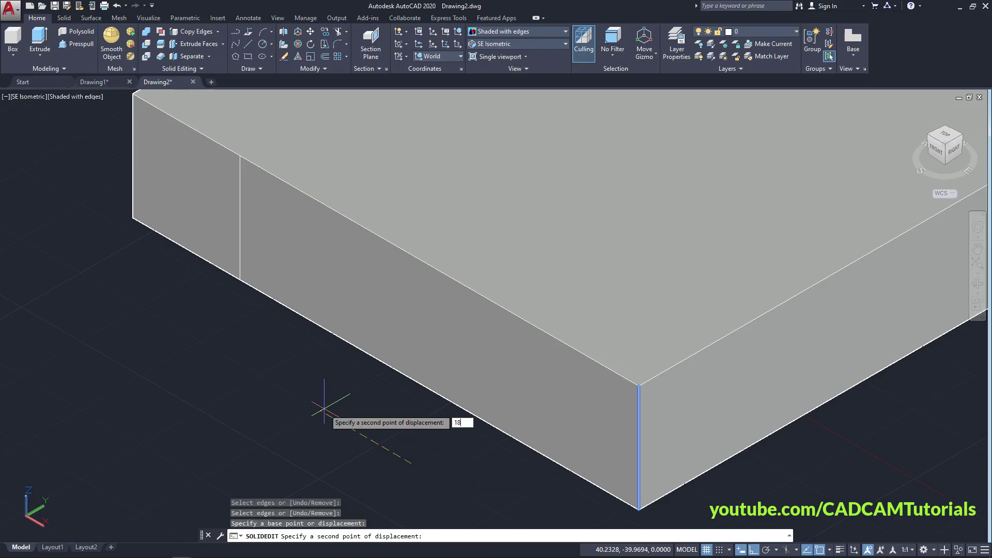
key("Return")
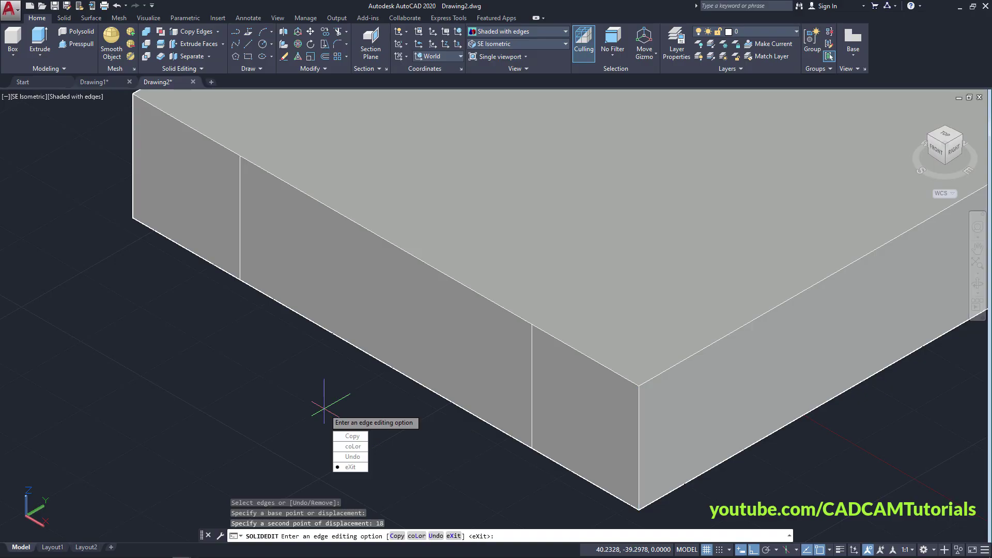
Step: Copy the front face's bottom edge 3 units upward along the Z axis and finish edge editing
left_click(351, 437)
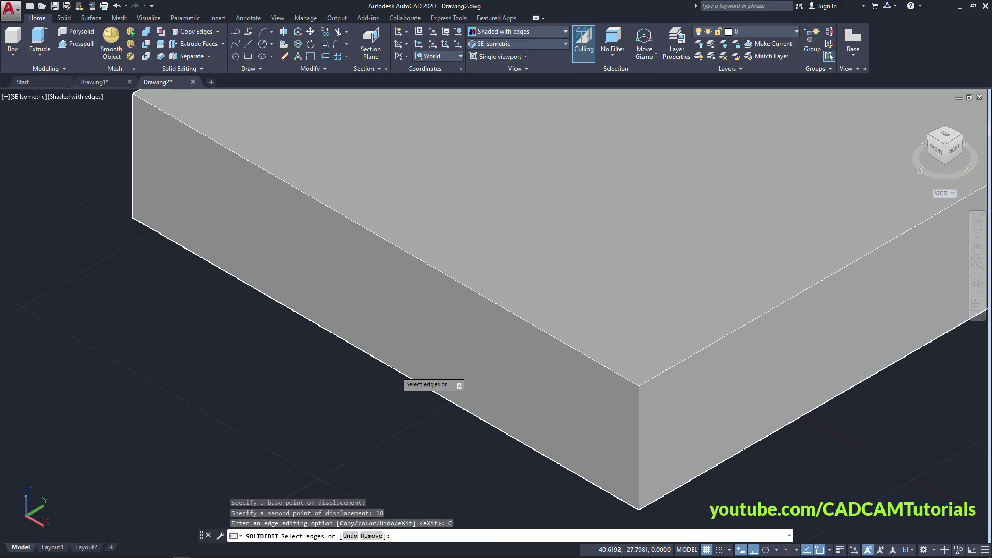
key("Return")
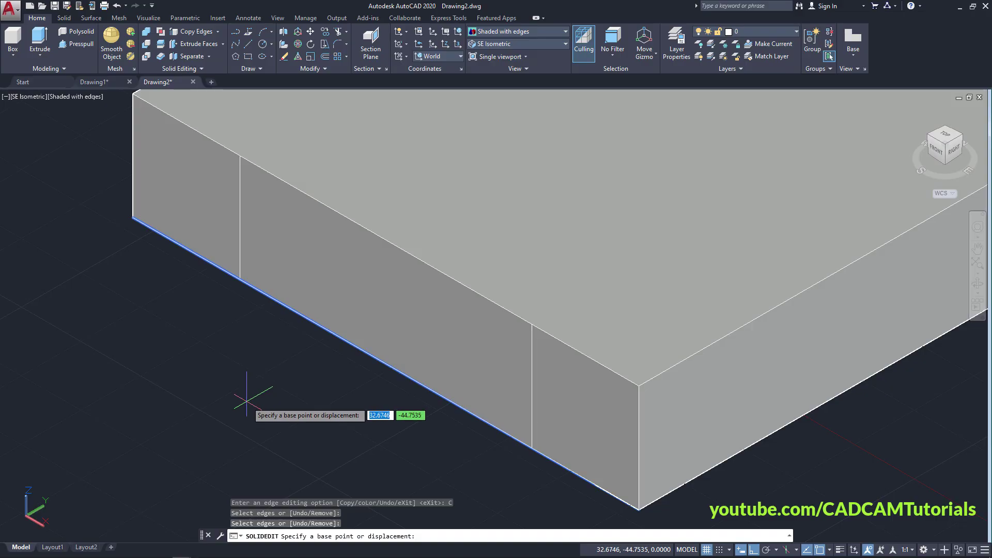
left_click(248, 402)
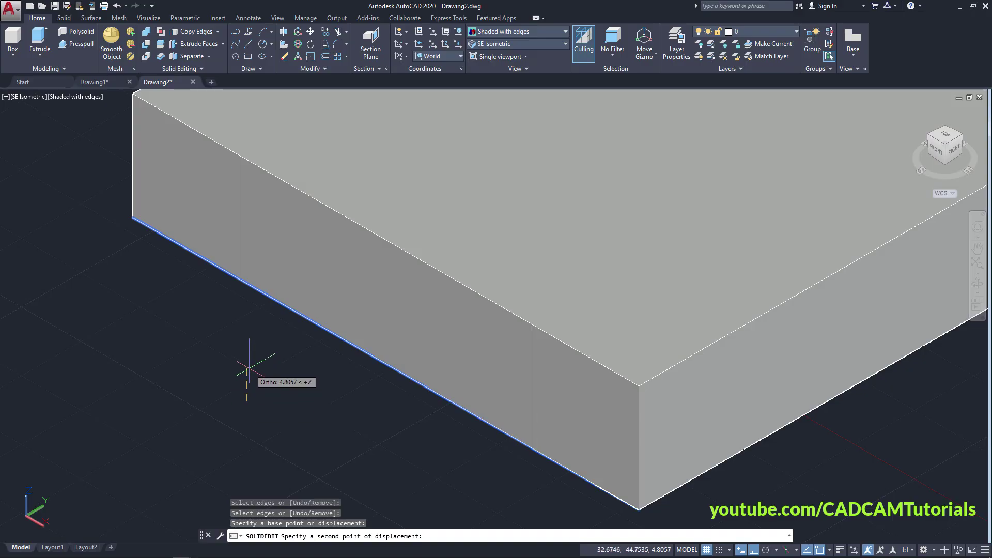
type("3")
key("Return")
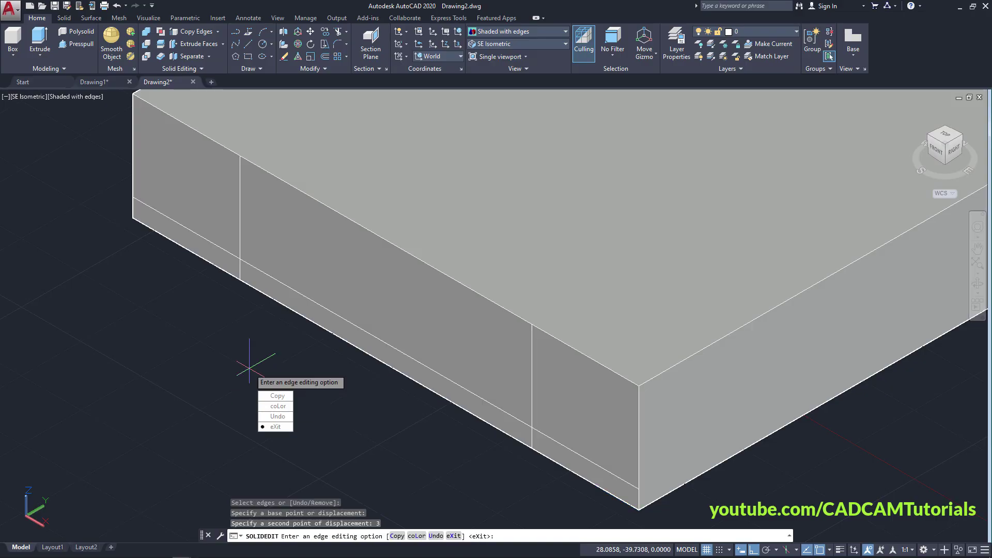
key("Escape")
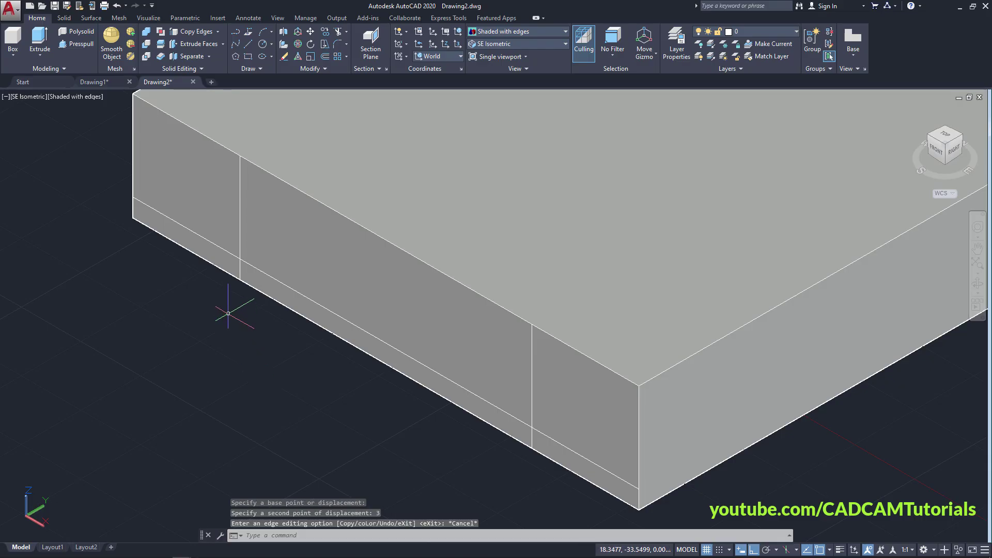
Step: Presspull the narrow bottom area between the two copied vertical edges back through the whole base plate to cut the slot, and inspect the underside
scroll(230, 313, "down", 1)
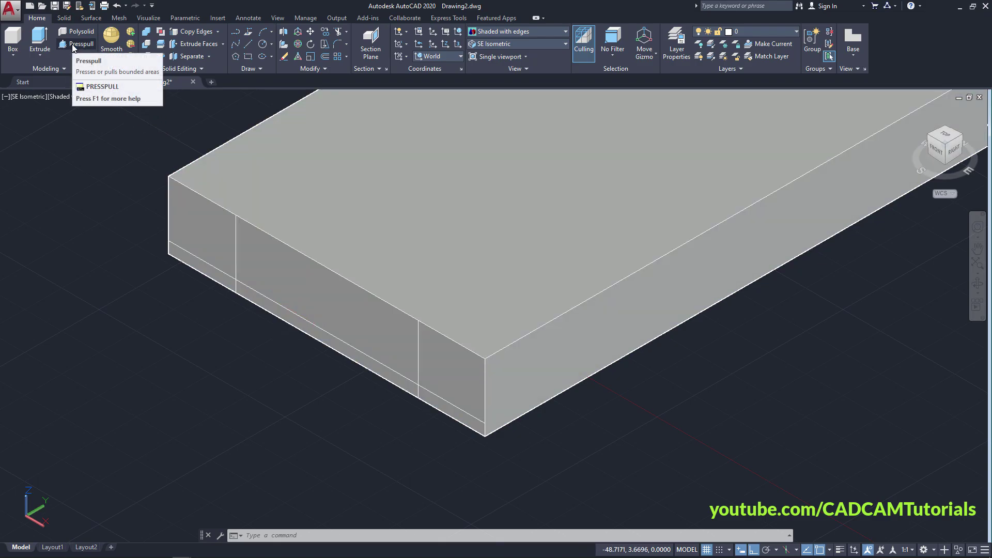
left_click(75, 44)
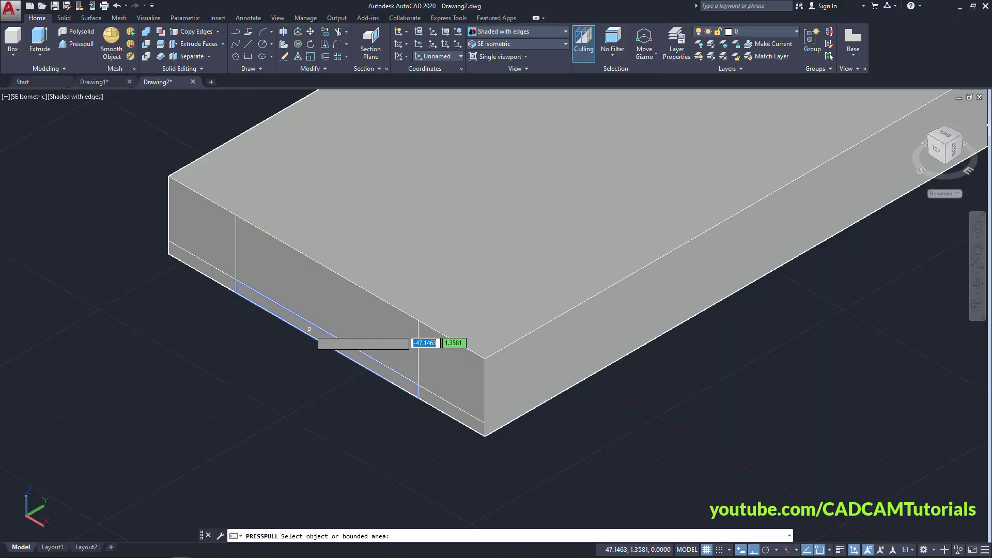
left_click(313, 334)
scroll(341, 310, "down", 5)
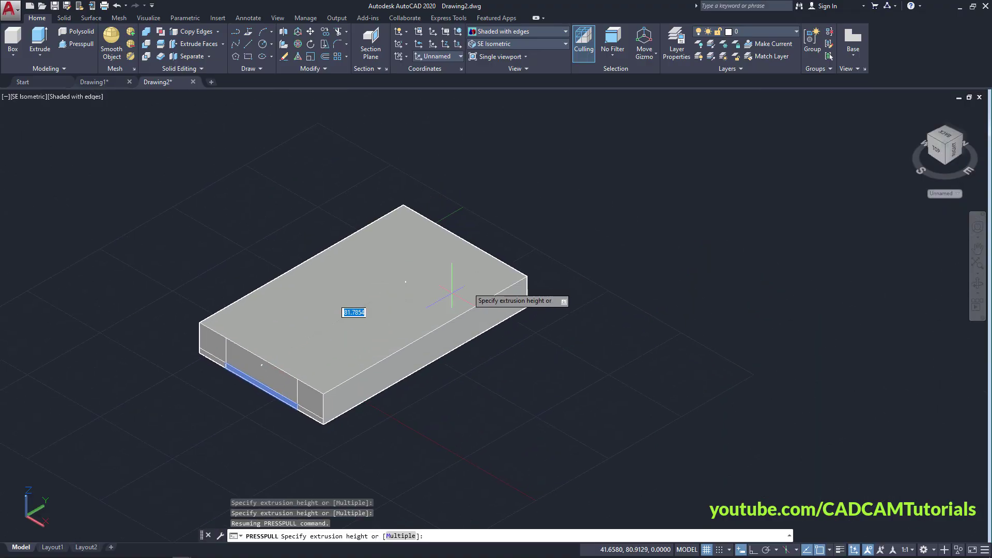
left_click(530, 254)
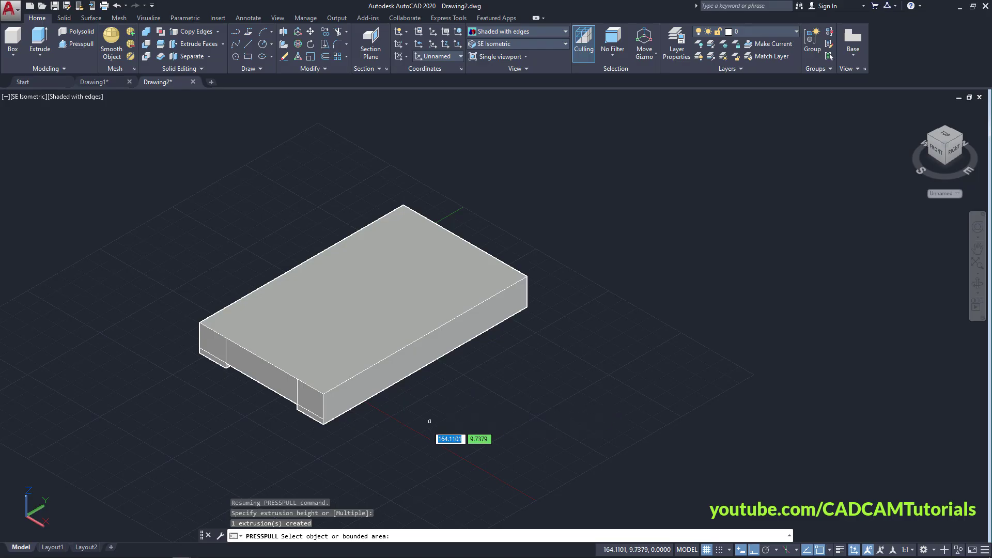
middle_click_drag(394, 416, 331, 258, "shift")
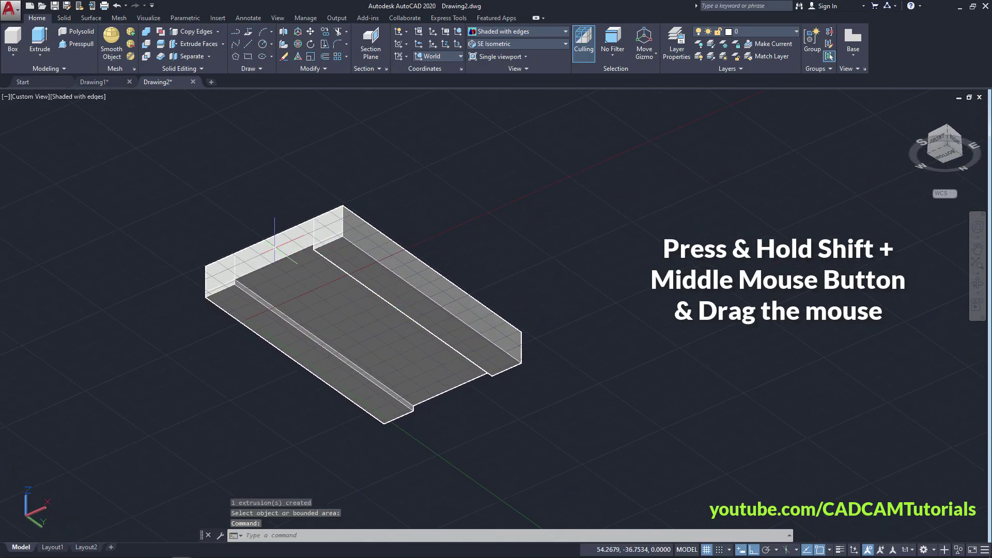
middle_click_drag(410, 210, 372, 387, "shift")
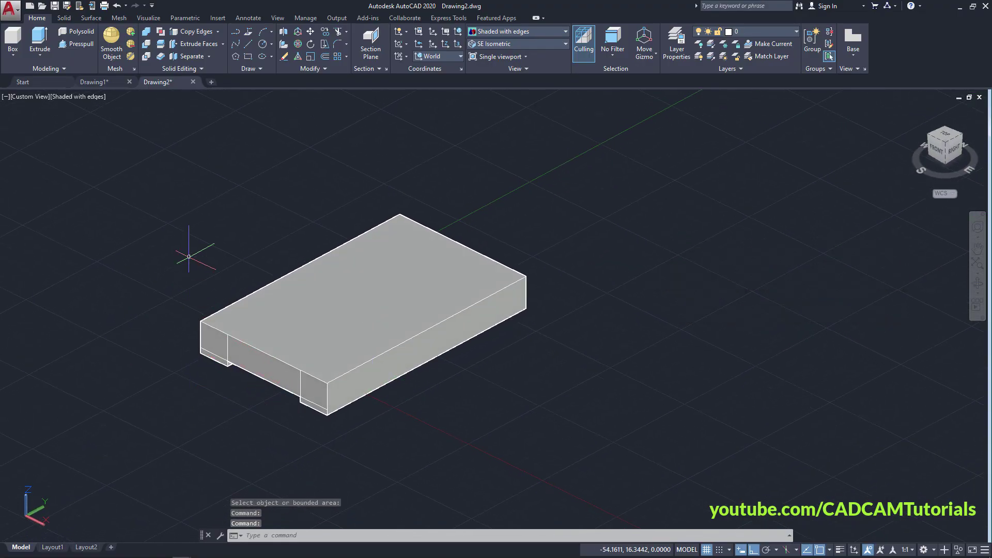
Step: Erase the three copied edge lines left on the base plate's front face
key("Return")
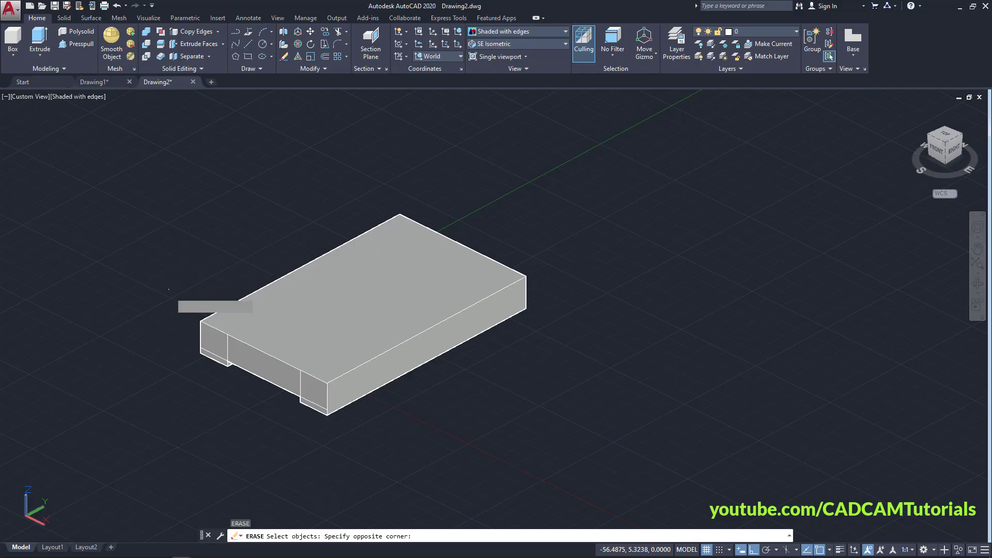
left_click(169, 288)
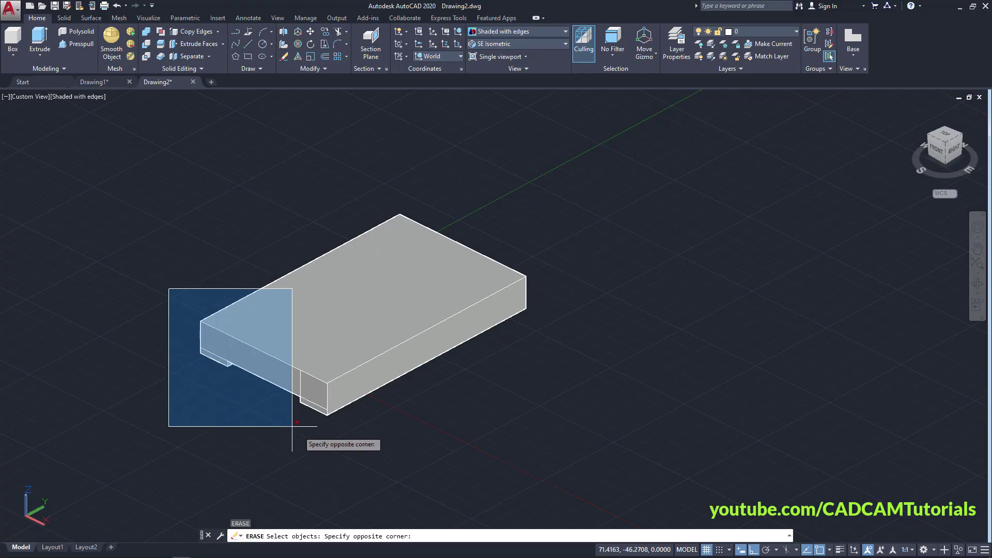
left_click(370, 437)
key("Return")
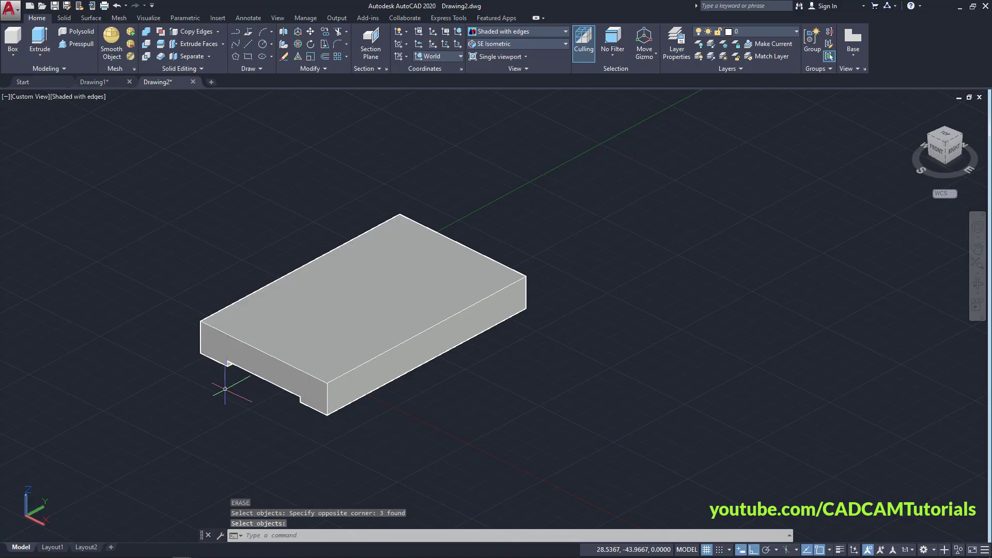
Step: Consult the hole positions in the PDF drawing, then copy the top face's front edge 35 units backward along the Y axis
scroll(224, 355, "up", 3)
middle_click_drag(543, 281, 550, 343)
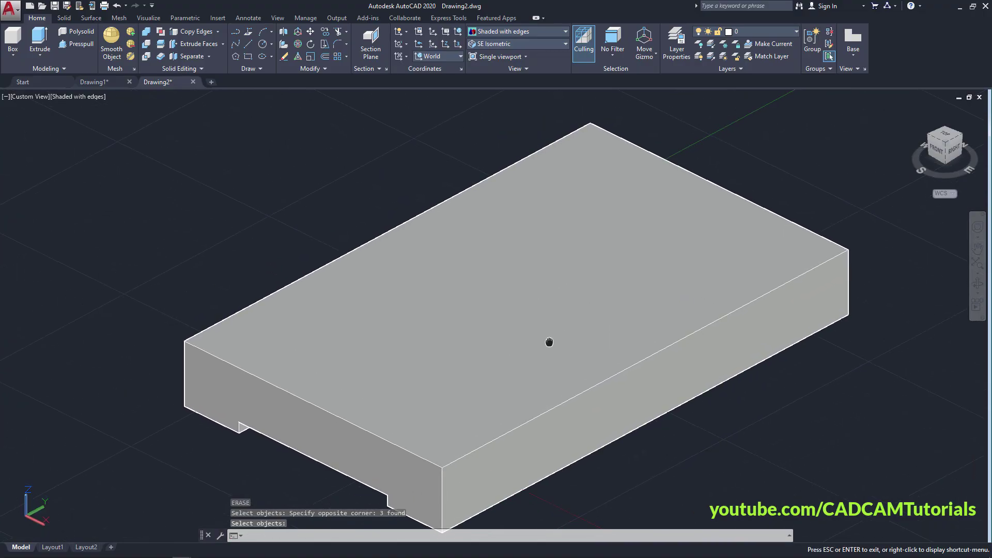
key("alt+Tab")
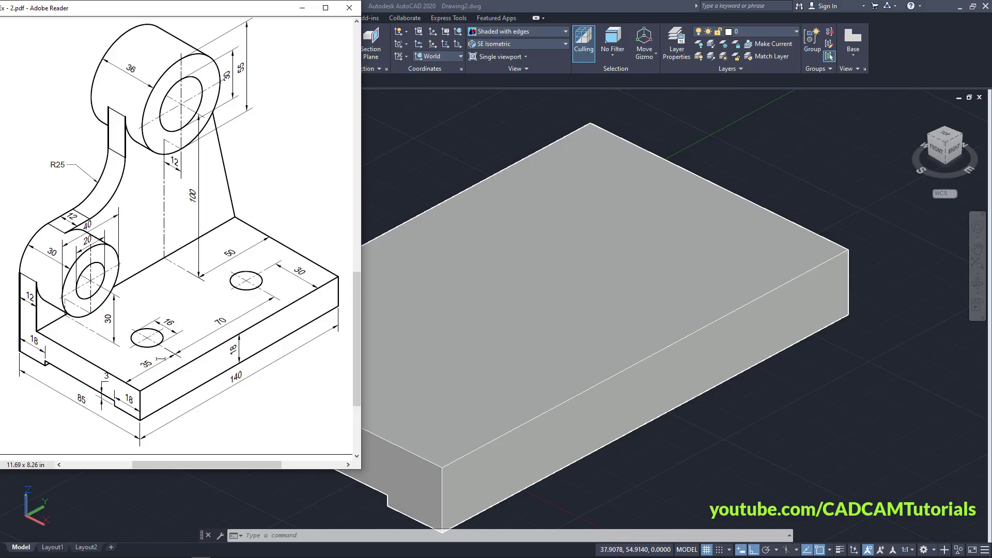
left_click(736, 411)
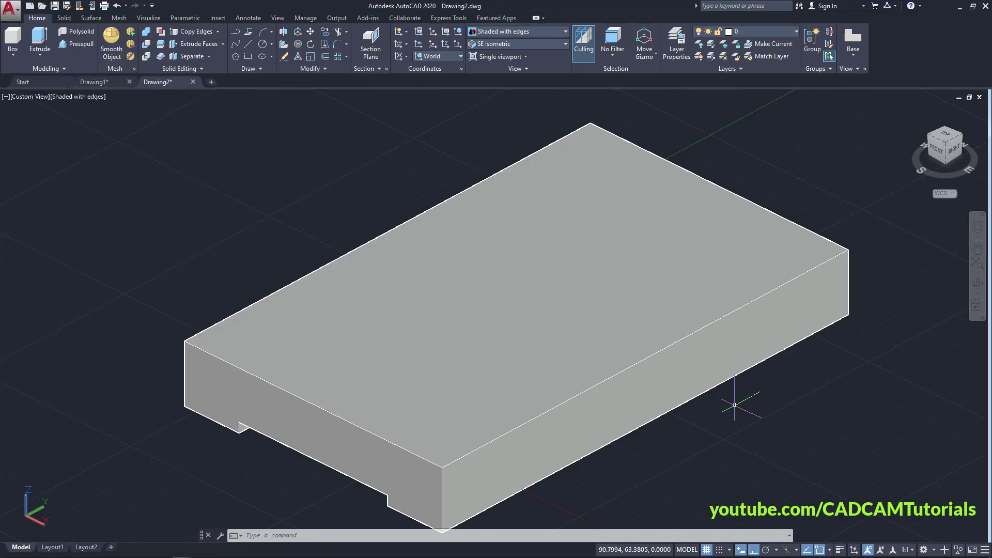
left_click(192, 32)
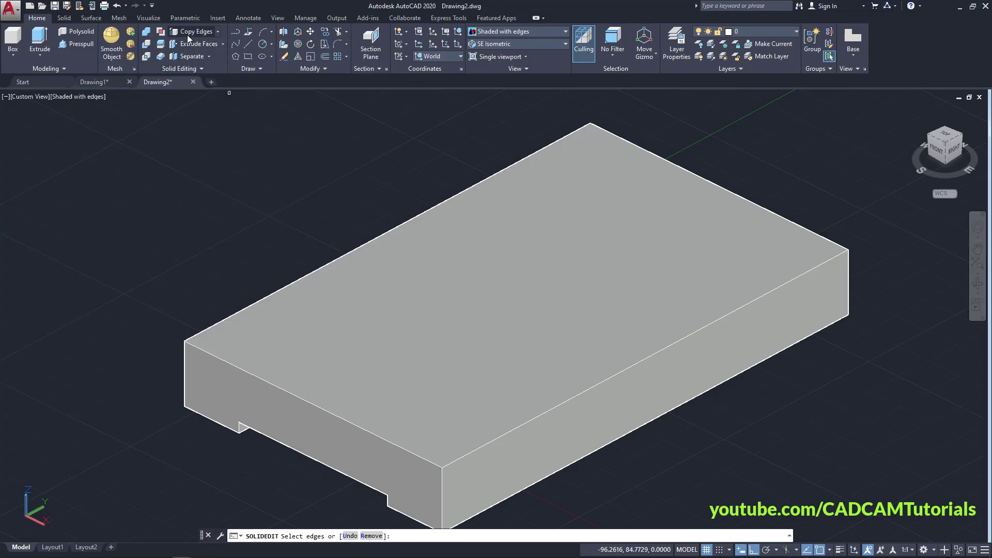
left_click(377, 435)
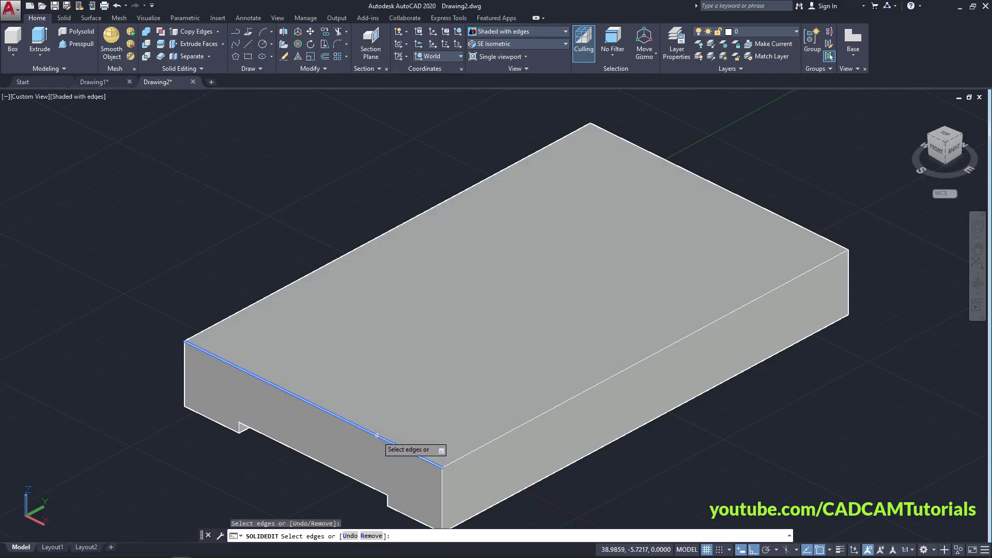
key("Return")
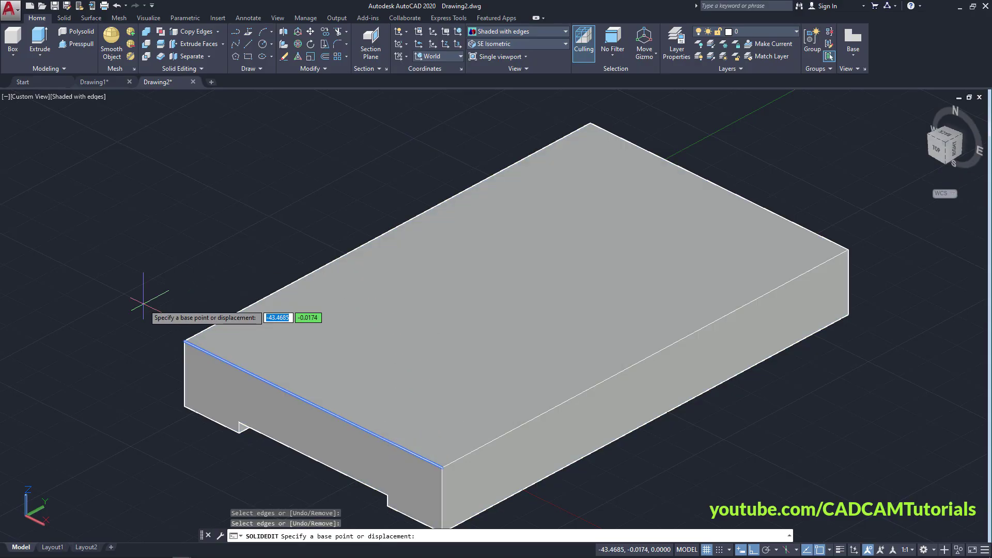
left_click(154, 301)
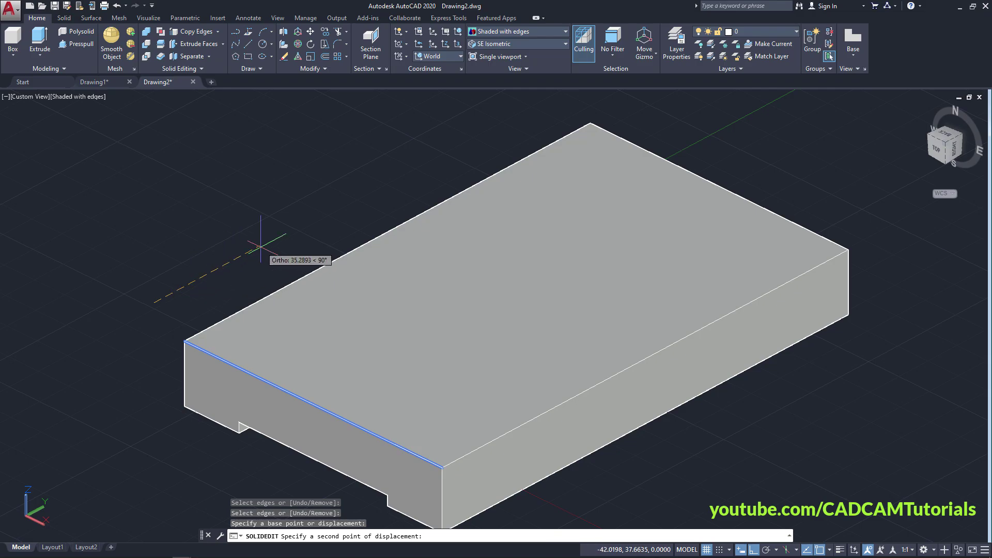
type("35")
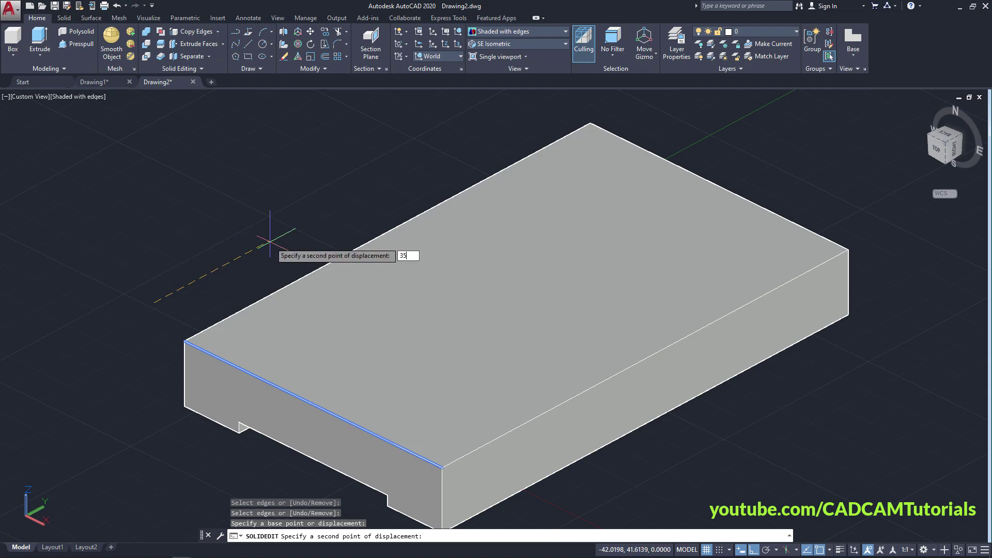
key("Return")
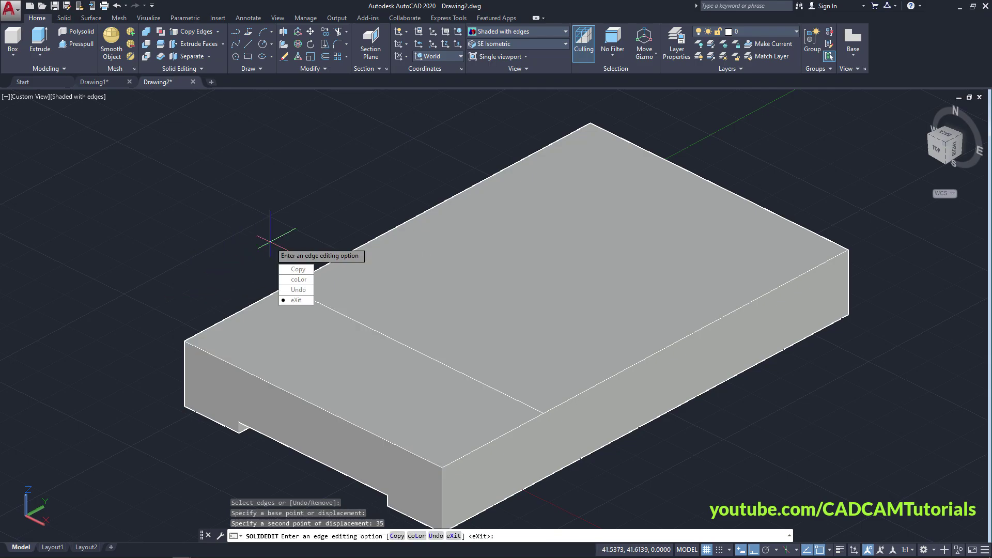
Step: Copy the top face's back edge 35 units toward the front along the negative Y axis
left_click(300, 270)
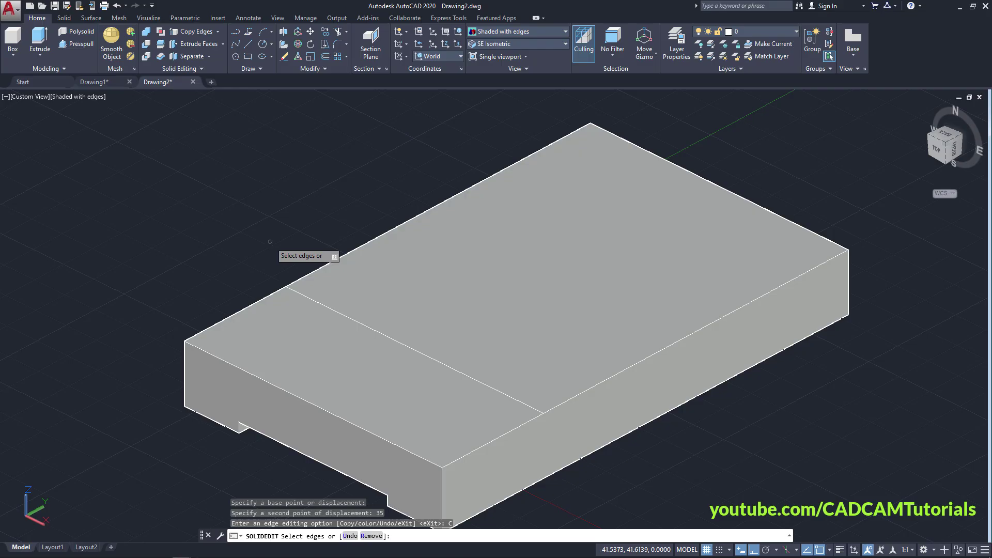
left_click(786, 220)
key("Return")
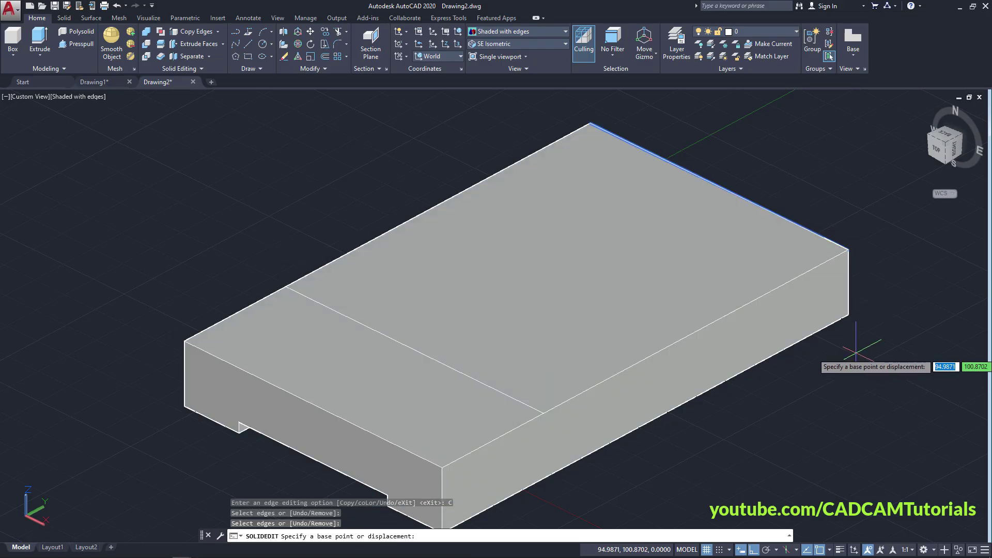
left_click(856, 354)
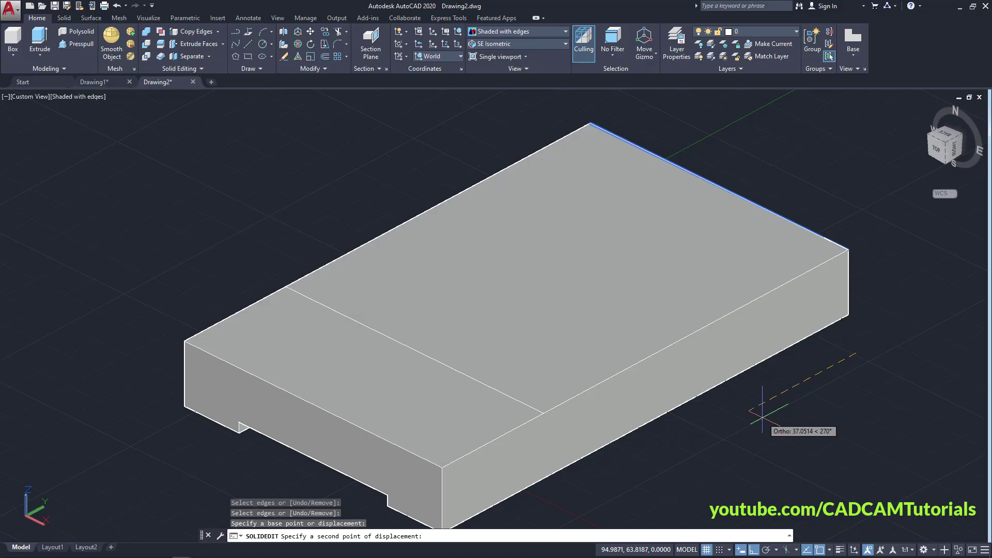
type("35")
key("Return")
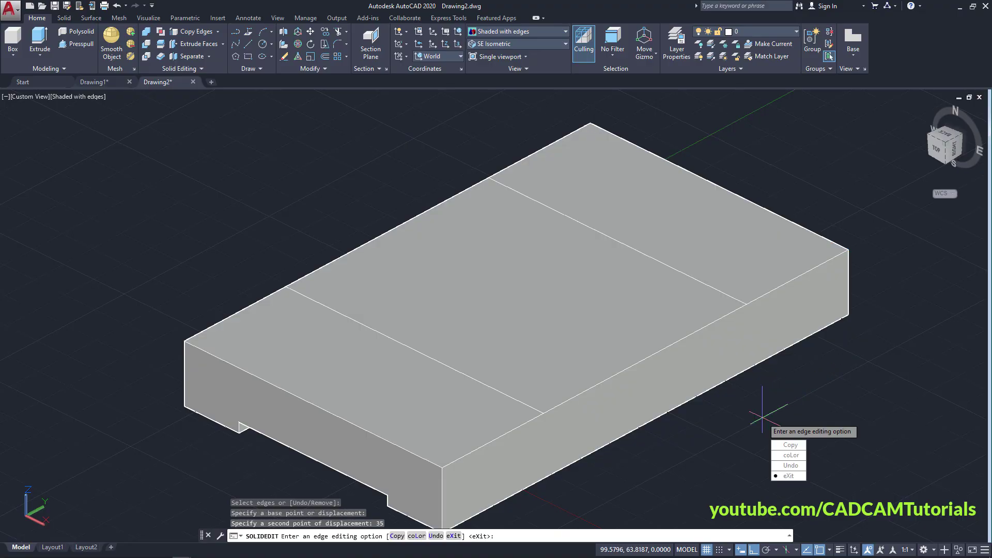
Step: Copy the top face's long edge on the positive X side 30 units inward along the negative X axis
left_click(791, 445)
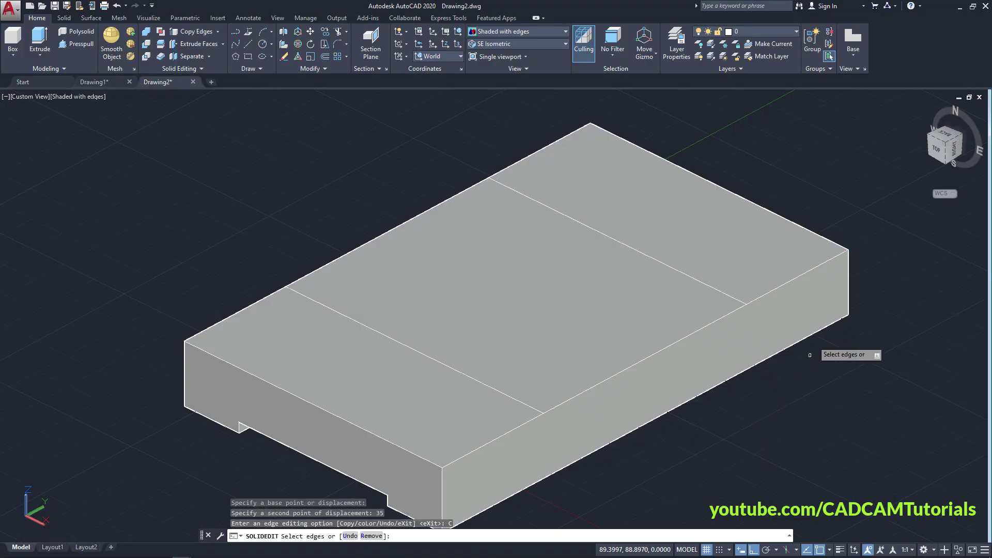
left_click(783, 284)
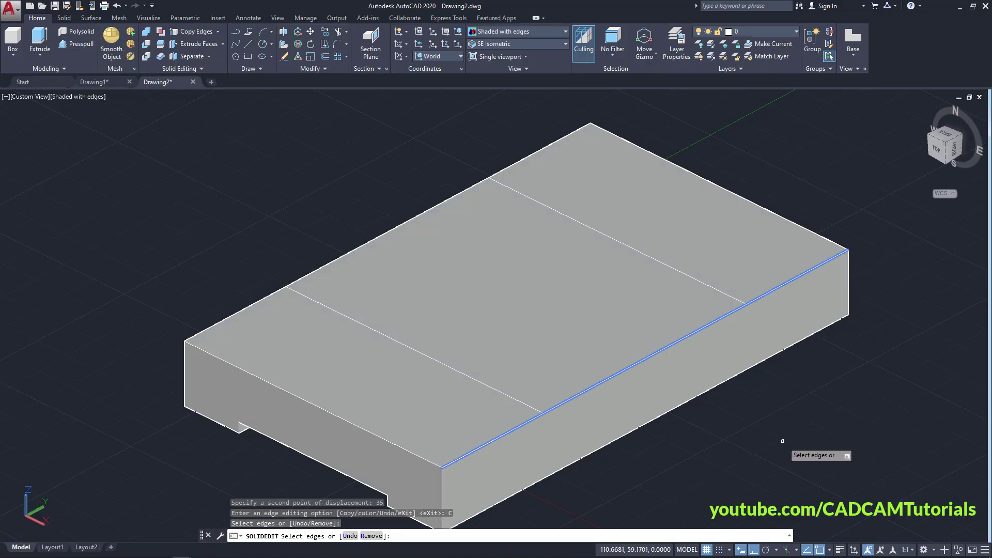
key("Return")
left_click(821, 459)
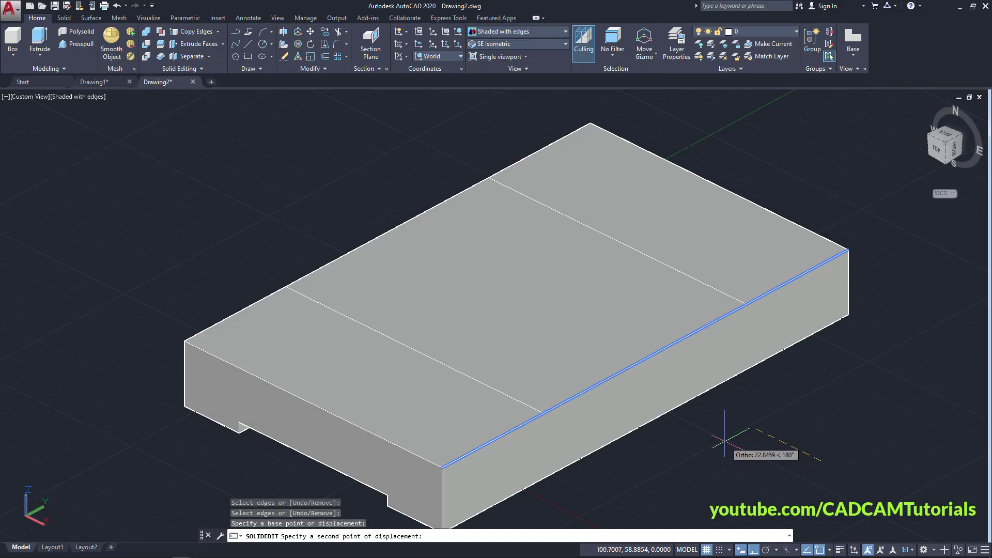
type("30")
key("Return")
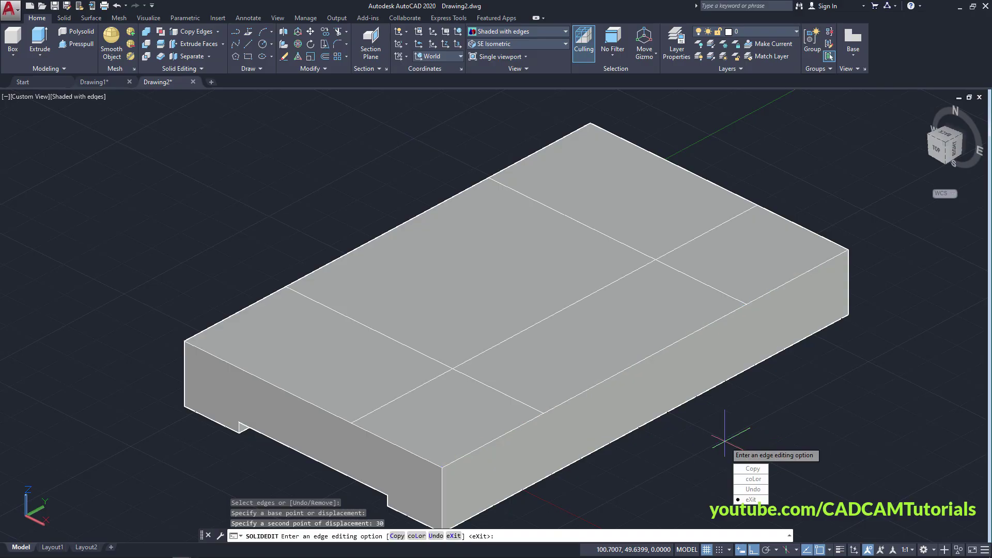
key("Escape")
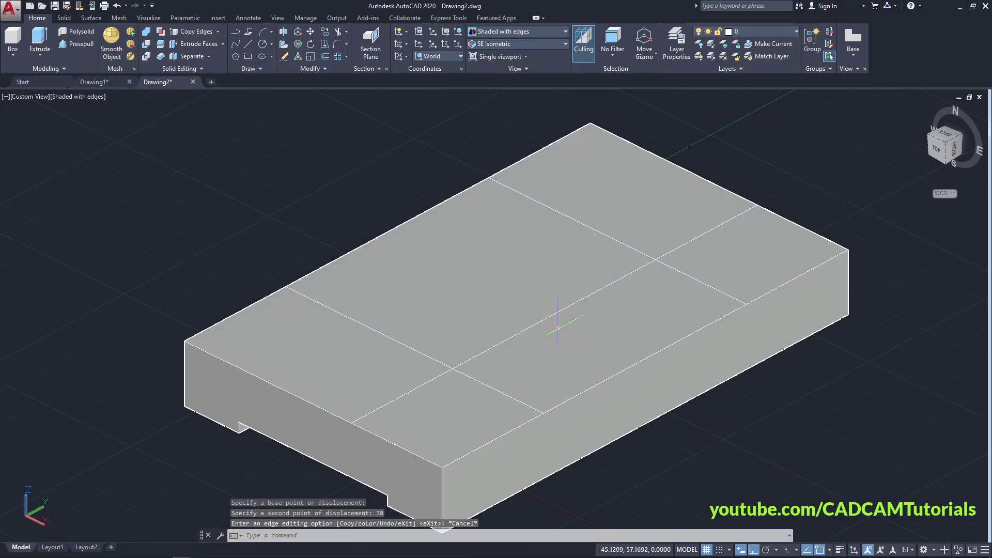
Step: Draw a circle of radius 8 at each of the two intersections of the copied lines on the top face
left_click(263, 45)
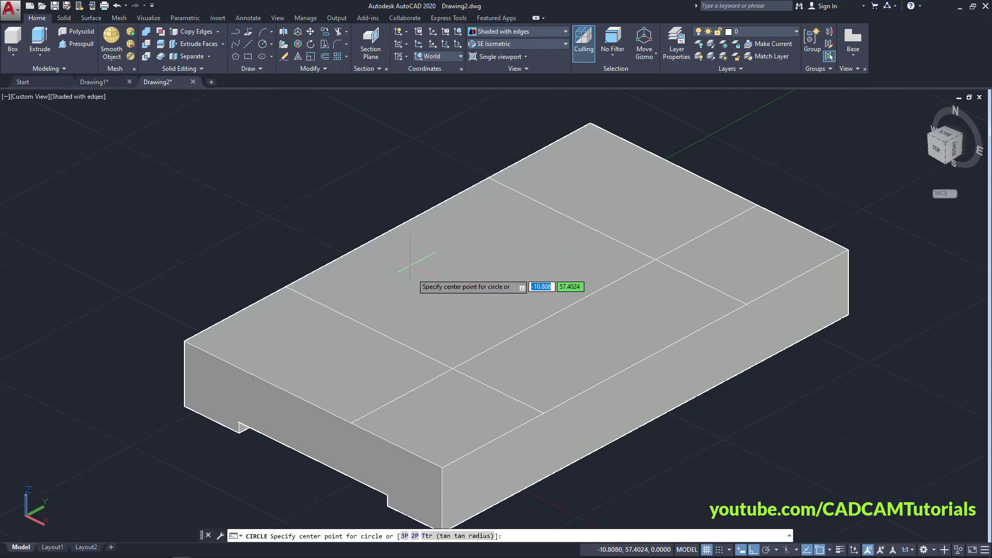
left_click(452, 369)
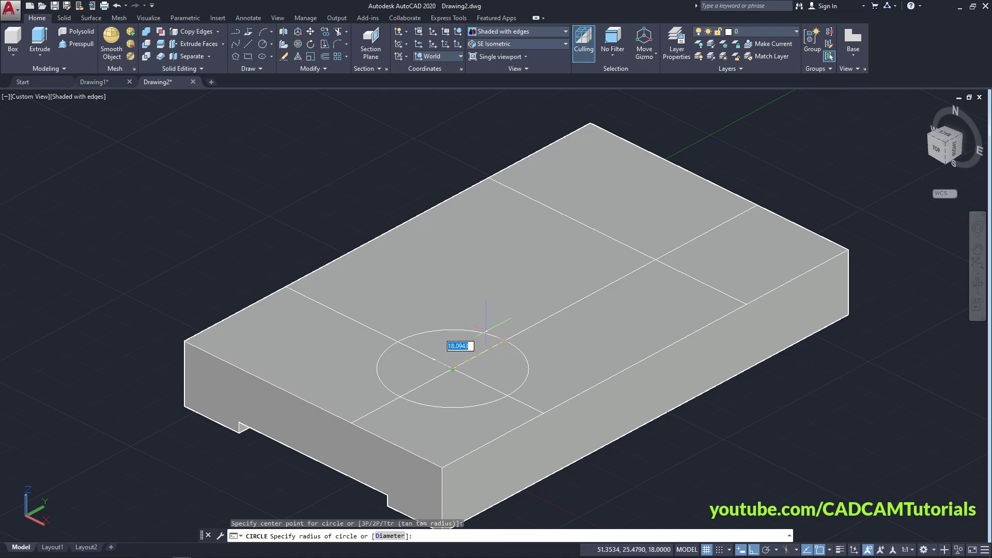
type("8")
key("Return")
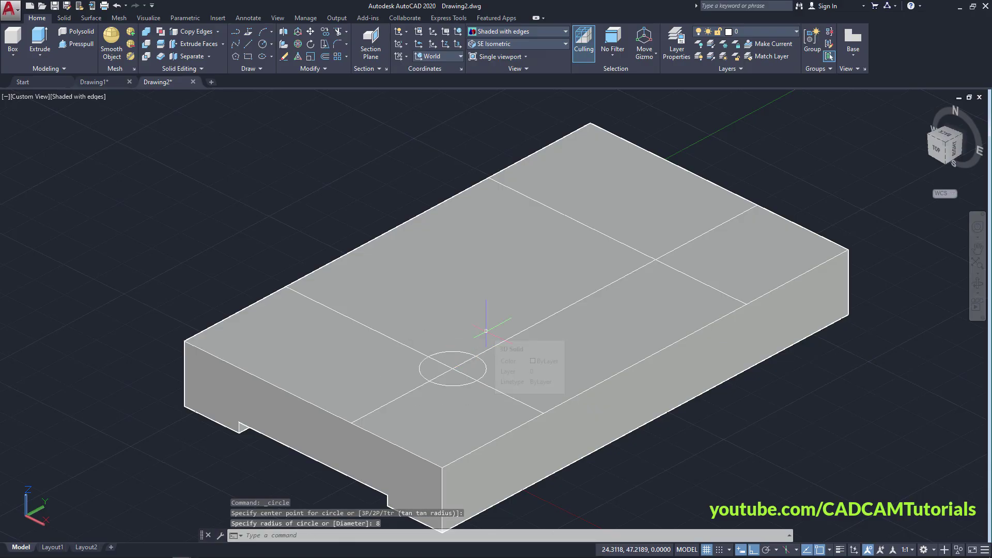
key("Return")
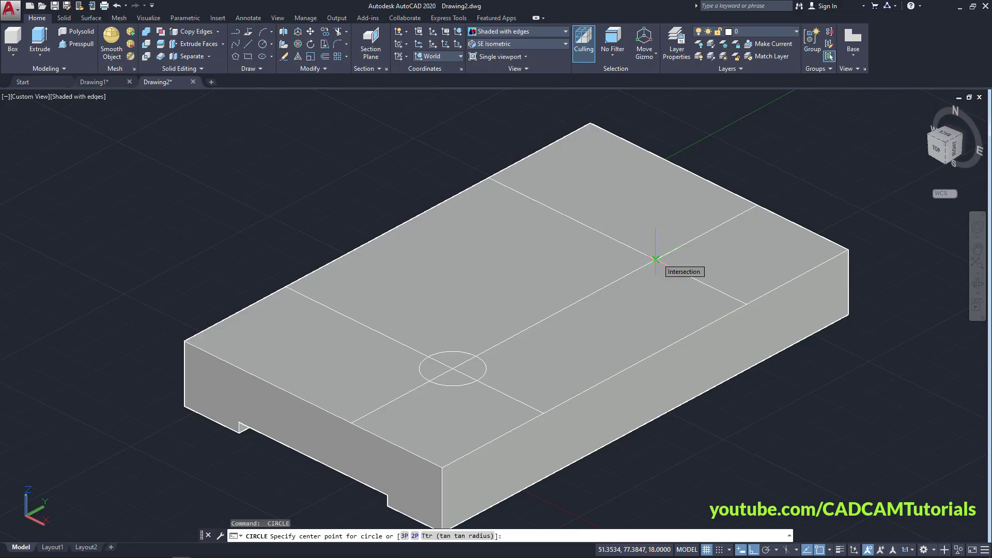
left_click(656, 258)
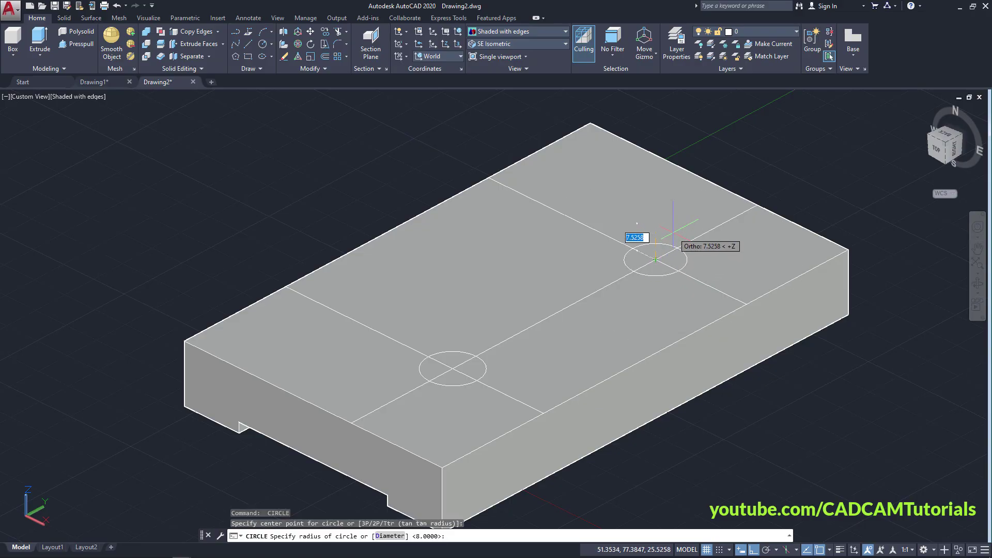
type("8")
key("Return")
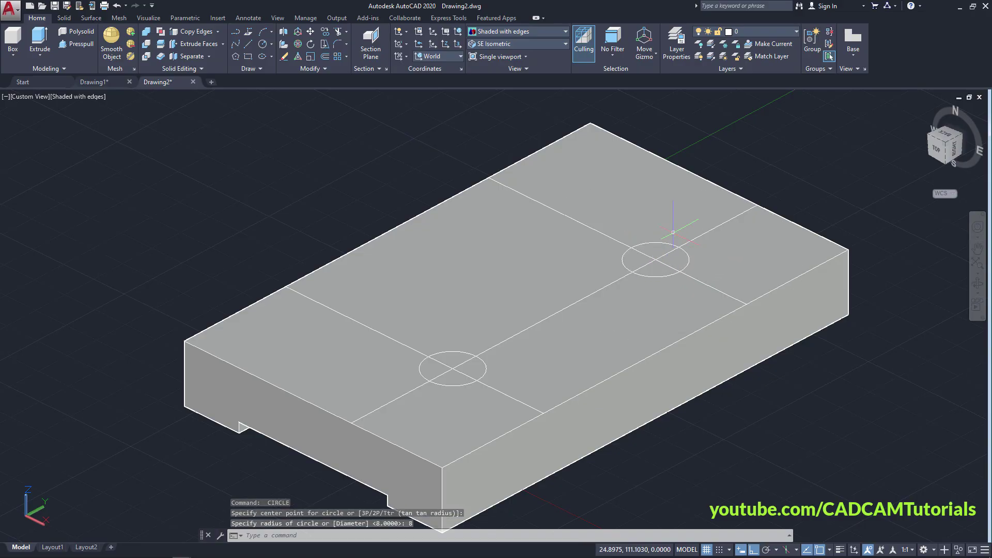
Step: Erase the three copied edge lines from the base plate's top face, keeping the two circles
scroll(677, 370, "up", 3)
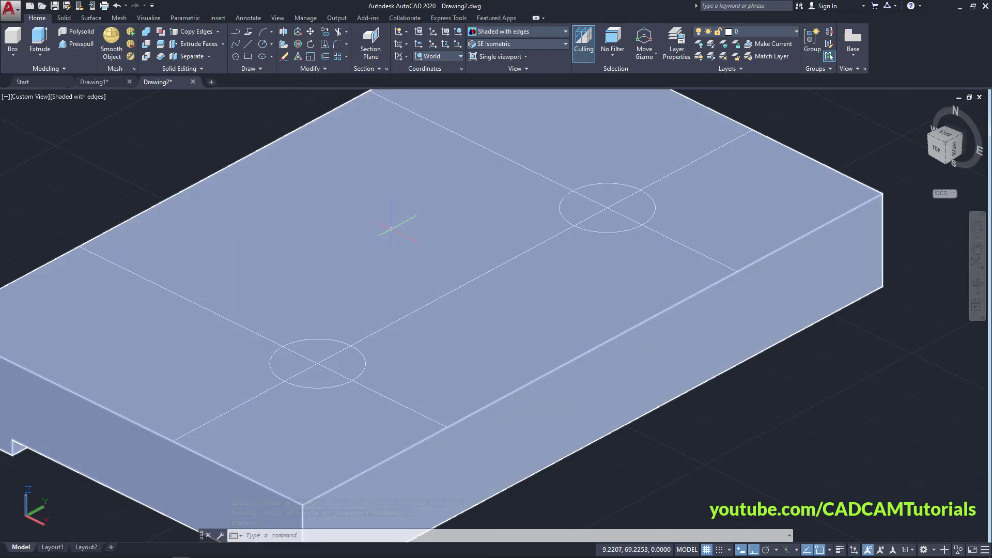
type("E")
key("Return")
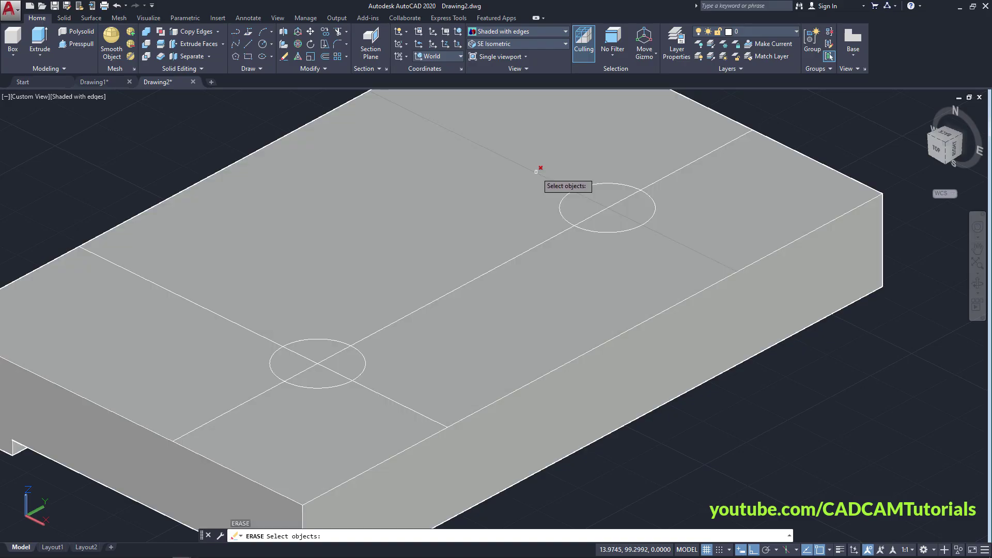
left_click(536, 173)
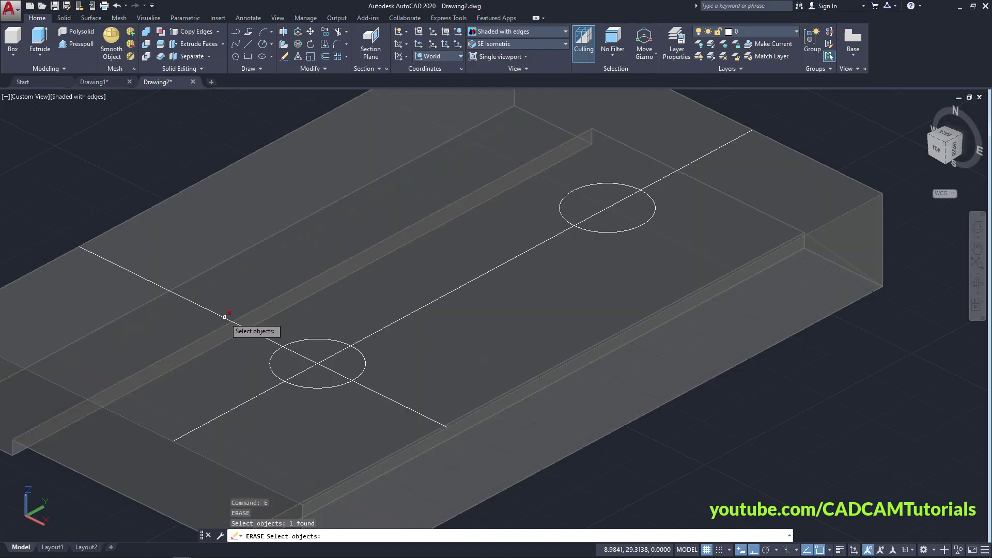
left_click(227, 315)
left_click(238, 403)
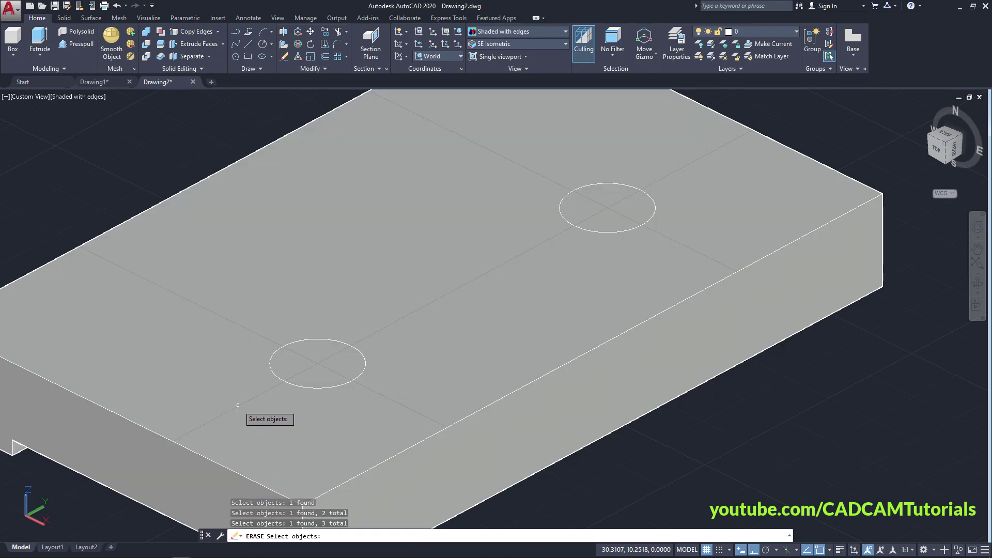
key("Return")
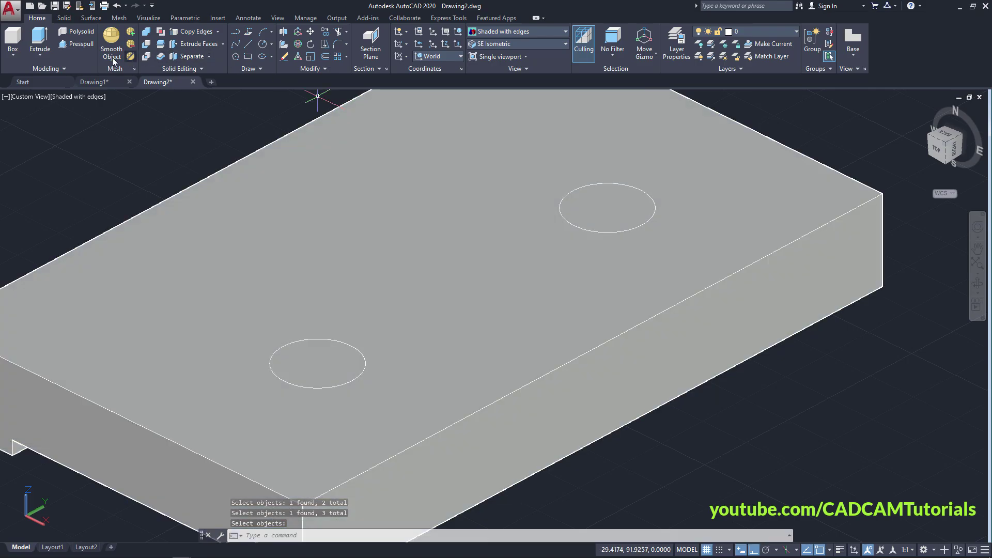
Step: Presspull both circular areas together, using the Multiple option, down through the base plate to cut the two holes
left_click(86, 43)
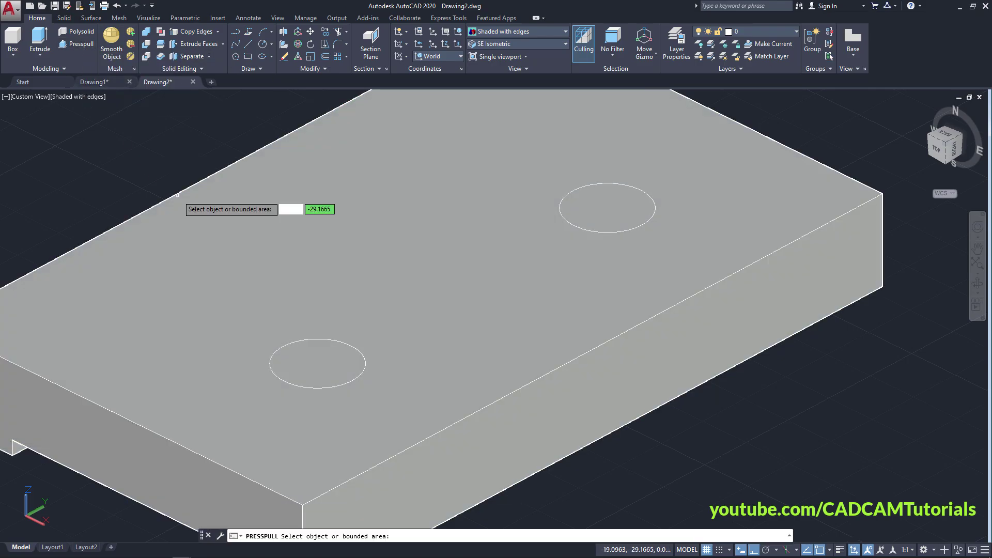
left_click(321, 364)
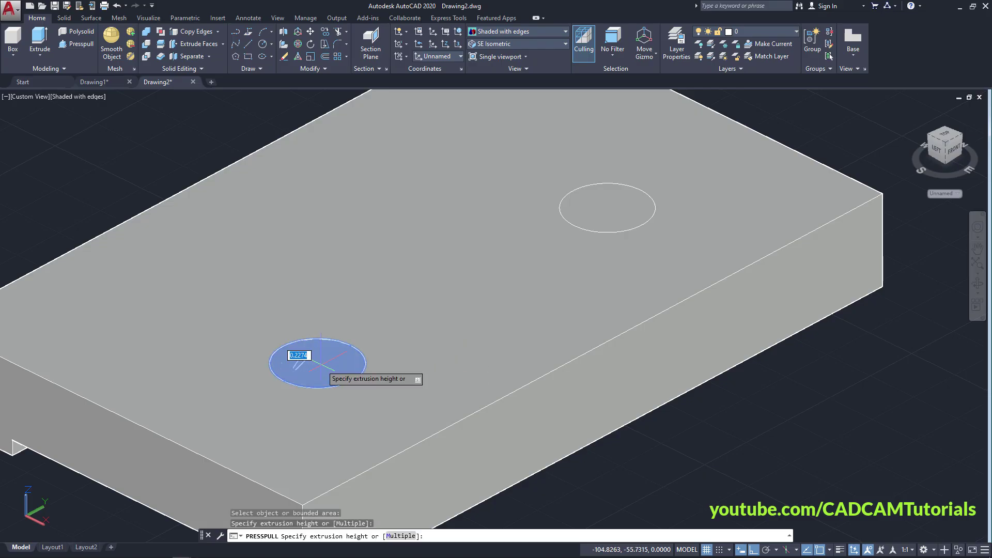
left_click(401, 536)
left_click(608, 204)
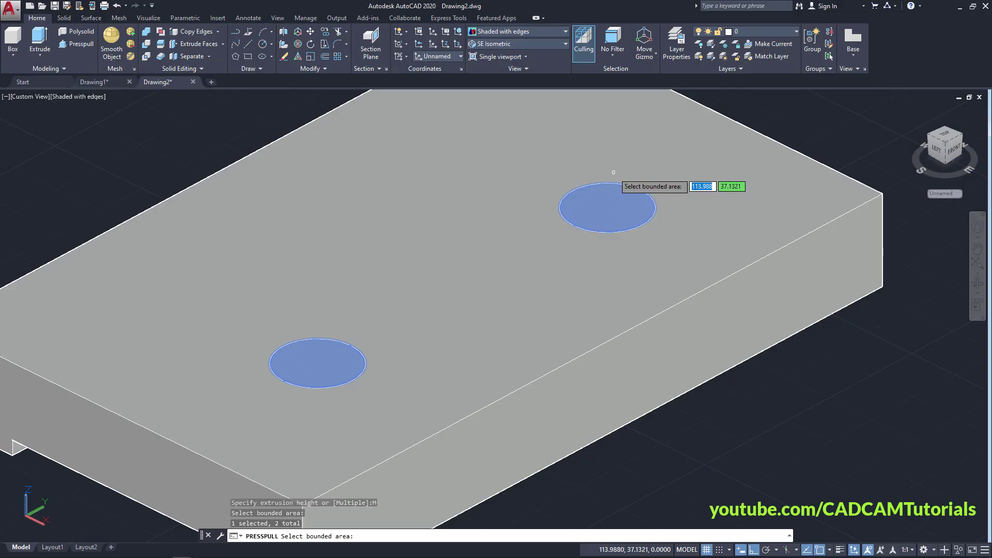
key("Return")
scroll(606, 132, "down", 5)
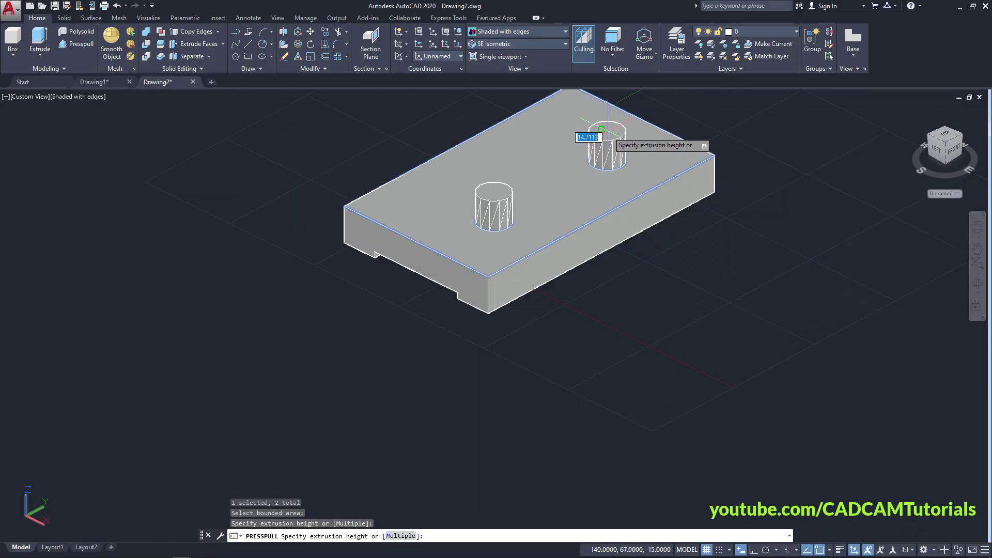
left_click(609, 274)
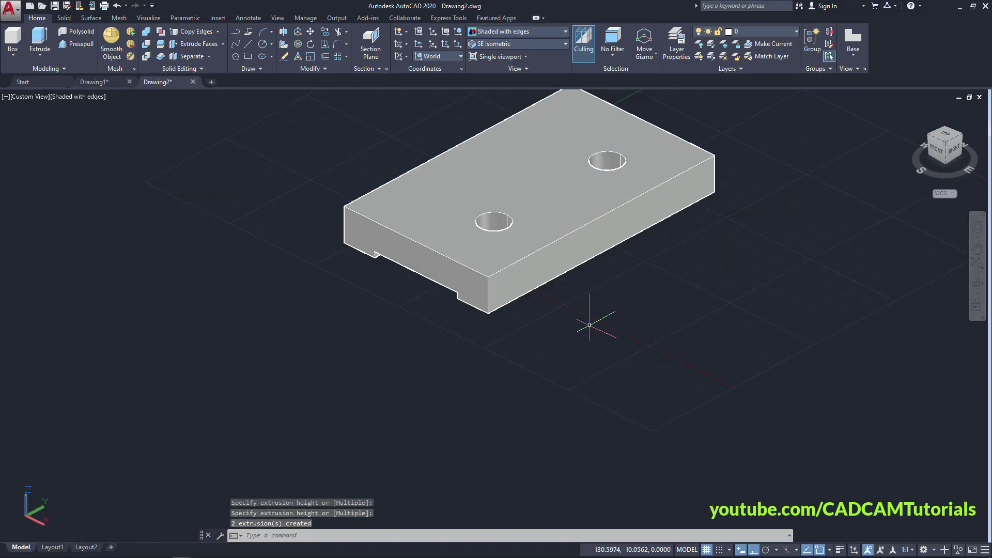
Step: Examine the upright's profile and boss dimensions in the Ex - 2.pdf drawing, then return to empty space beside the base plate
middle_click(542, 145)
key("alt+Tab")
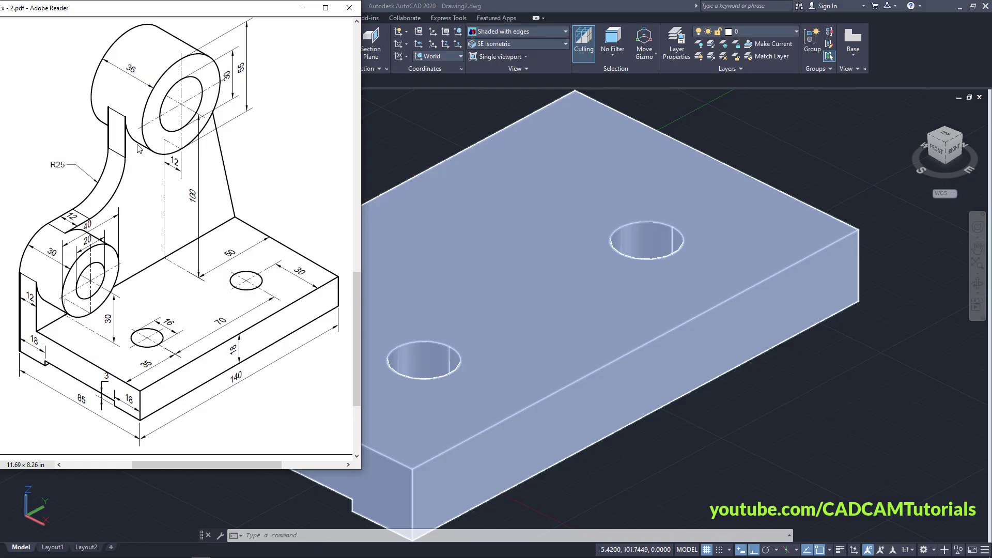
left_click(406, 137)
scroll(399, 150, "down", 1)
scroll(365, 162, "down", 4)
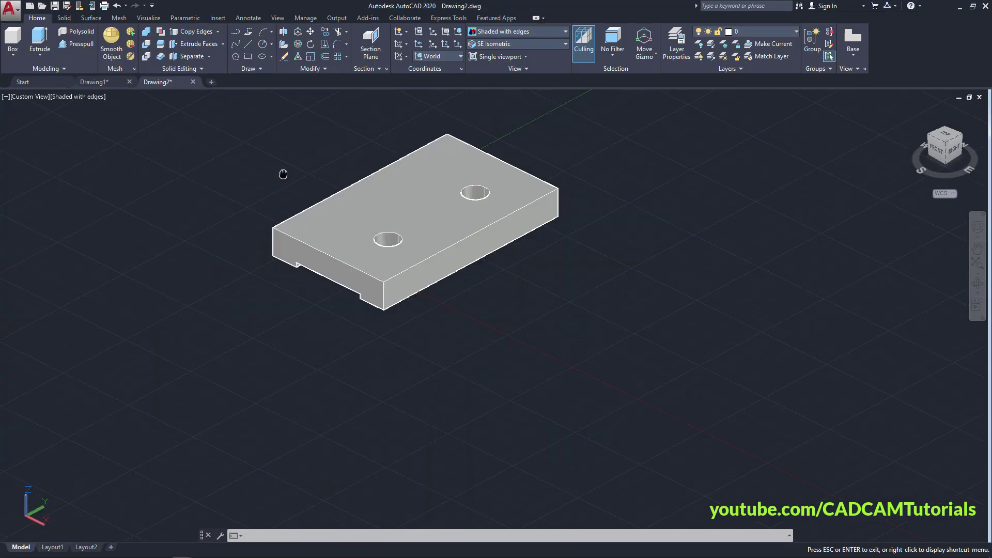
middle_click_drag(274, 167, 482, 303)
scroll(312, 152, "up", 2)
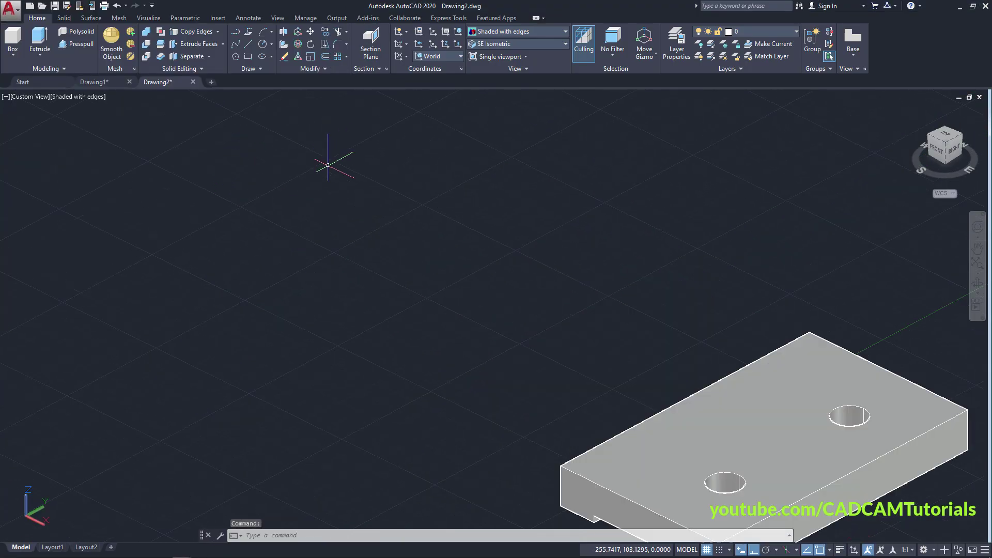
middle_click_drag(350, 236, 387, 281)
key("alt+Tab")
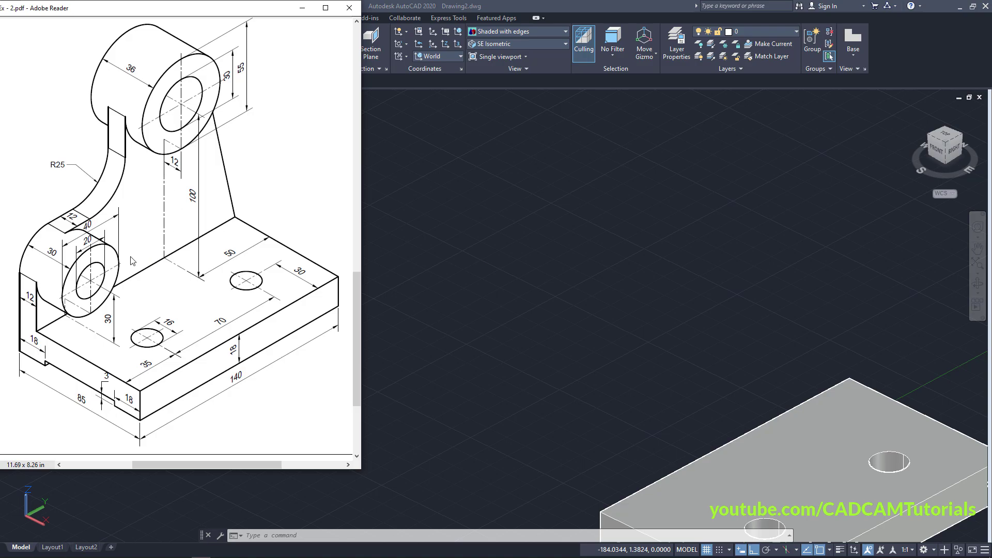
left_click(452, 279)
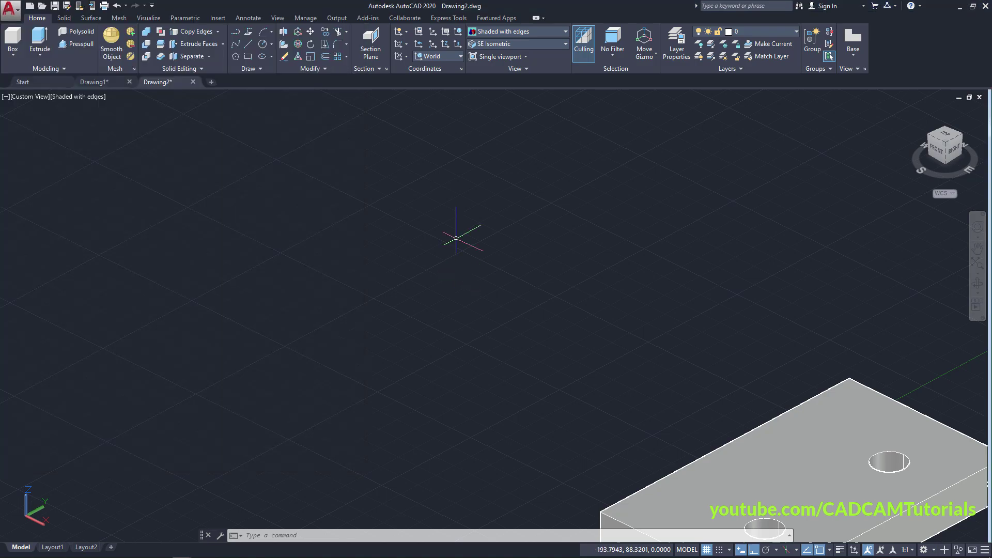
Step: Set the UCS to Right and draw connected lines beside the plate: 140 along negative X, 50 up, and a shorter one back along positive X
left_click(443, 58)
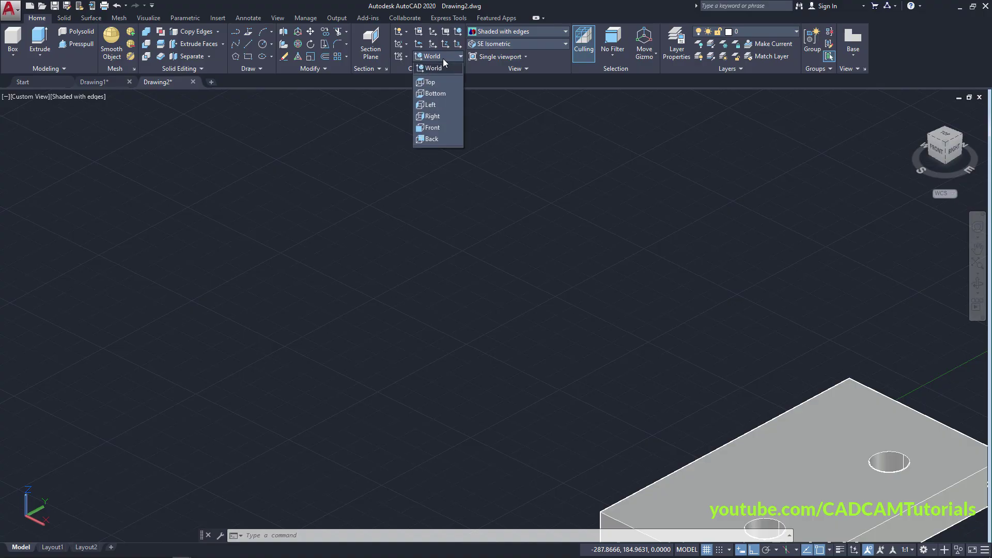
left_click(433, 116)
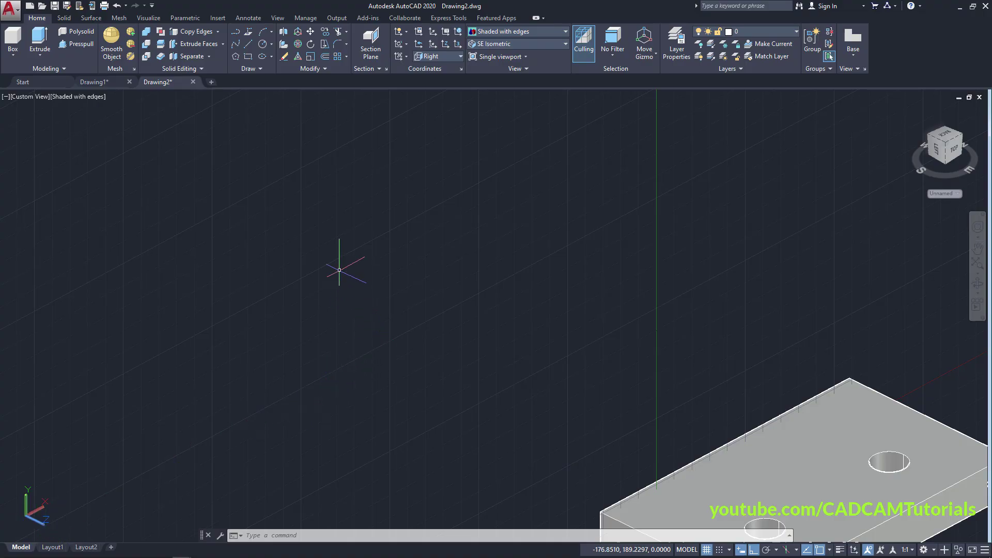
left_click(249, 45)
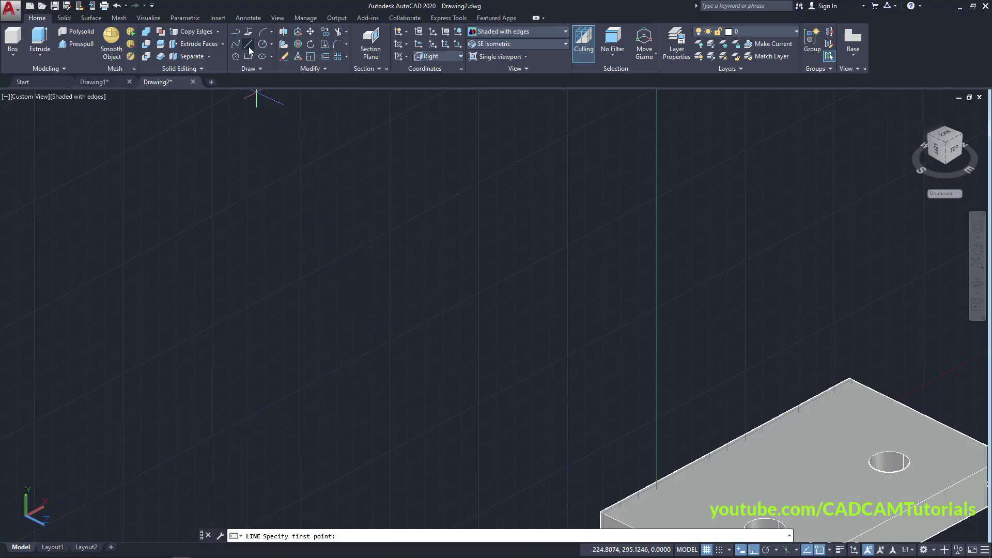
left_click(522, 294)
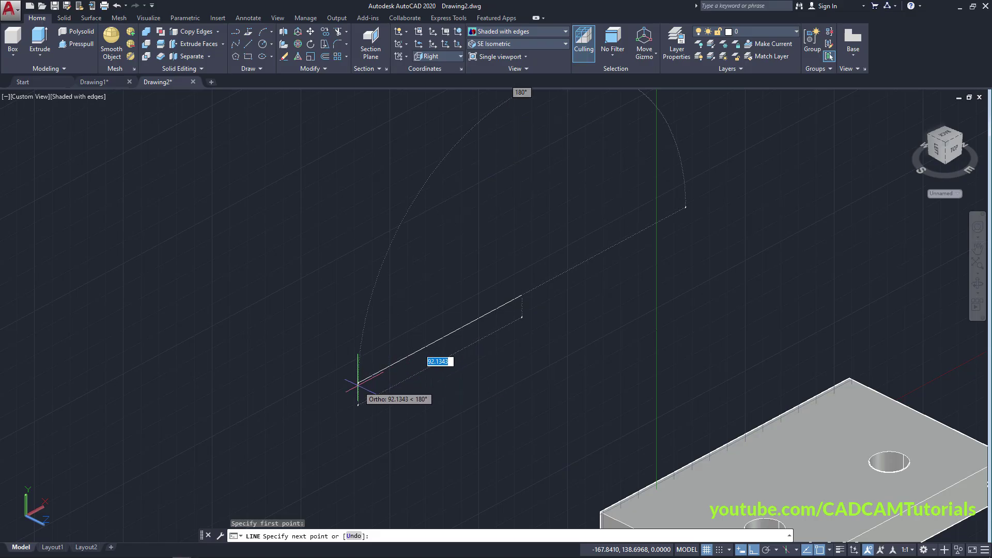
type("1")
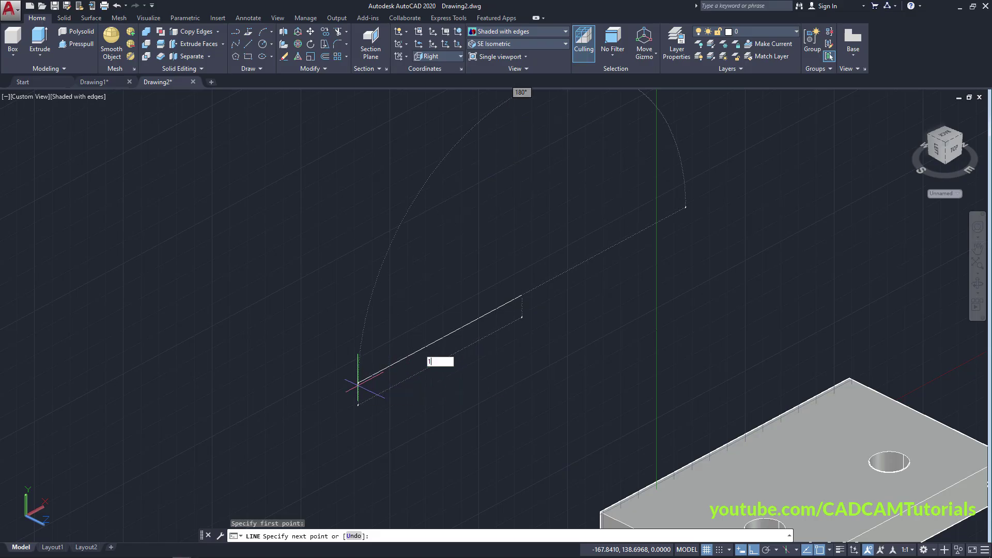
type("40")
key("Return")
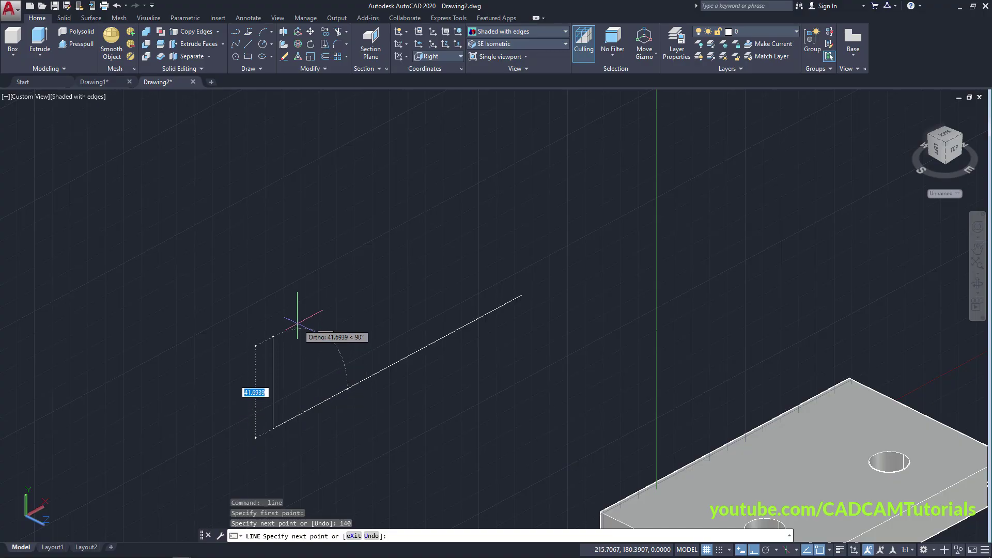
type("5")
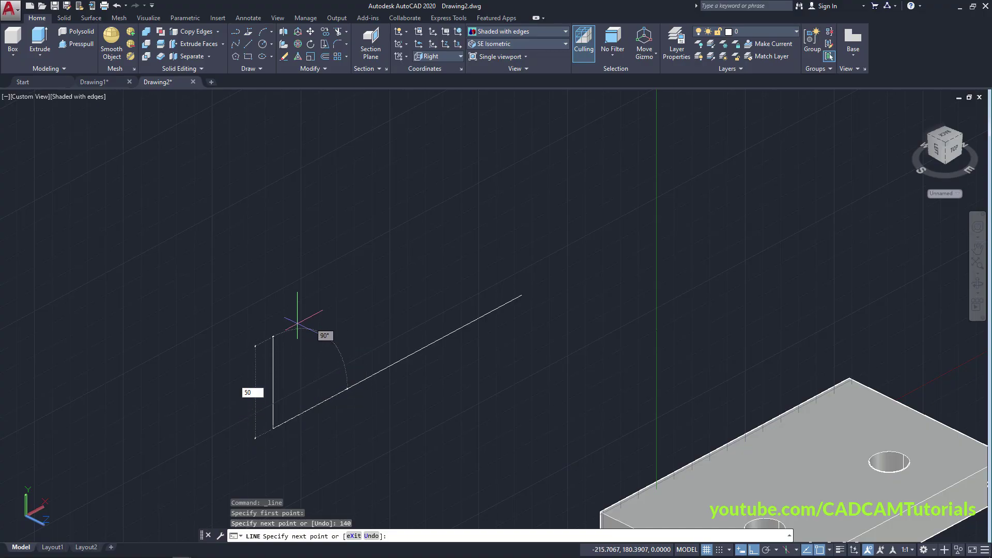
type("0")
key("Return")
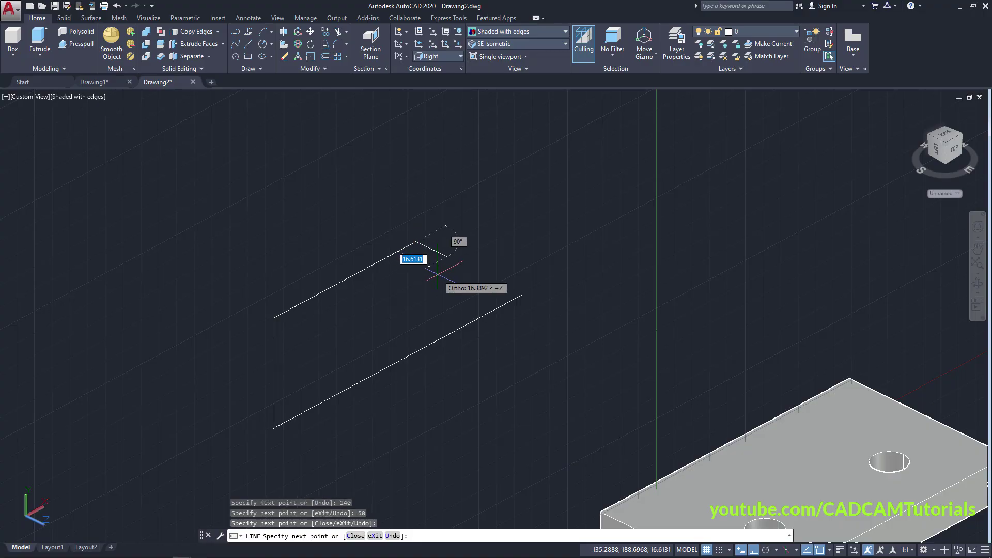
key("Return")
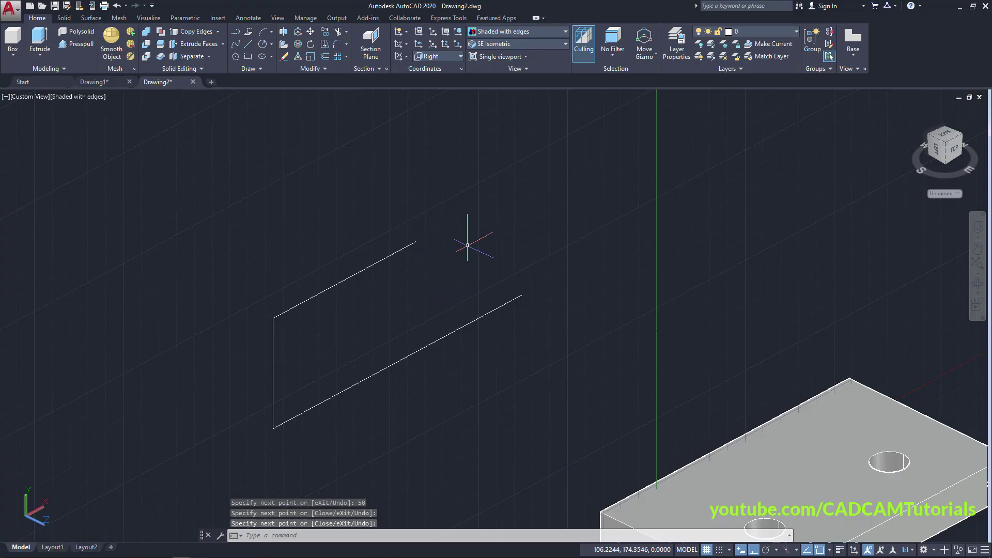
Step: Draw a 100-long vertical line upward, starting on the profile's bottom line at 50 from its open end
scroll(491, 304, "down", 5)
scroll(429, 357, "up", 4)
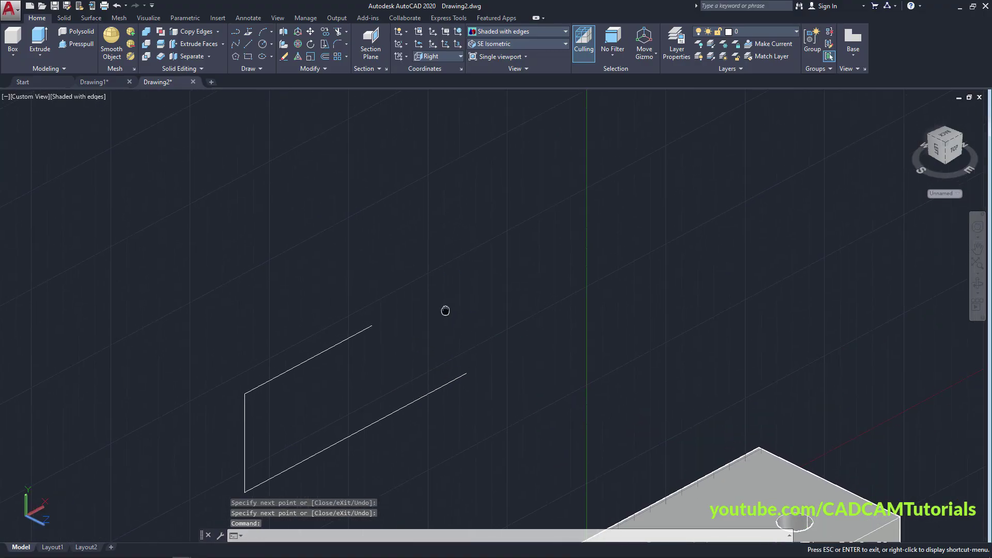
scroll(447, 323, "up", 2)
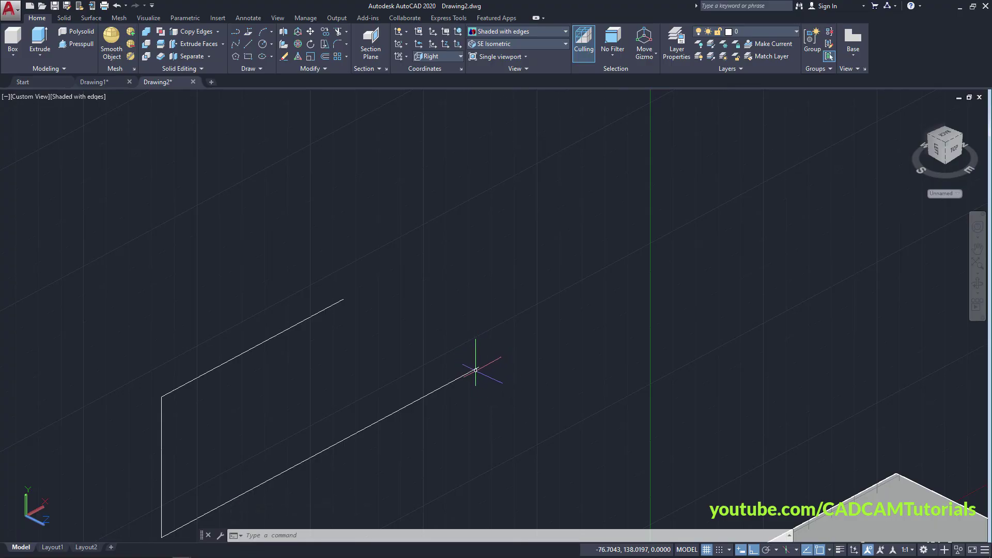
left_click(249, 45)
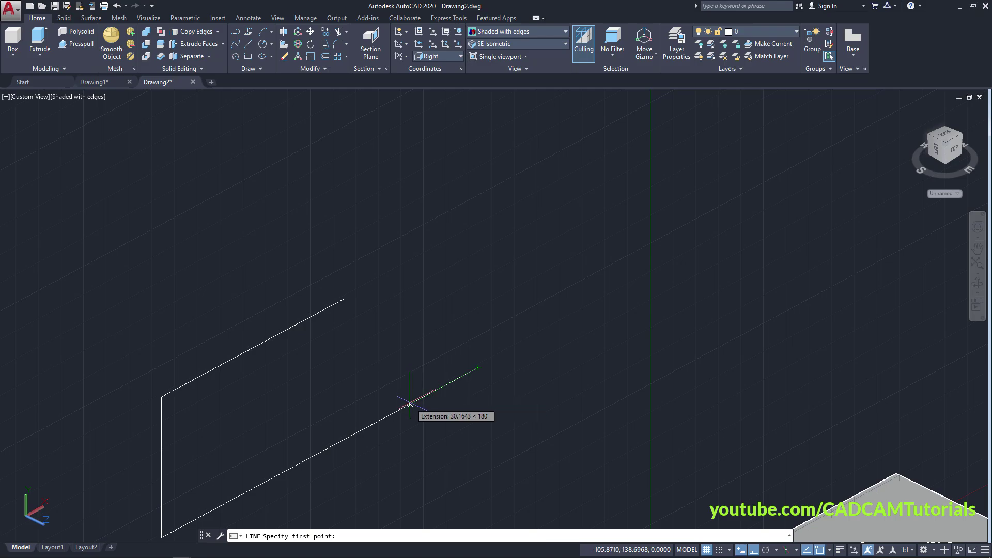
type("50")
key("Return")
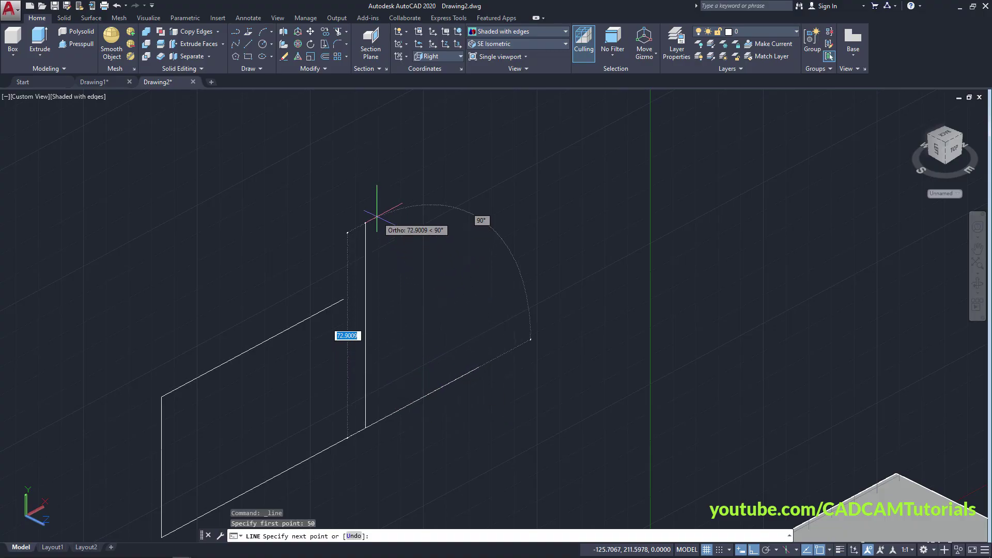
type("1")
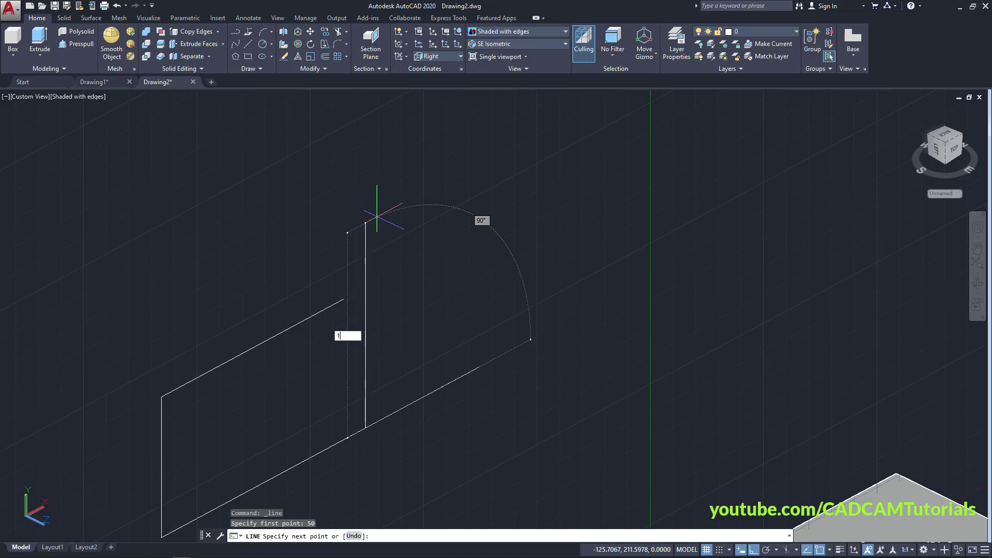
type("00")
key("Return")
key("Return")
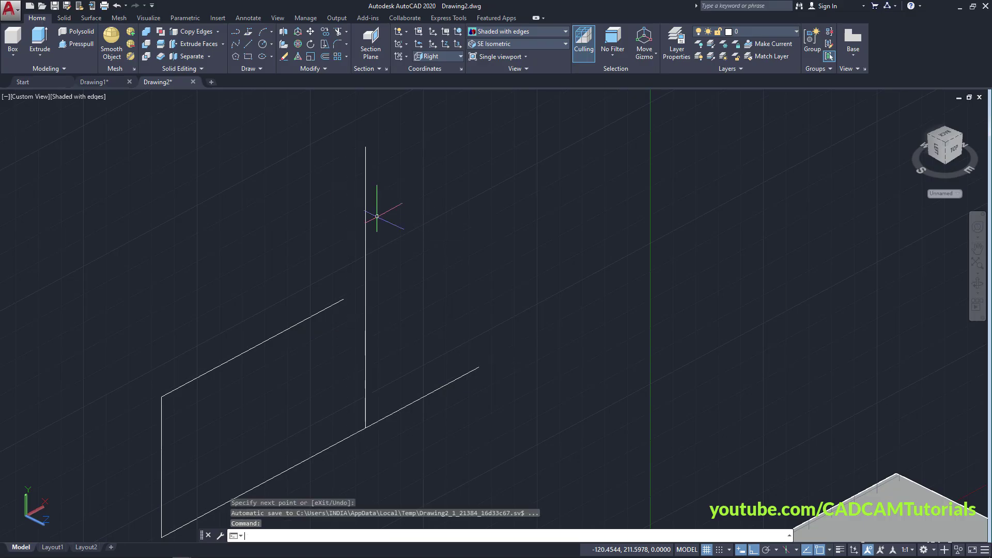
Step: Draw a 55-diameter circle centred on the upper end of the vertical line
left_click(272, 45)
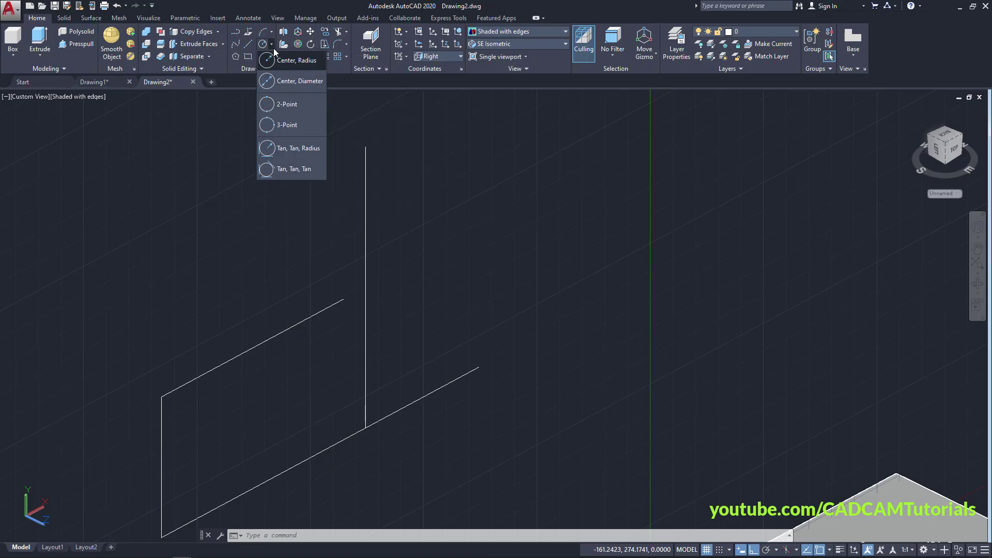
left_click(282, 84)
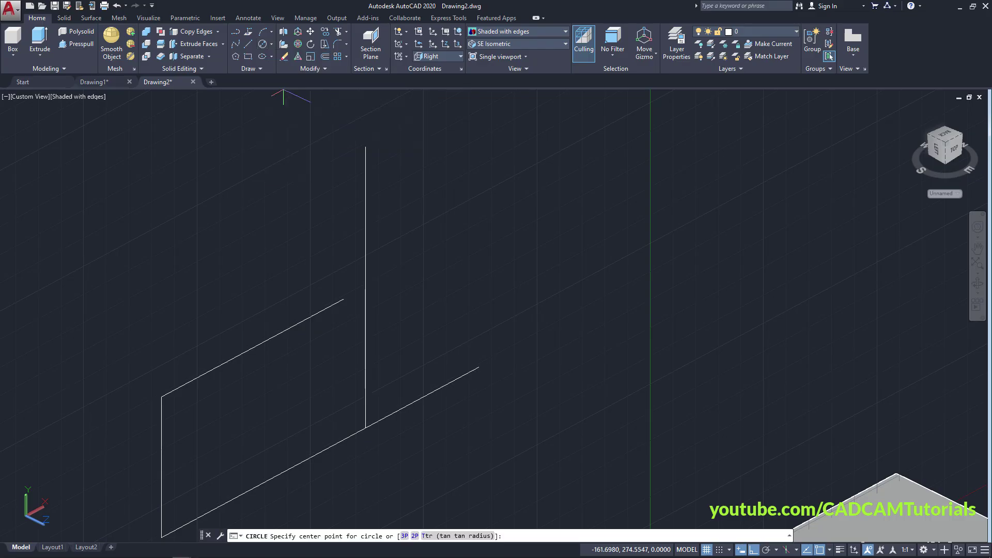
left_click(365, 146)
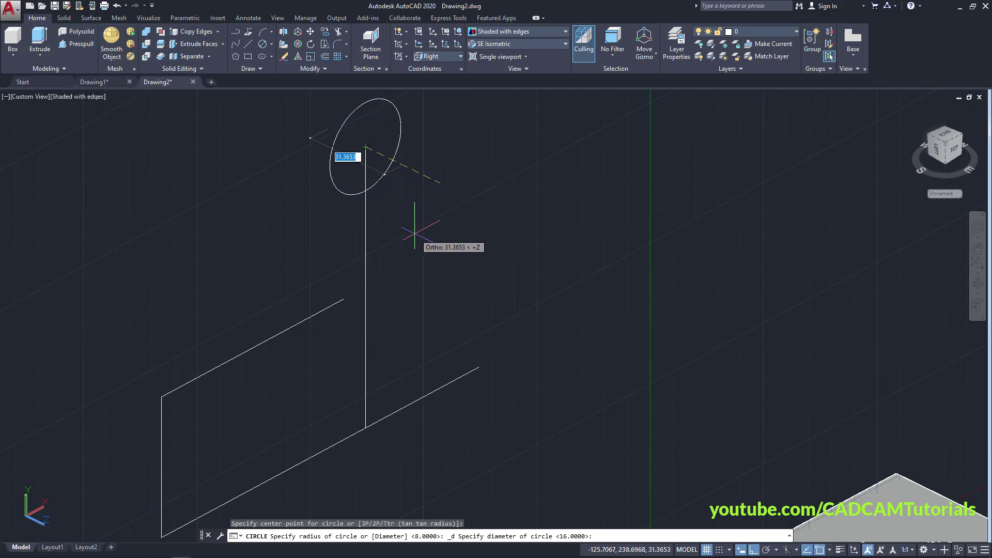
type("55")
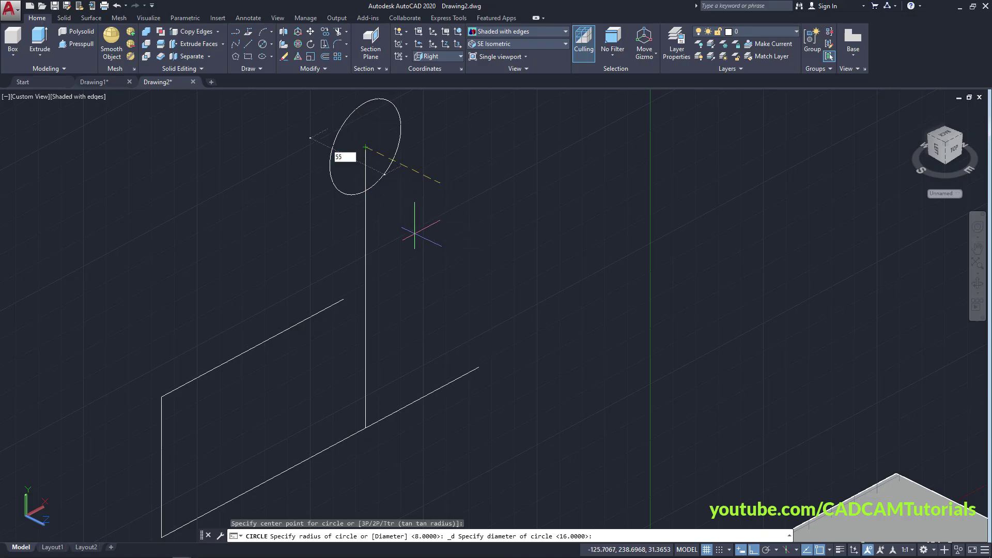
key("Return")
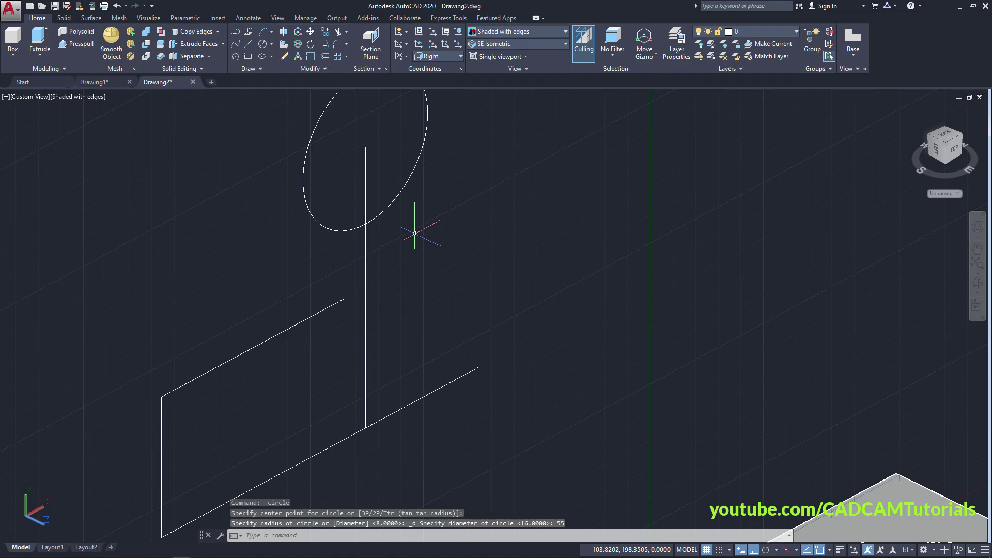
Step: Draw a line from the bottom line's open end tangent to the outer side of the circle, using the Tangent snap override
scroll(465, 233, "down", 3)
scroll(455, 336, "up", 1)
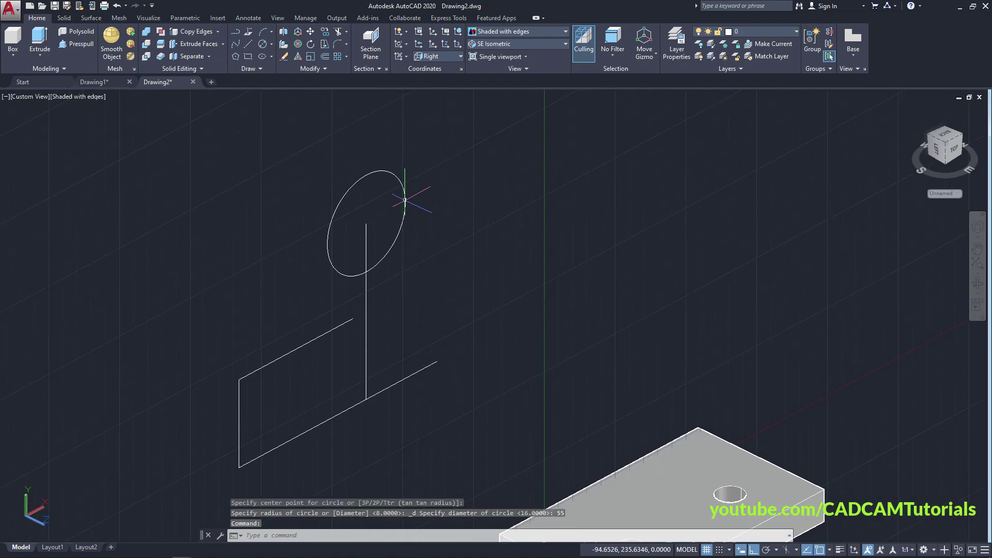
left_click(251, 47)
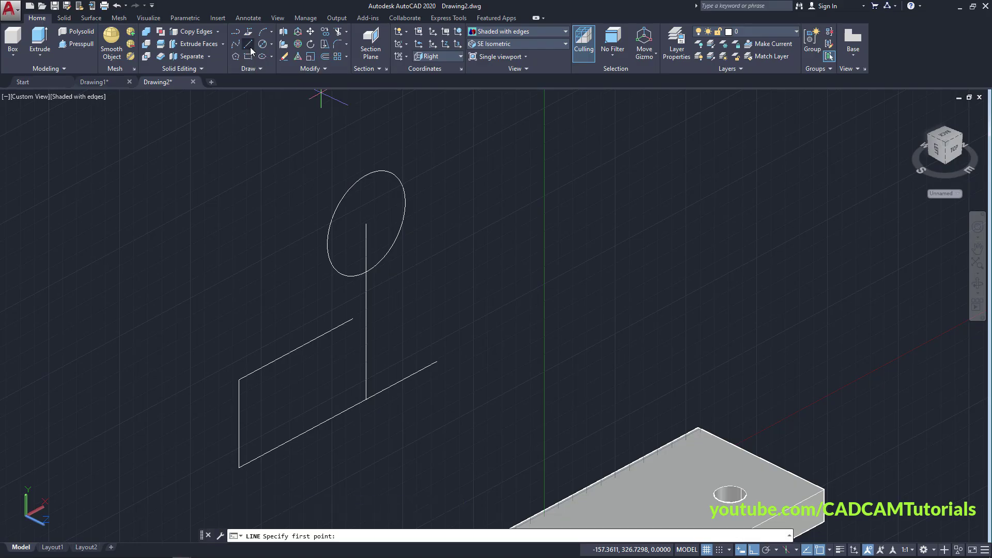
left_click(437, 361)
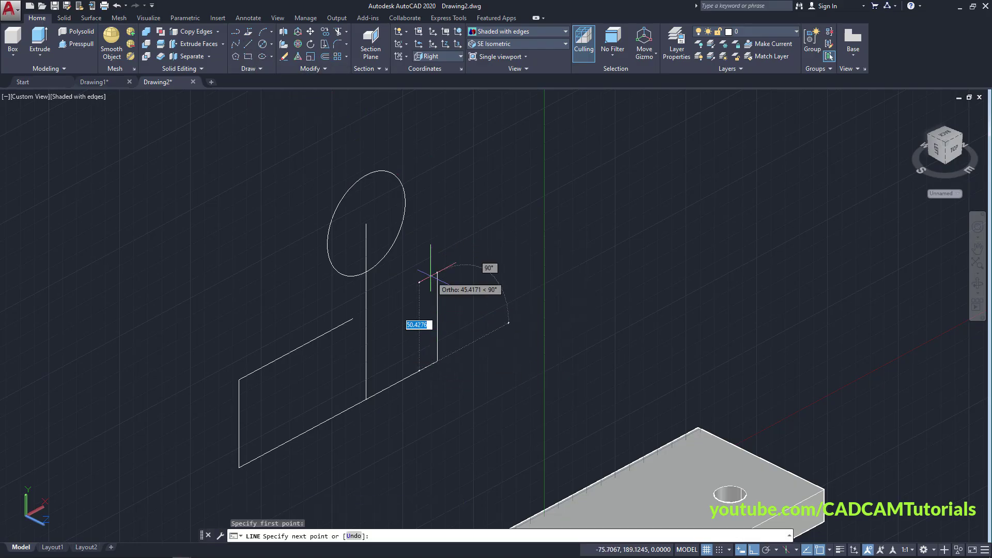
right_click(425, 196, "shift")
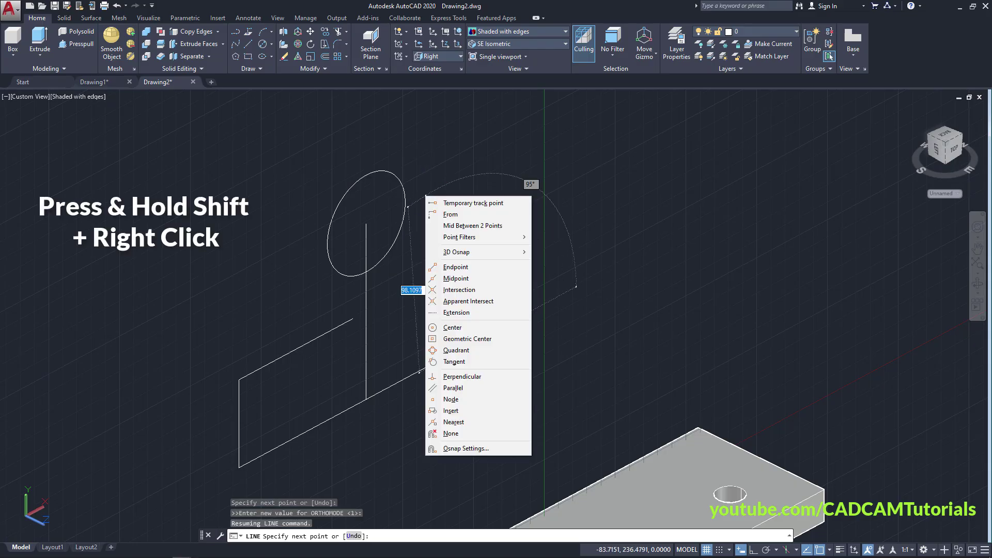
left_click(461, 362)
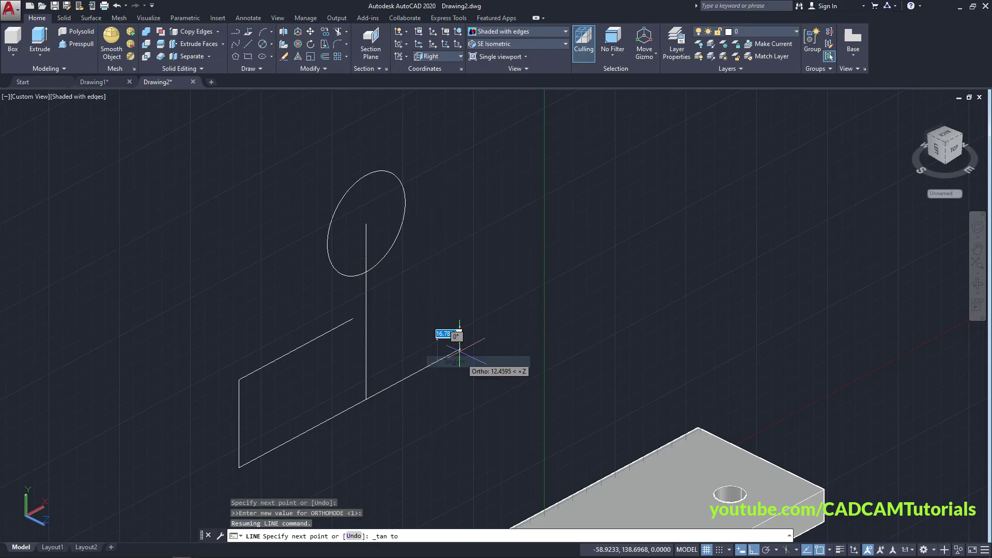
left_click(405, 190)
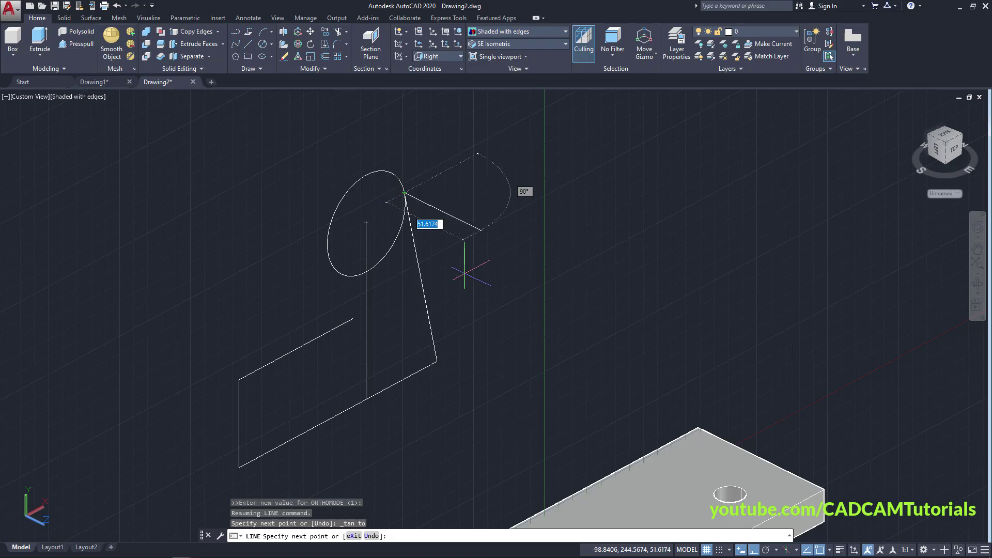
key("Return")
Step: Draw a vertical line from the circle's quadrant nearest the short upper line down to just past that line
scroll(372, 265, "up", 2)
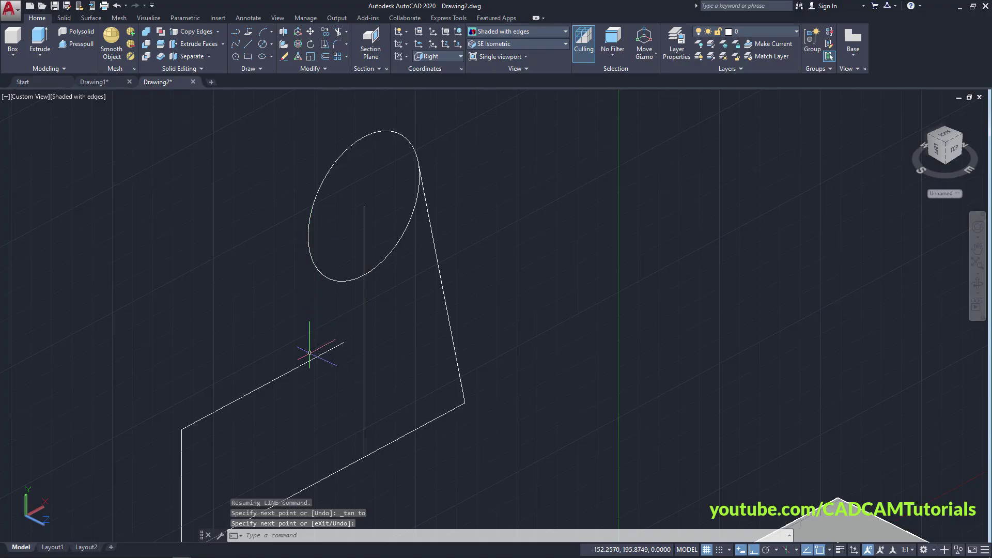
key("Return")
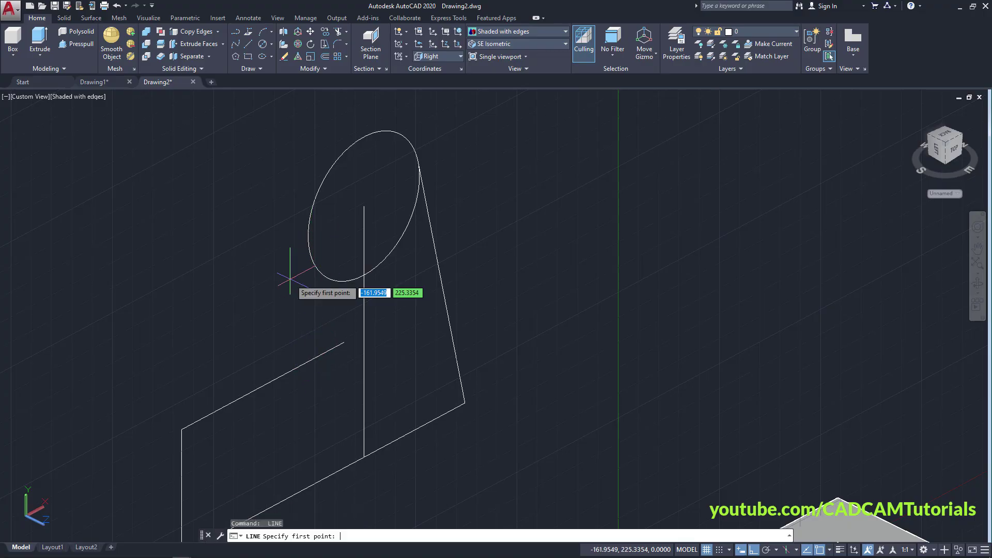
left_click(308, 236)
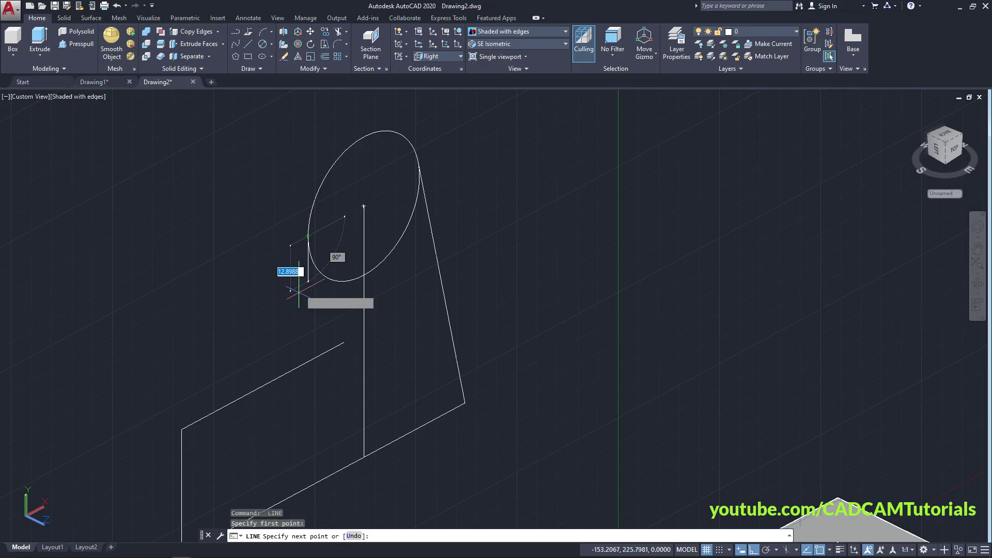
left_click(307, 370)
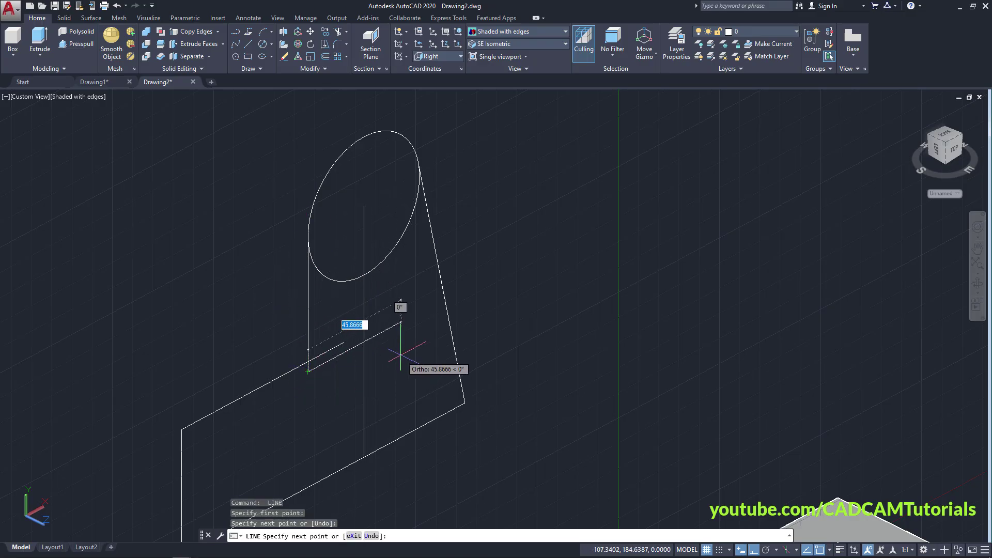
key("Escape")
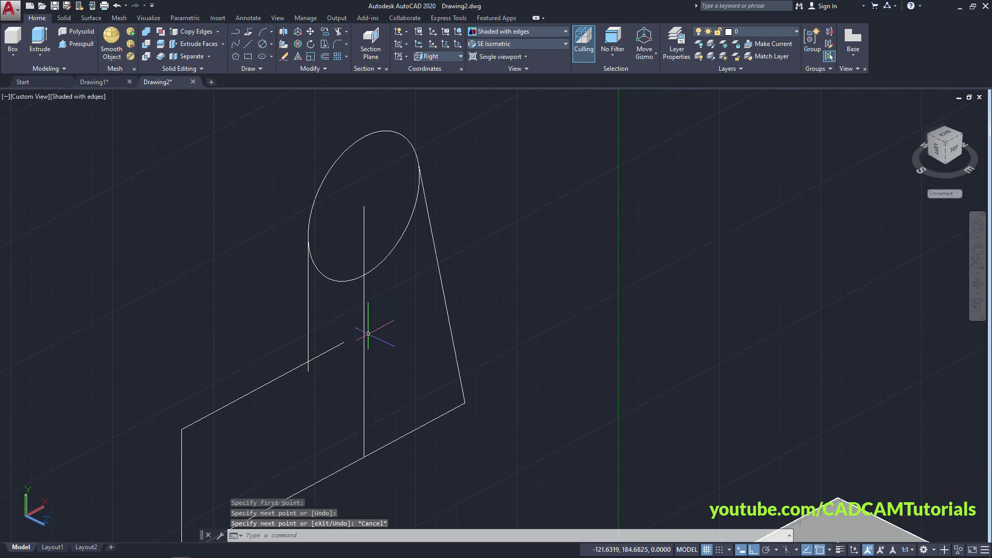
Step: Erase the vertical construction line running from the circle's centre to the bottom line
type("e")
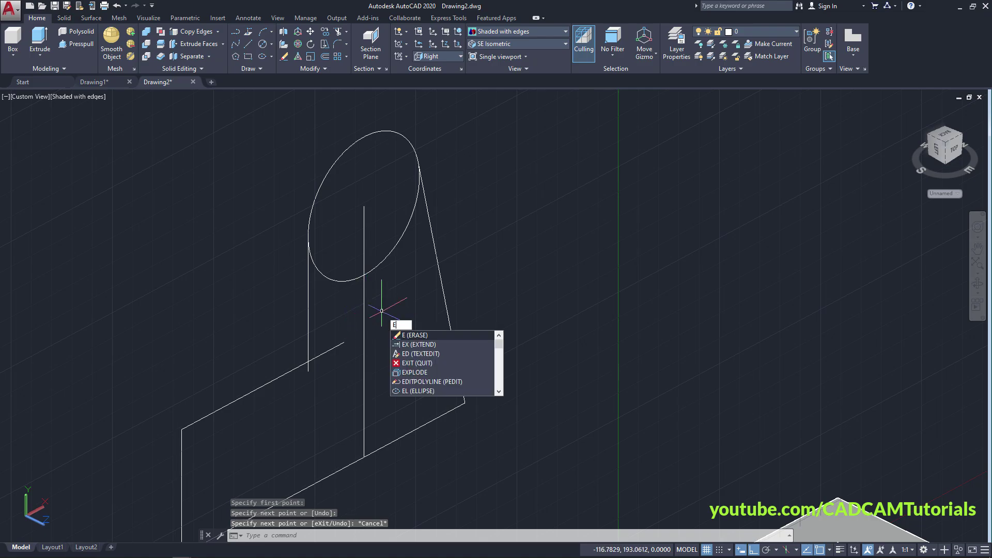
key("Return")
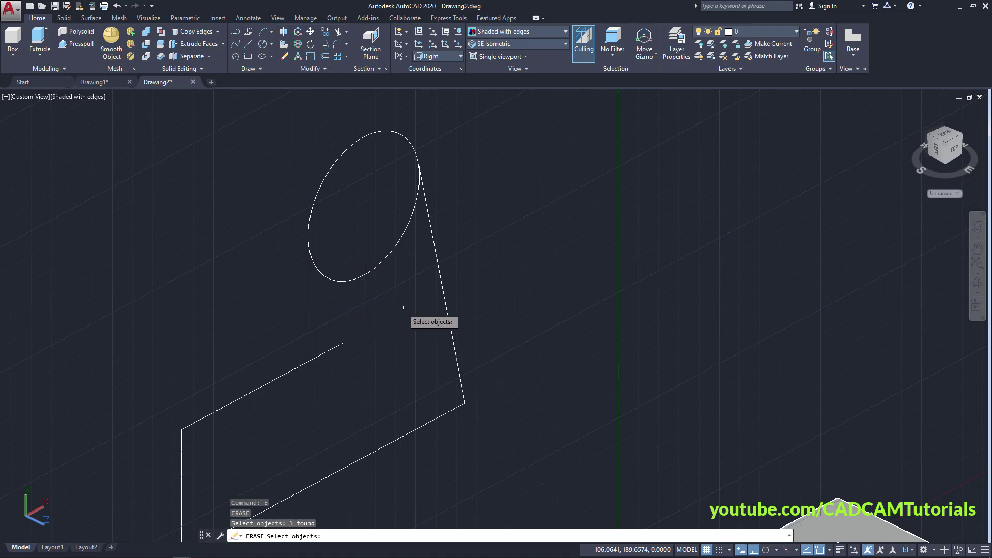
left_click(433, 239)
scroll(447, 208, "down", 2)
middle_click_drag(464, 307, 482, 326)
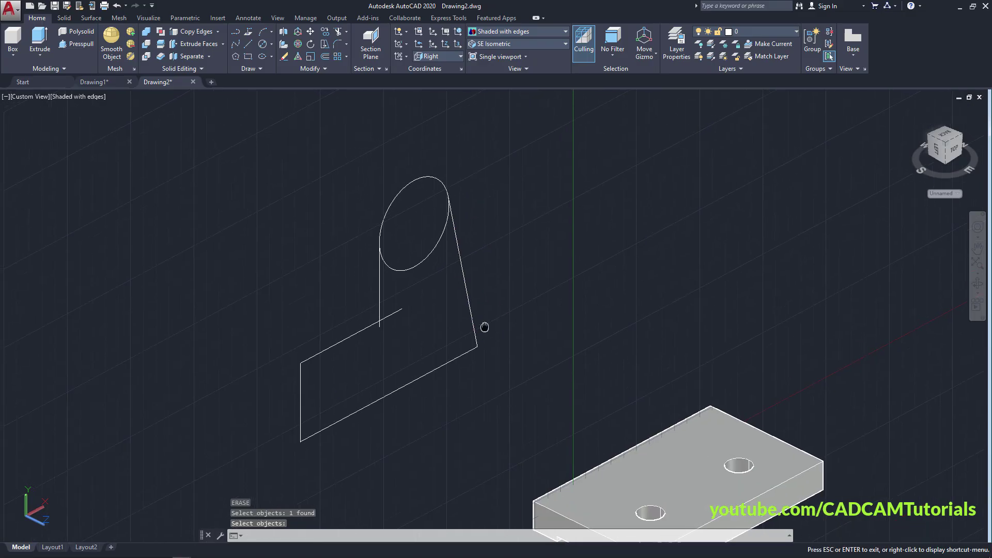
key("Return")
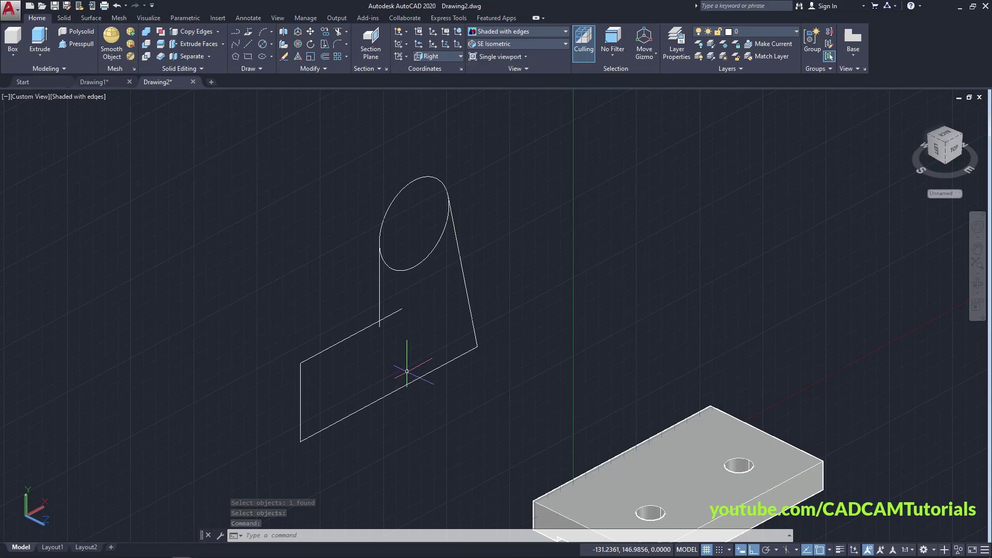
Step: Presspull the upright's profile area and the circular area together, using the Multiple option, to a height of 12
left_click(82, 44)
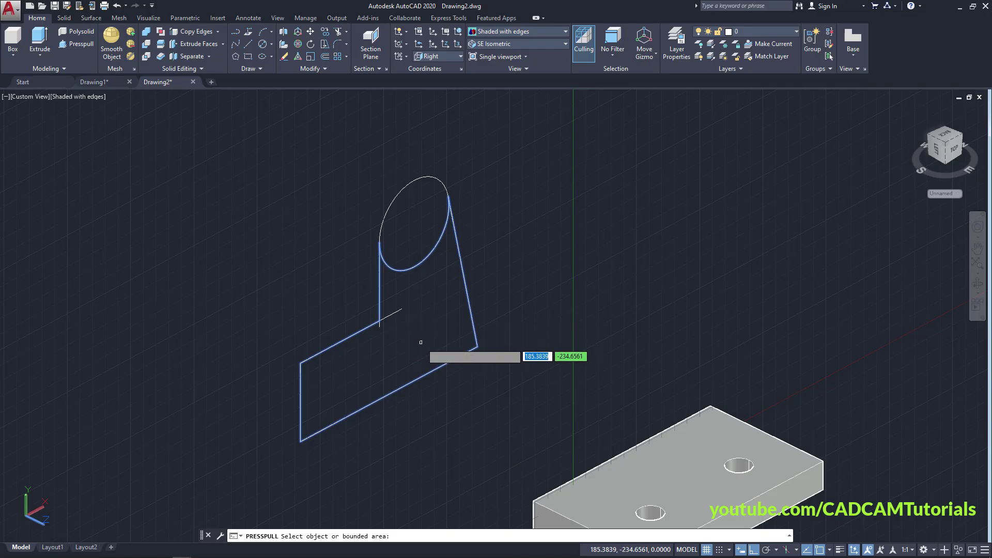
left_click(425, 323)
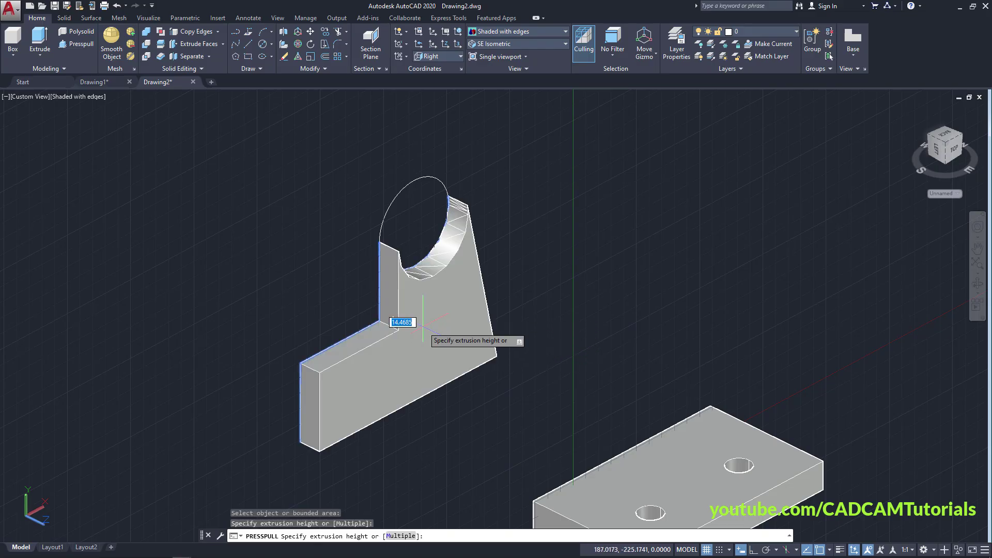
left_click(393, 537)
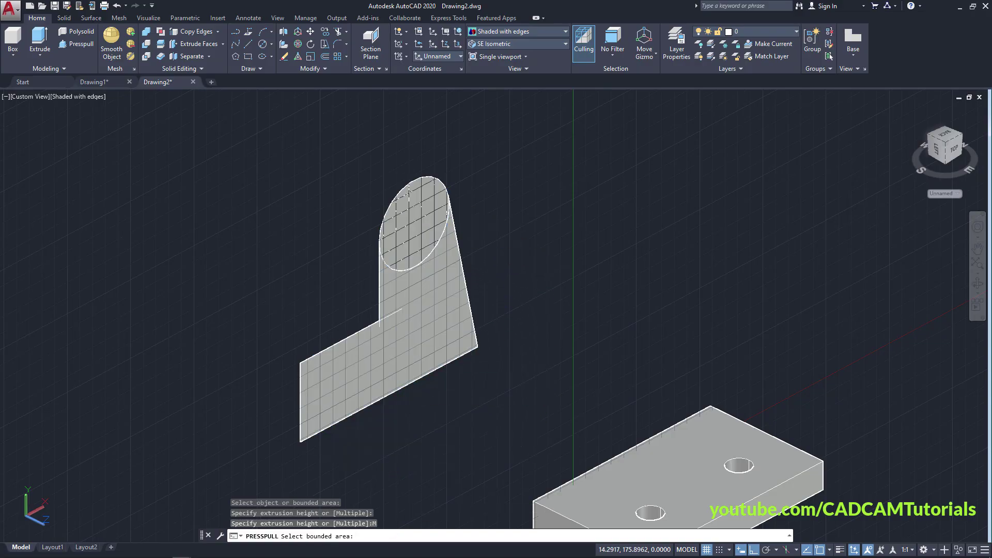
left_click(430, 279)
key("Return")
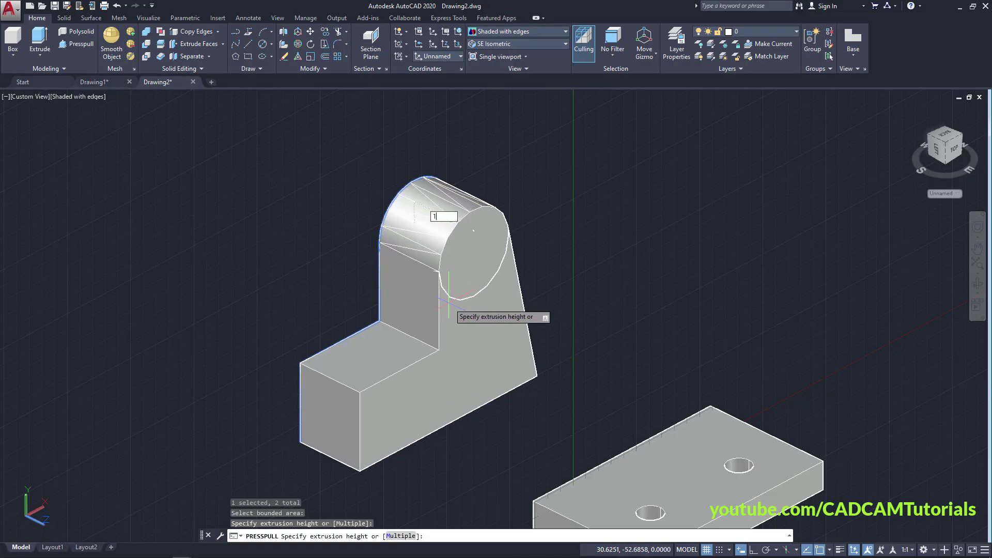
key("Return")
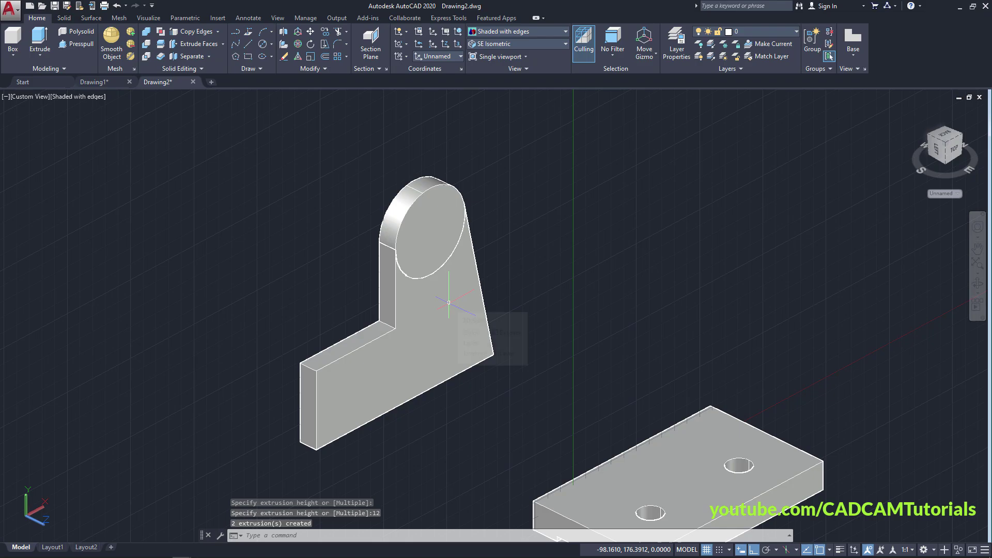
Step: Presspull the front circular face of the upright's boss outward by 12
key("alt+Tab")
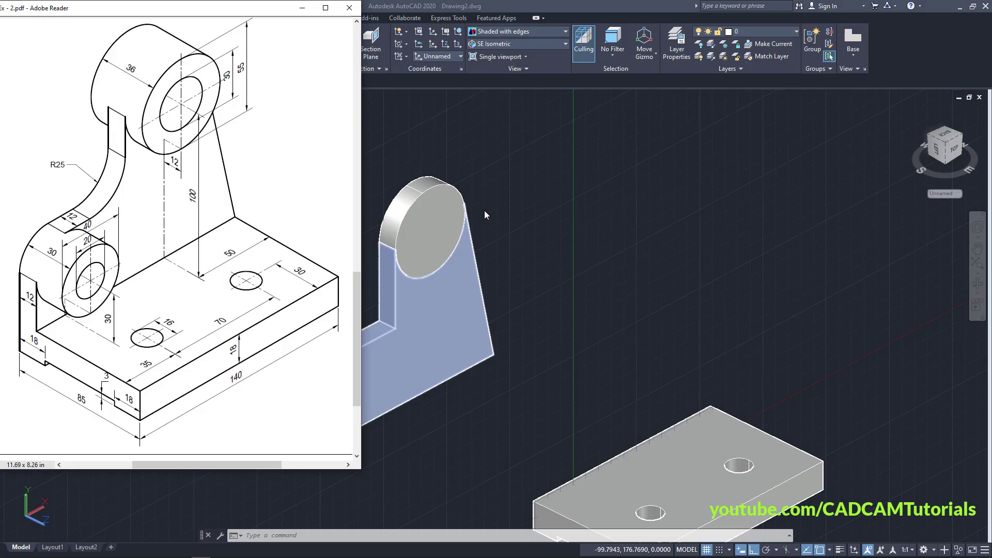
left_click(494, 171)
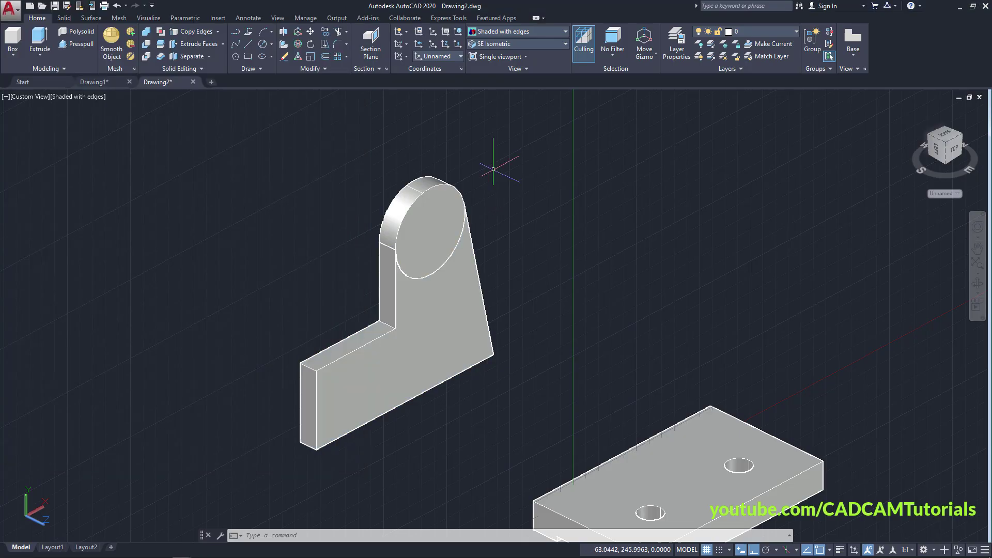
left_click(86, 46)
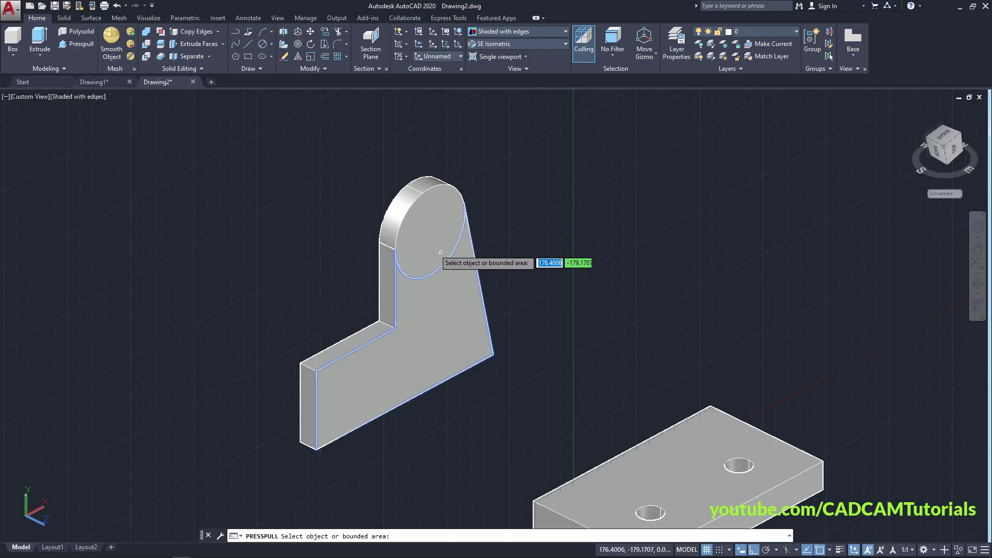
left_click(422, 239)
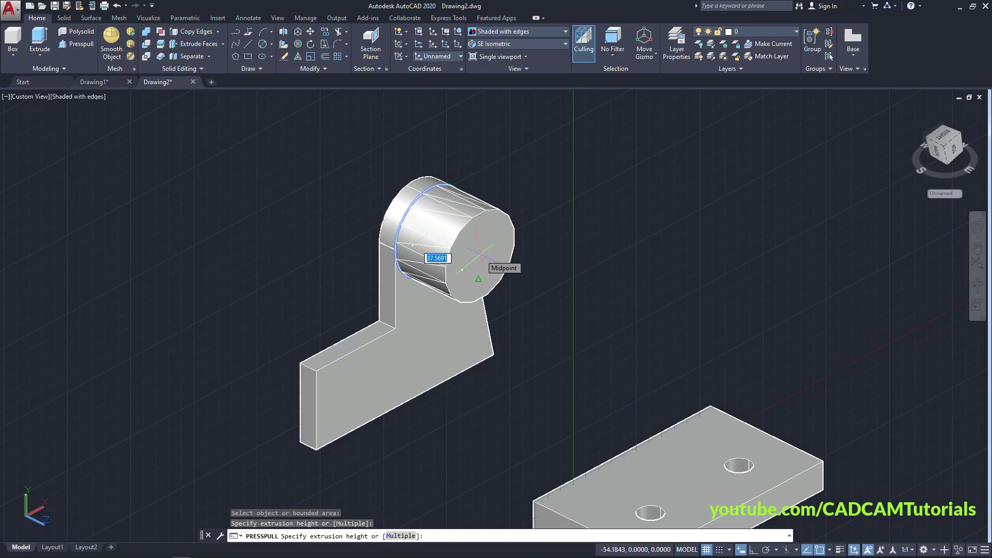
type("12")
key("Return")
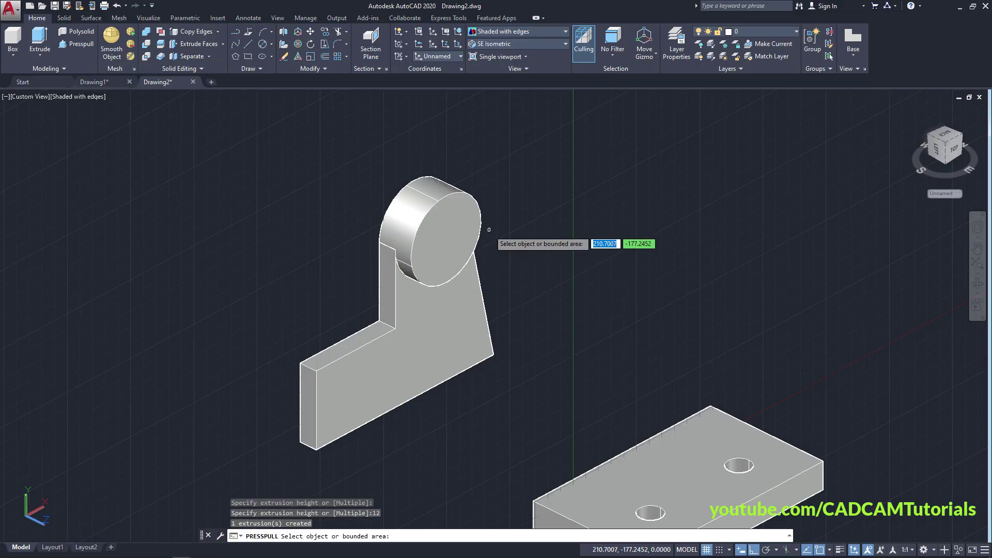
Step: Presspull the rear circular face of the upright's boss outward by 12 and switch off the grid display
middle_click_drag(310, 293, 478, 279, "shift")
left_click(403, 233)
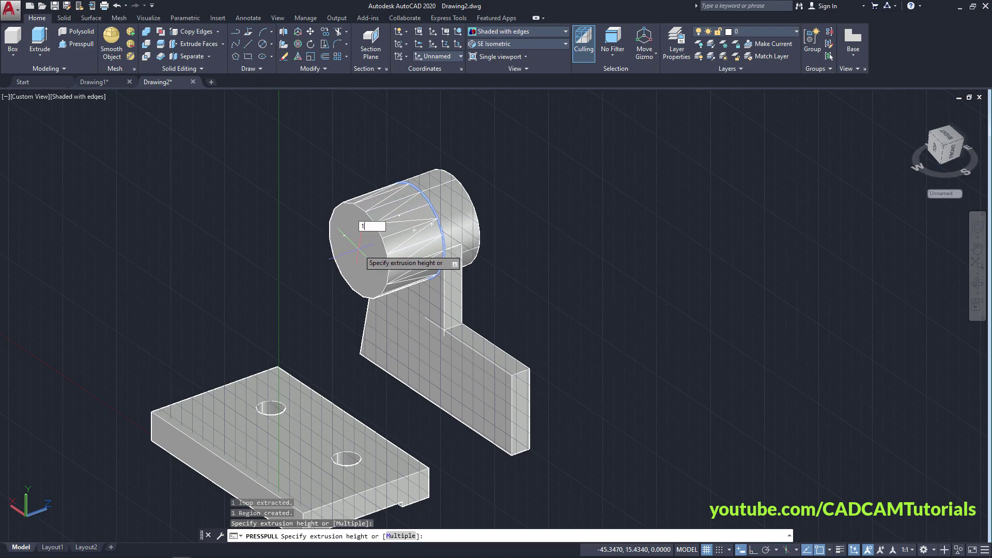
key("Return")
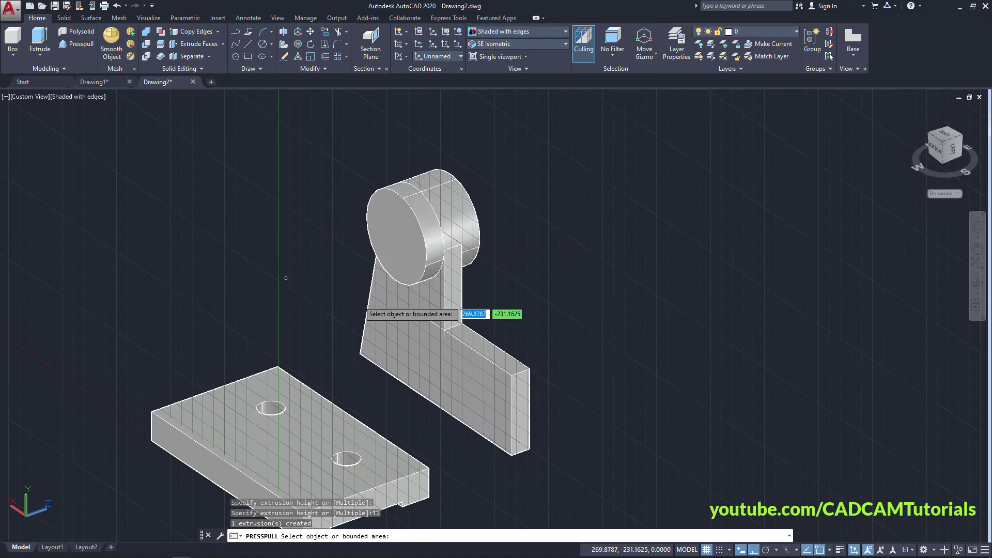
middle_click_drag(633, 334, 560, 313, "shift")
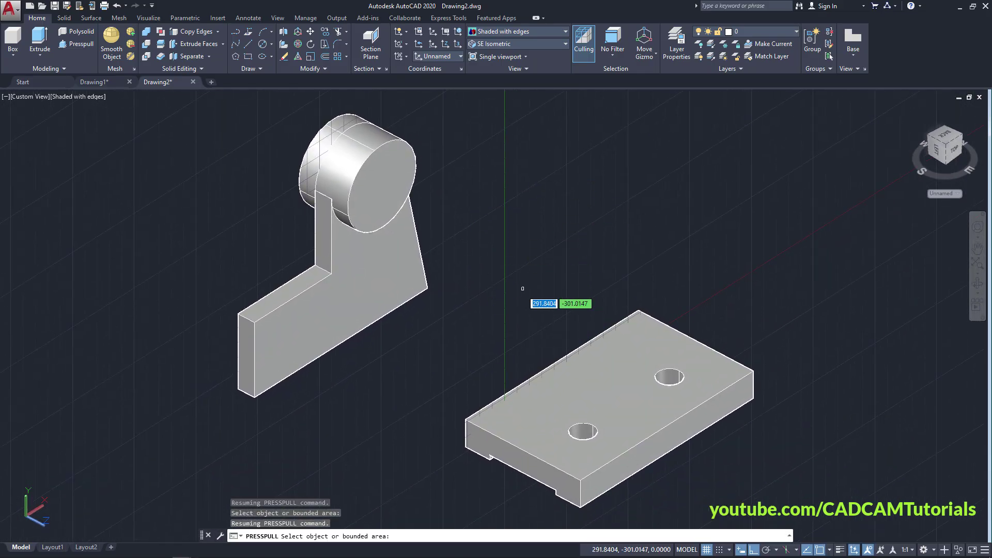
left_click(708, 549)
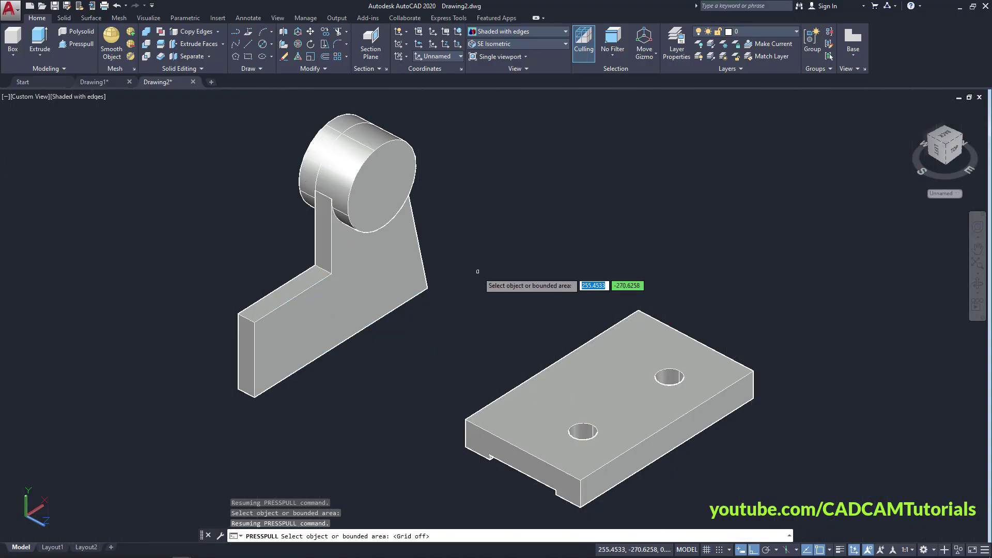
key("Return")
Step: Fillet the upper outer edge of the upright's low arm with FILLETEDGE at a radius of 20
scroll(259, 239, "up", 3)
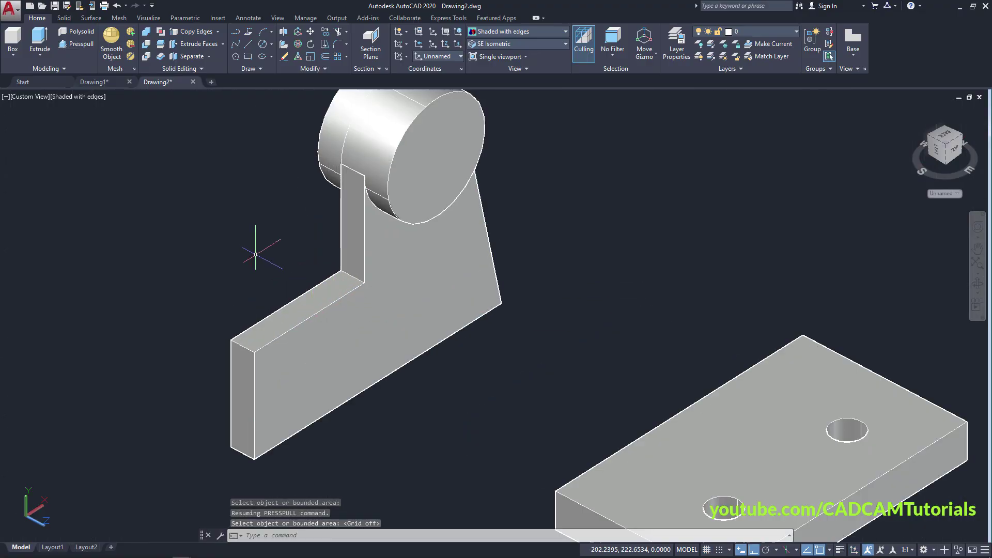
key("alt+Tab")
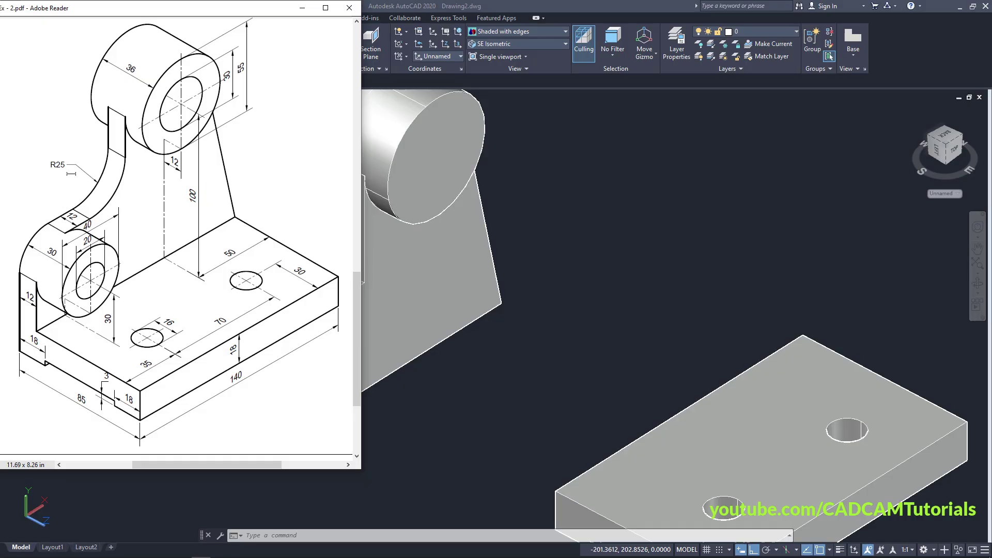
left_click(548, 211)
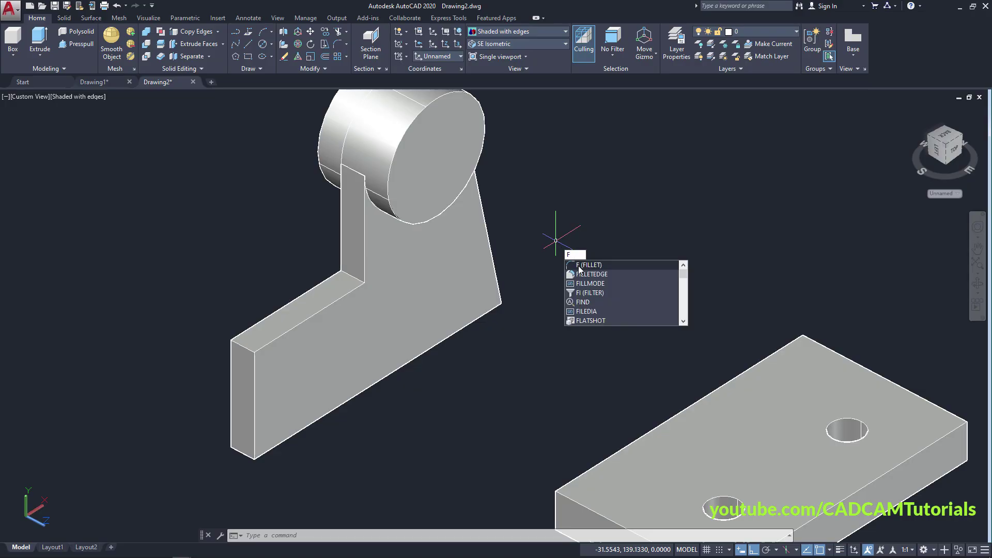
left_click(588, 276)
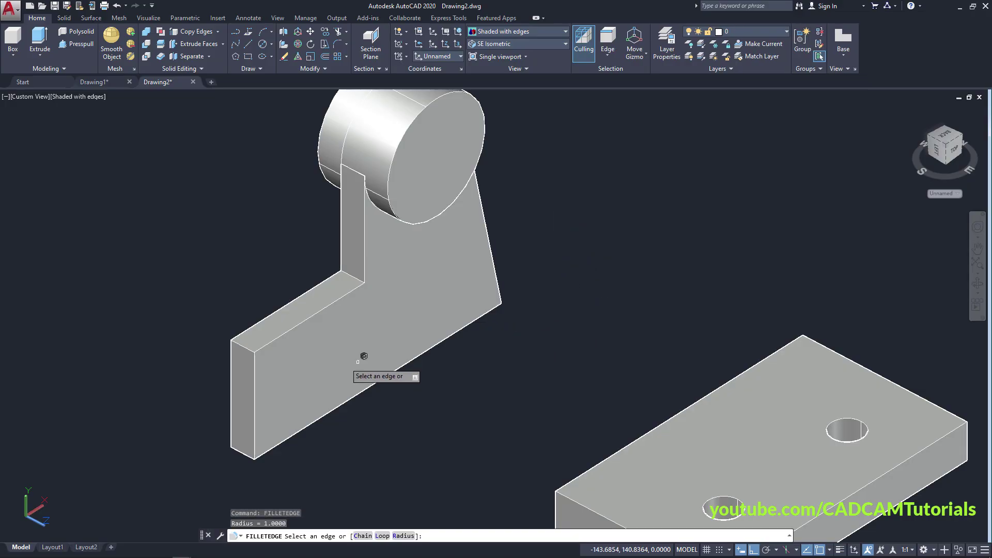
left_click(244, 346)
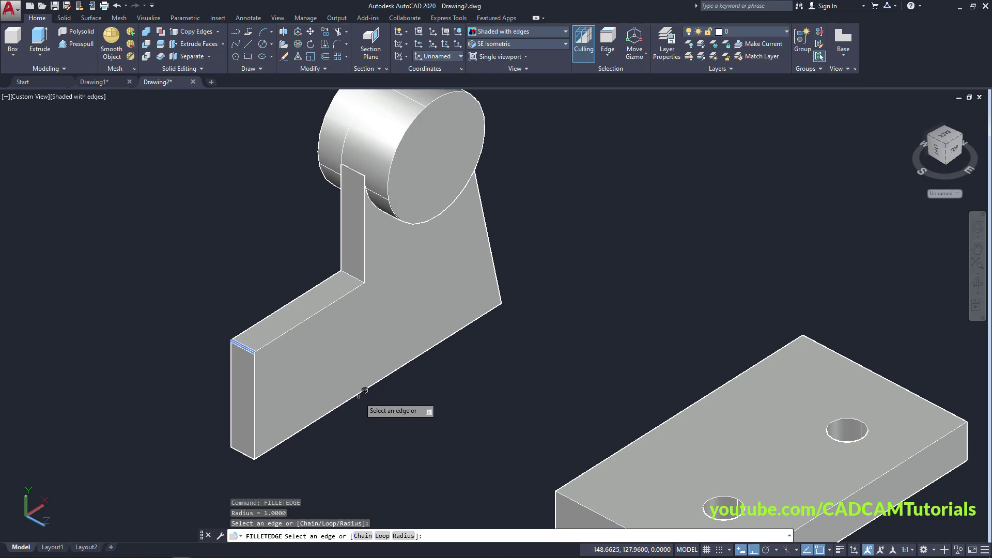
key("Return")
left_click(430, 447)
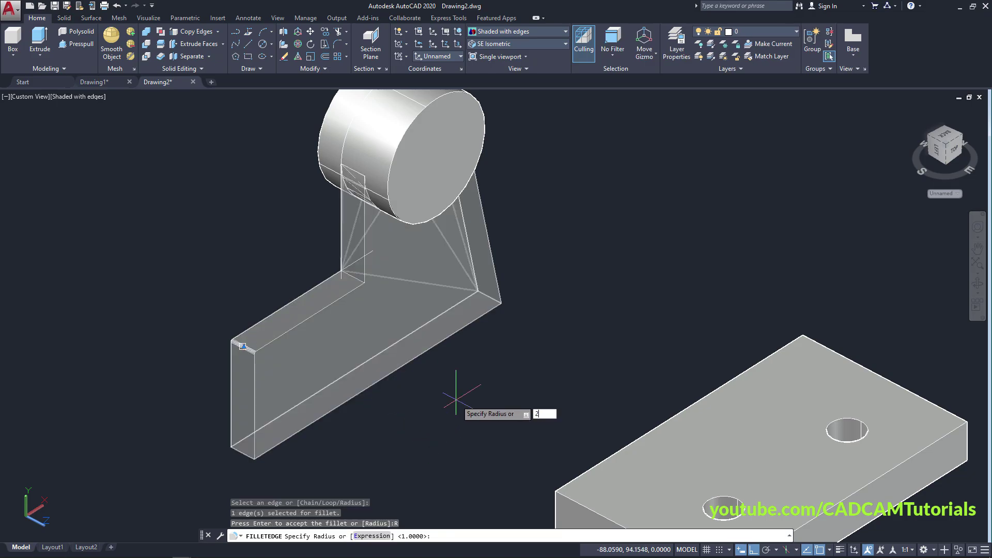
key("Return")
key("Return")
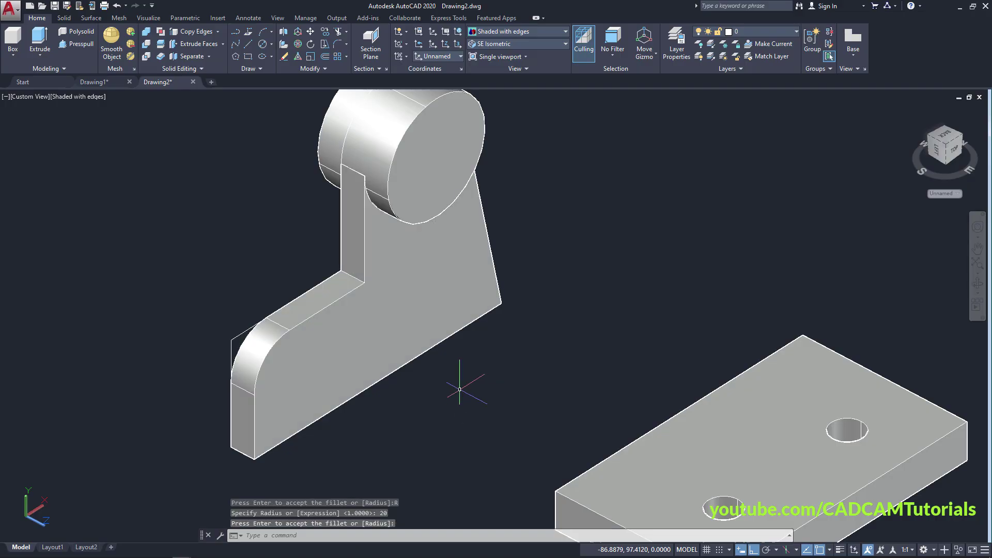
Step: Fillet the inner corner edge between the low arm and the vertical part of the upright with radius 25
key("Return")
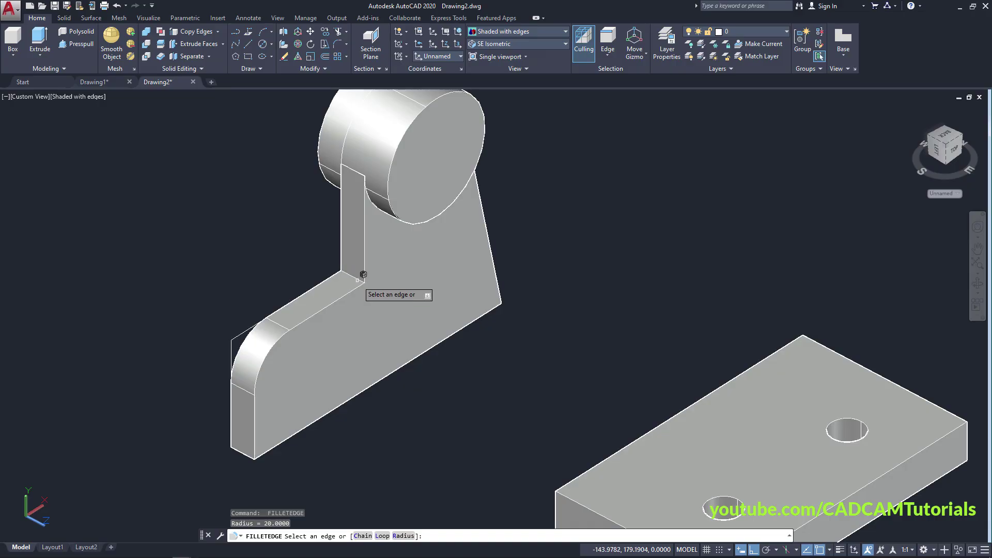
left_click(363, 275)
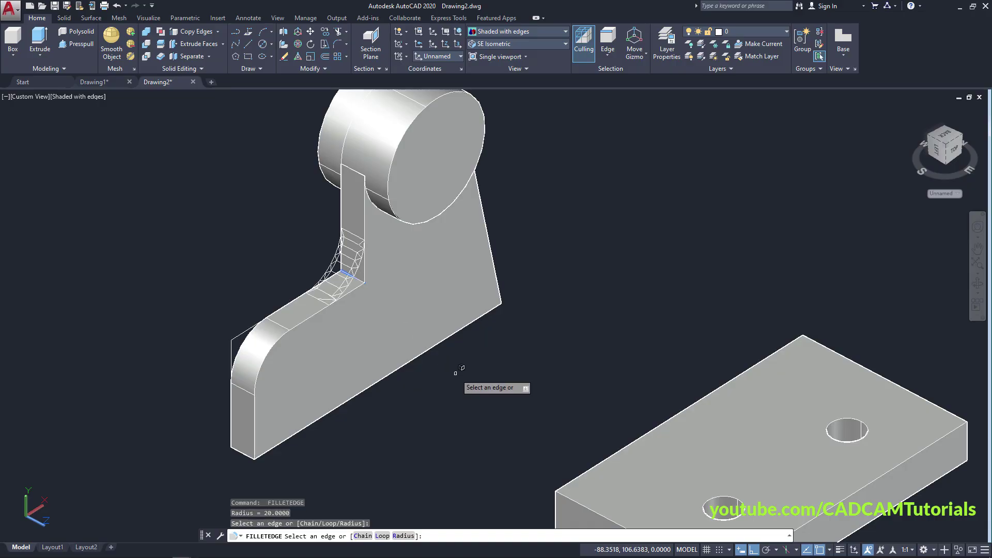
key("Return")
left_click(483, 401)
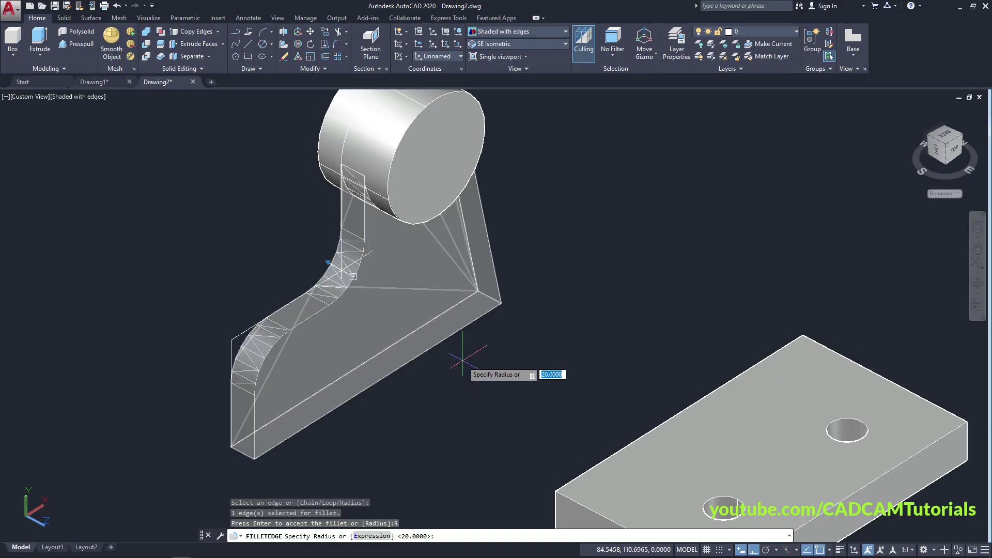
key("Return")
key("Return")
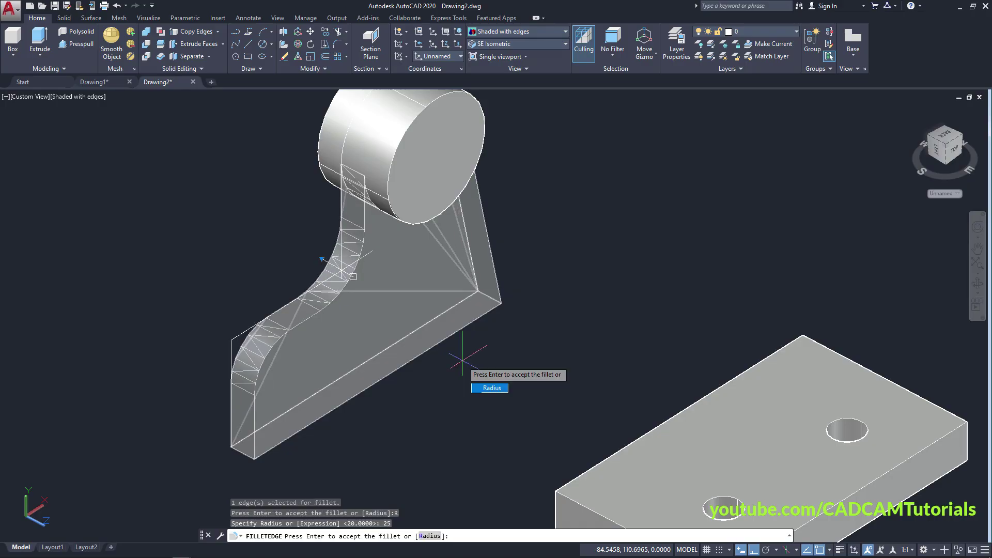
Step: Draw a 40 diameter circle on the low arm's front face, centred on the arc of its rounded end
key("alt+Tab")
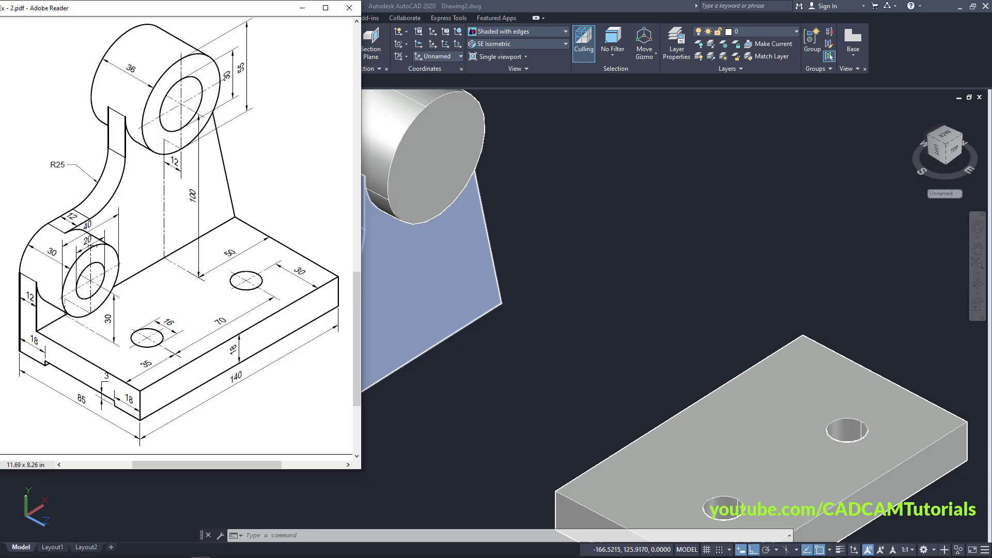
left_click(397, 405)
scroll(290, 398, "up", 5)
middle_click_drag(289, 399, 317, 302)
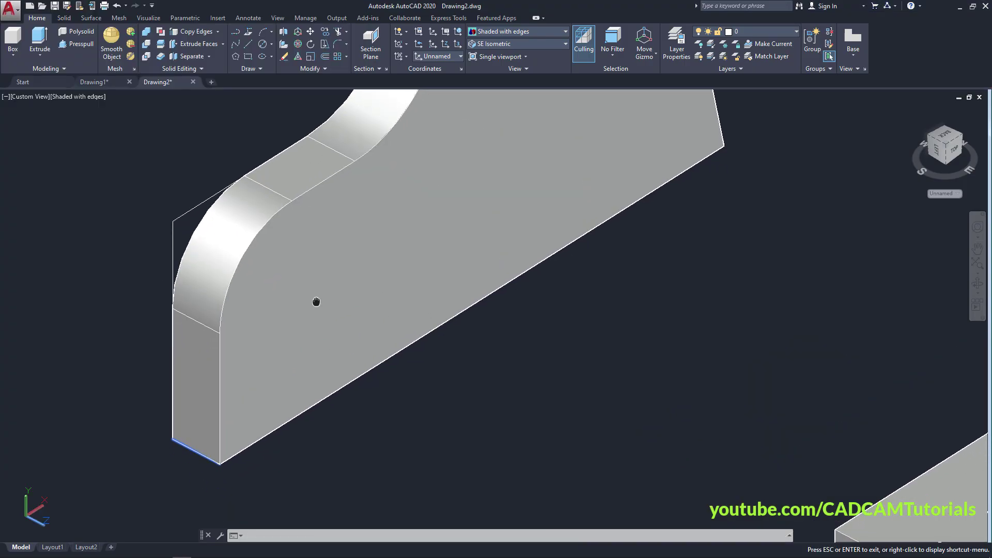
left_click(263, 46)
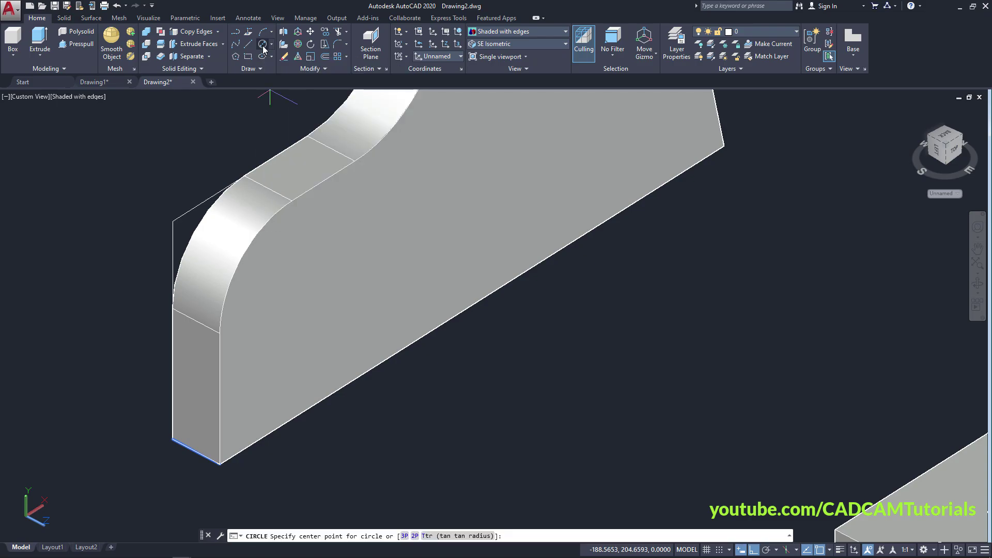
left_click(292, 288)
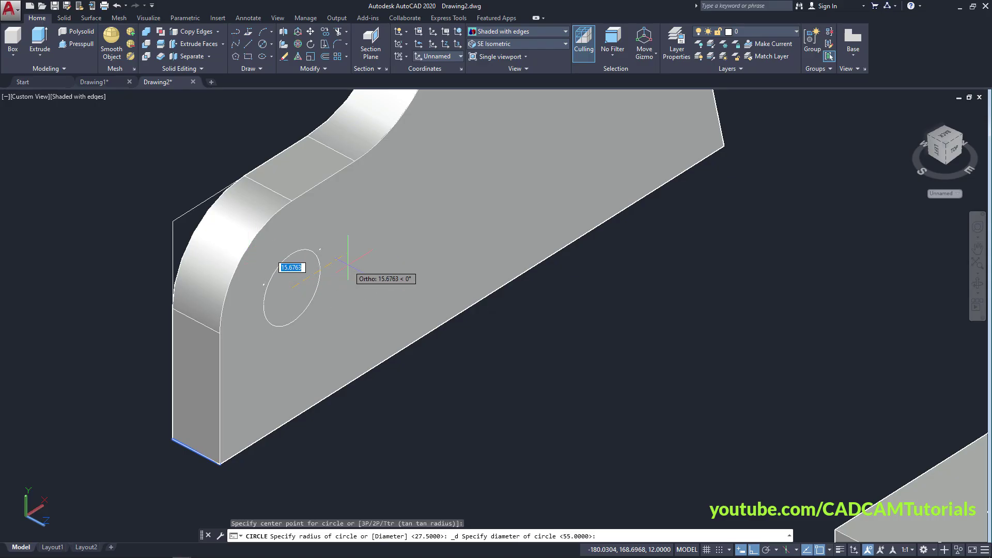
type("4")
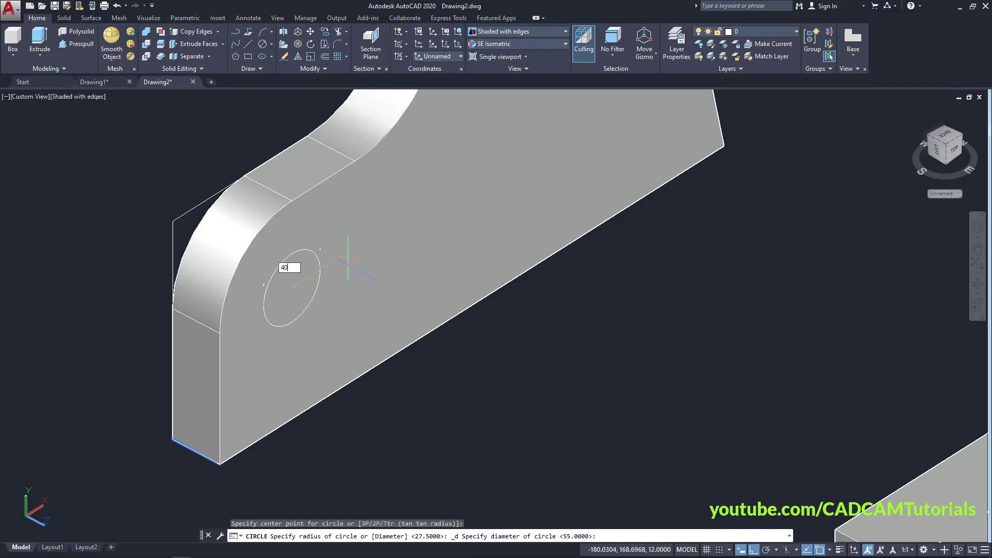
type("0")
key("Return")
key("Escape")
key("Escape")
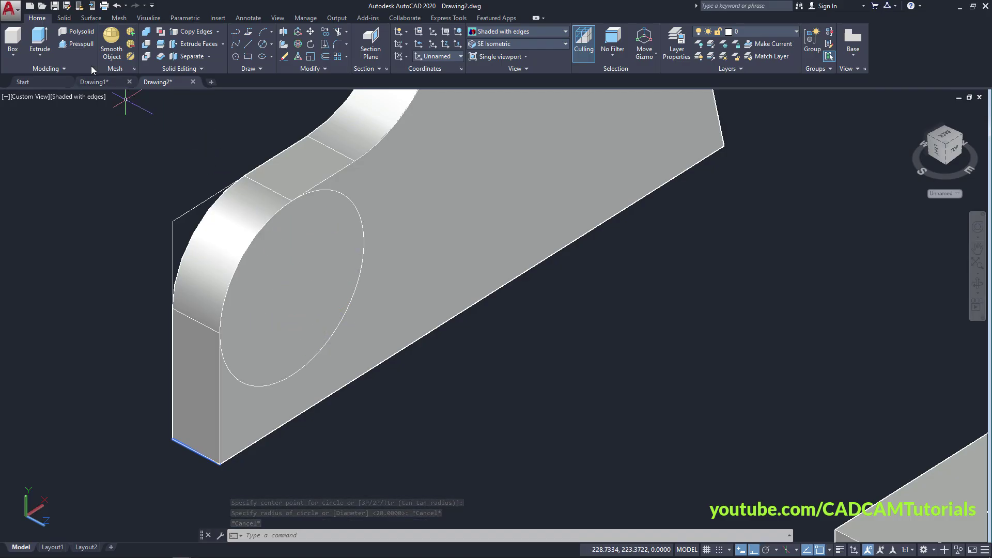
Step: Presspull the 40 diameter circle on the low arm outward by 18 to form the small boss
left_click(76, 44)
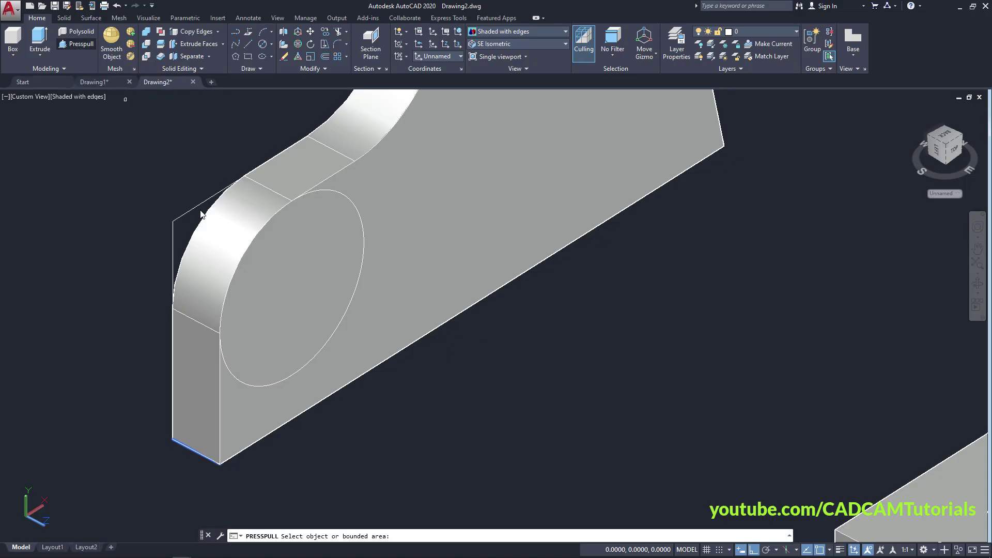
left_click(321, 288)
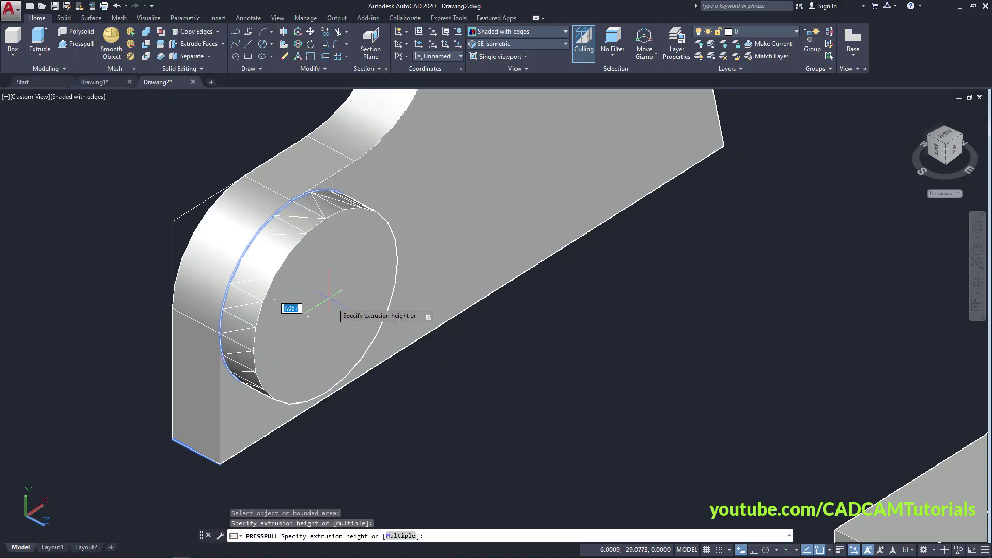
key("alt+Tab")
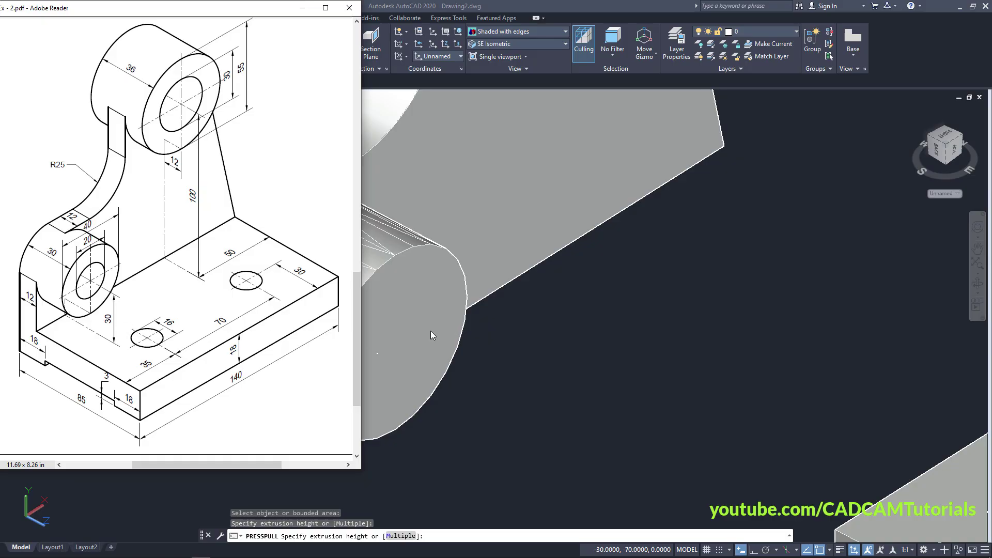
key("alt+Tab")
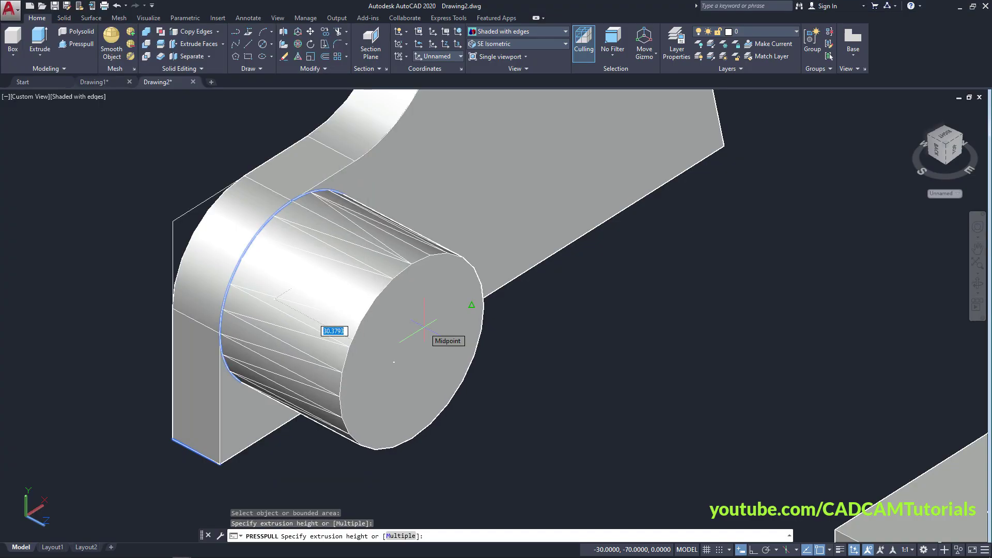
type("18")
key("Return")
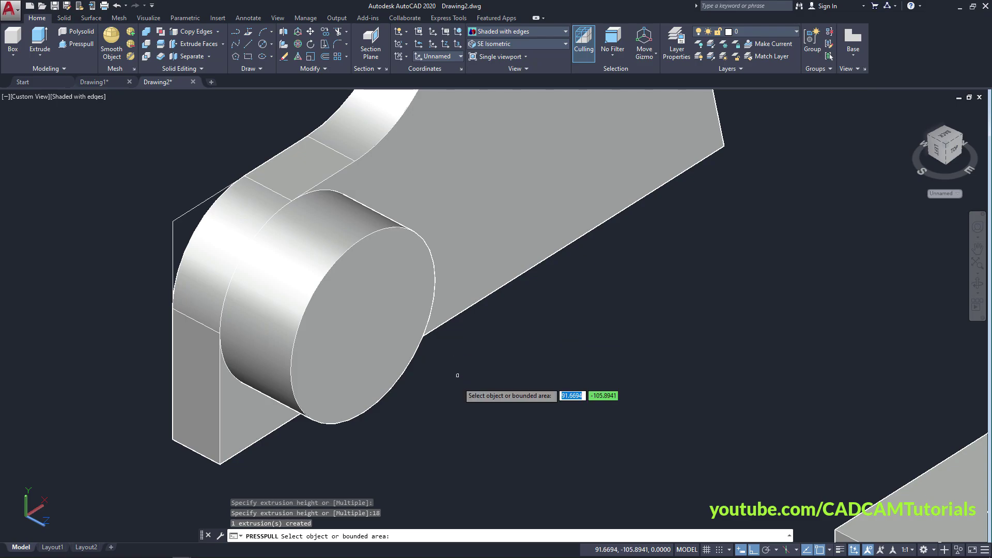
key("Return")
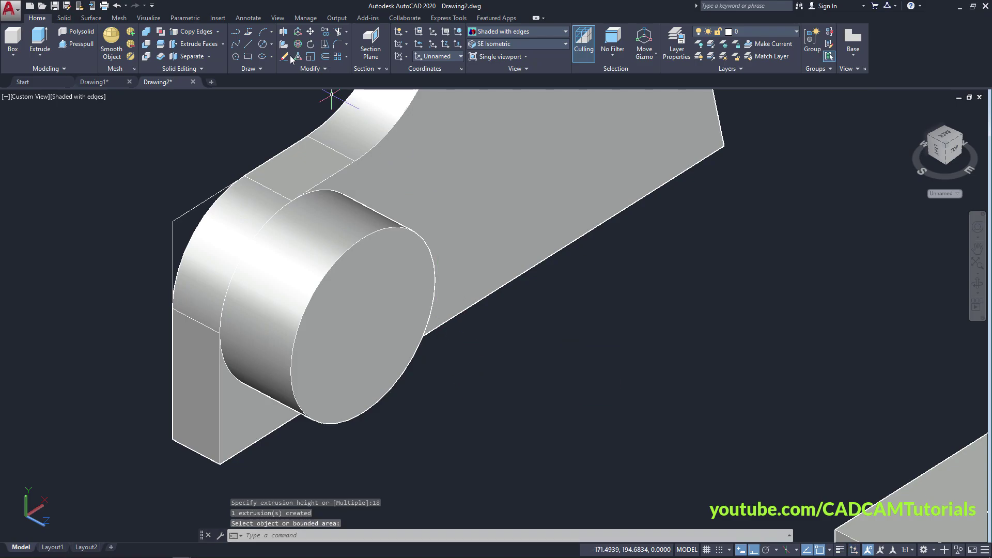
Step: Draw a 20 diameter circle concentric with the small boss on its front face
left_click(265, 46)
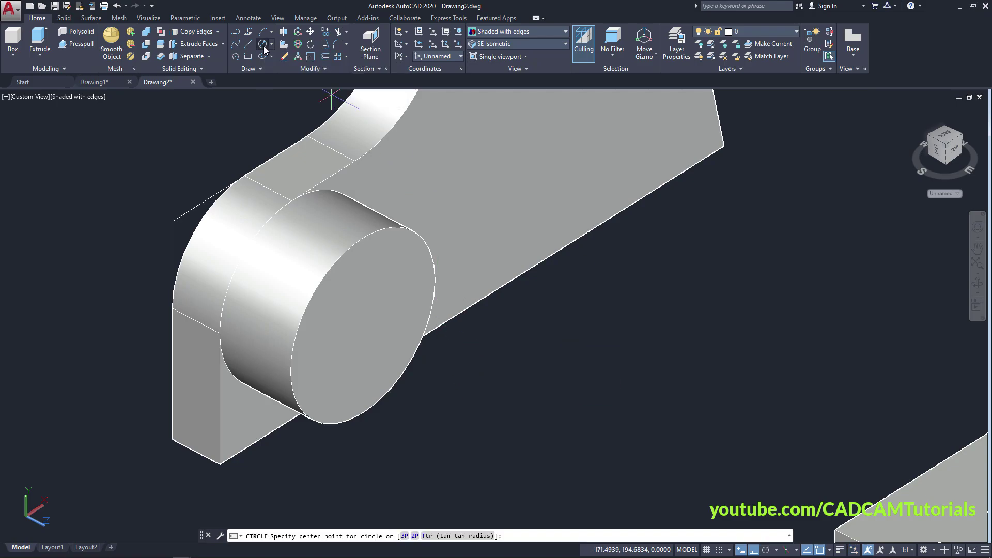
left_click(363, 326)
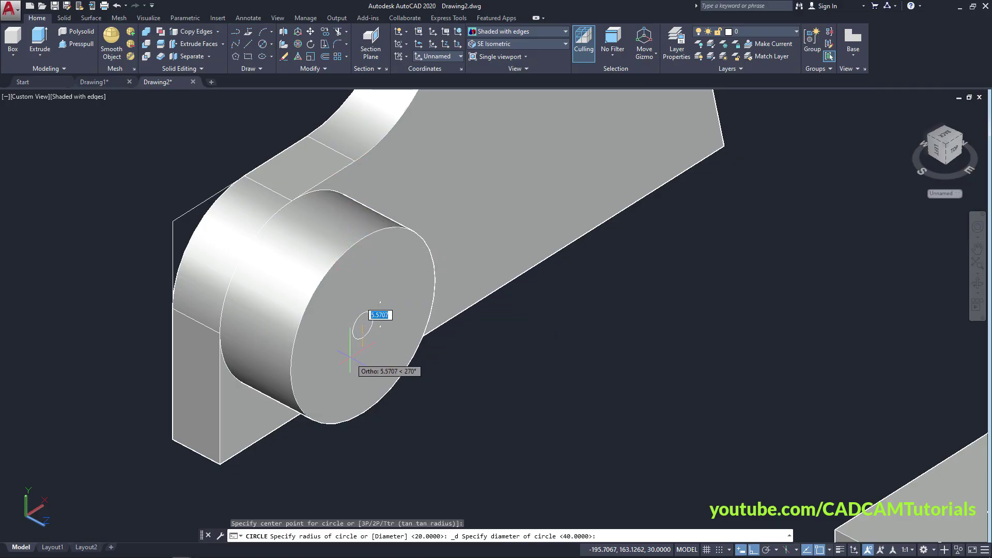
type("20")
key("Return")
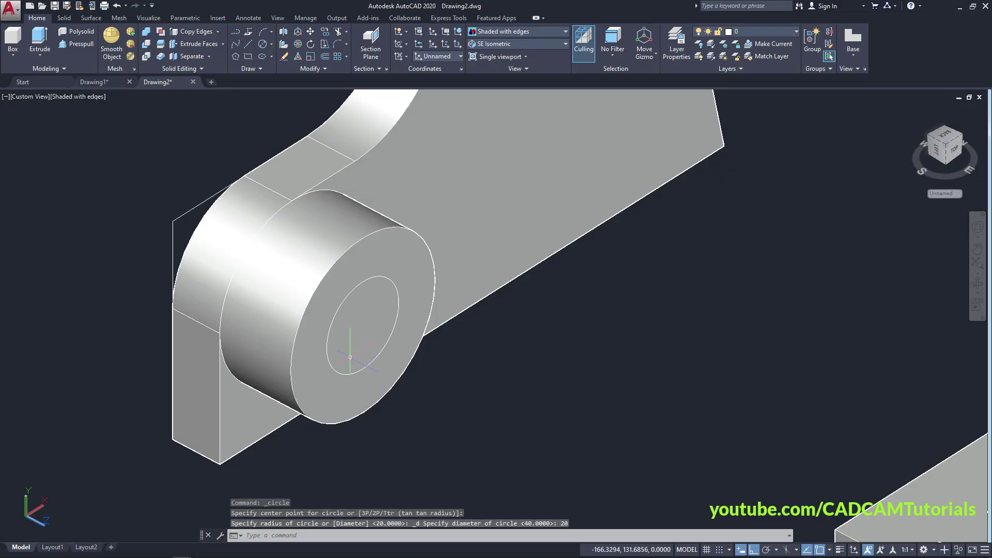
Step: Presspull the 20 diameter circle backward through the small boss and the low arm to cut its through hole
left_click(86, 48)
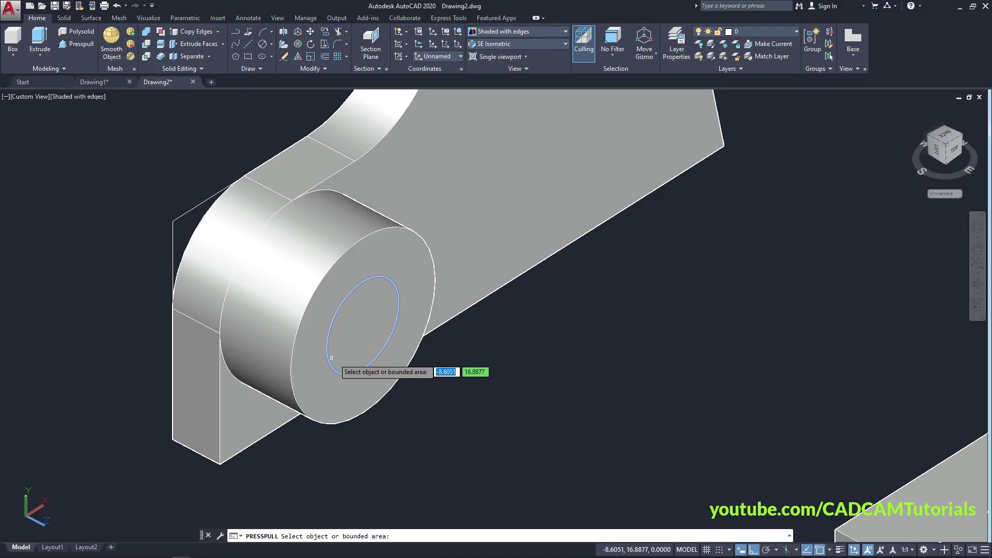
left_click(365, 348)
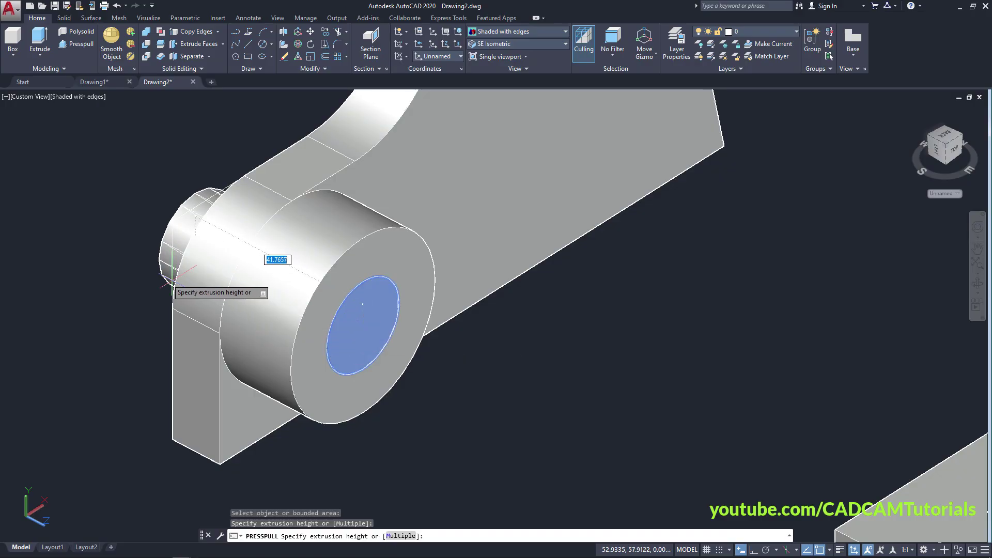
left_click(92, 253)
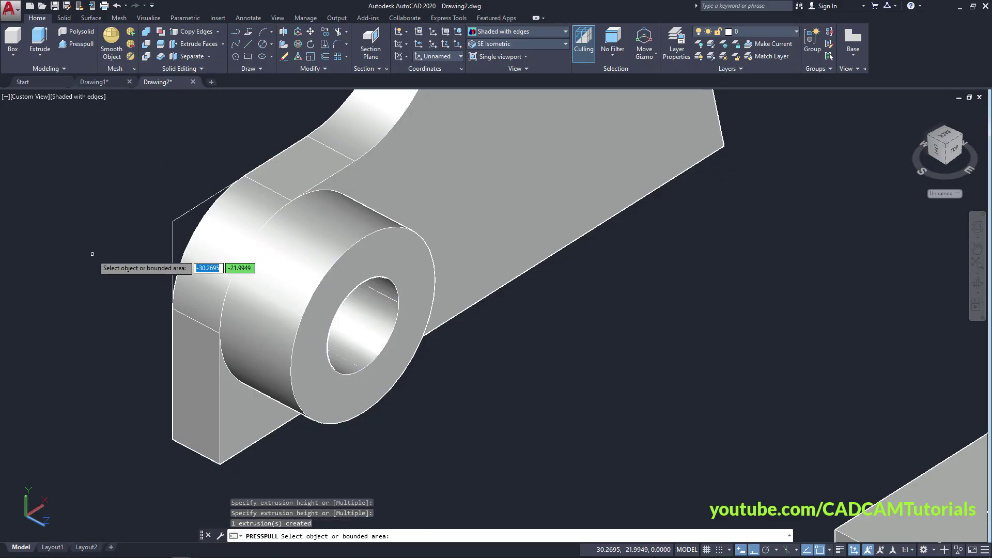
scroll(137, 288, "down", 2)
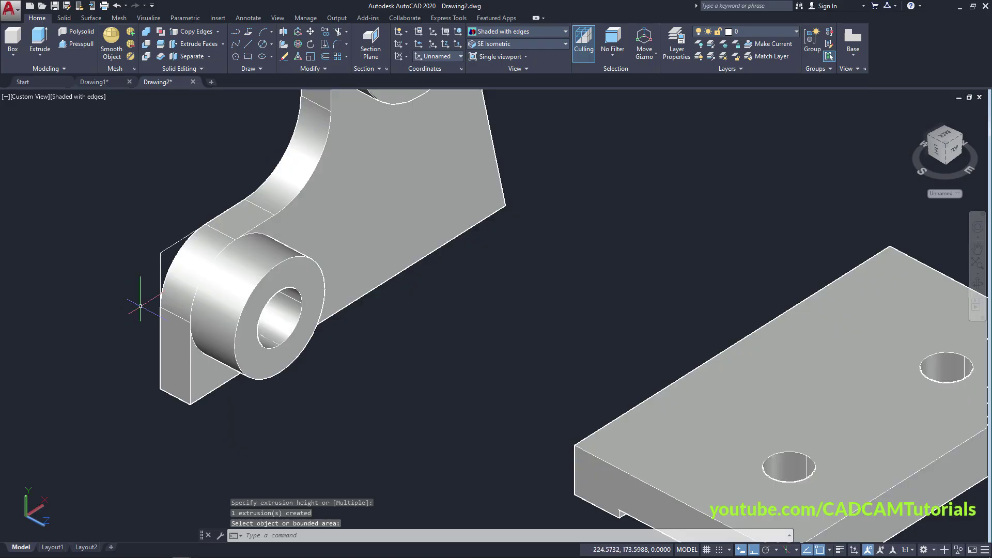
Step: Check the large boss's hole diameter in the Ex - 2.pdf drawing, switching to Adobe Reader and back to AutoCAD
middle_click_drag(137, 288, 141, 448)
key("Return")
scroll(427, 267, "up", 3)
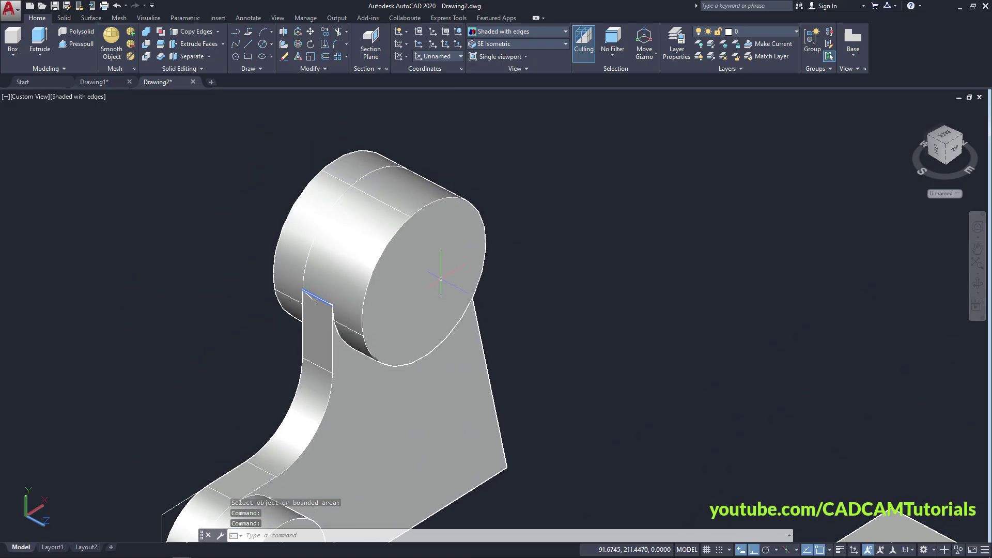
scroll(392, 248, "up", 1)
key("alt+Tab")
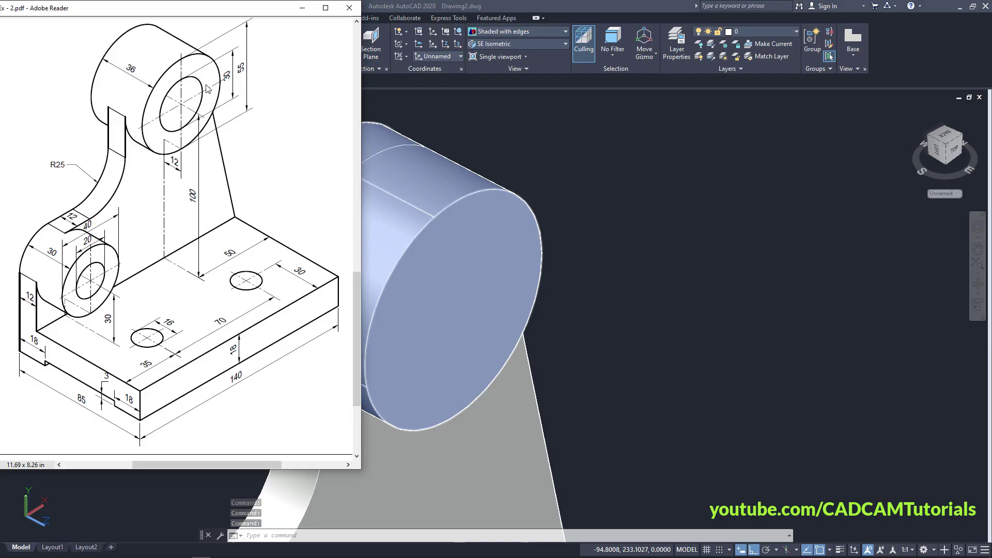
left_click(623, 273)
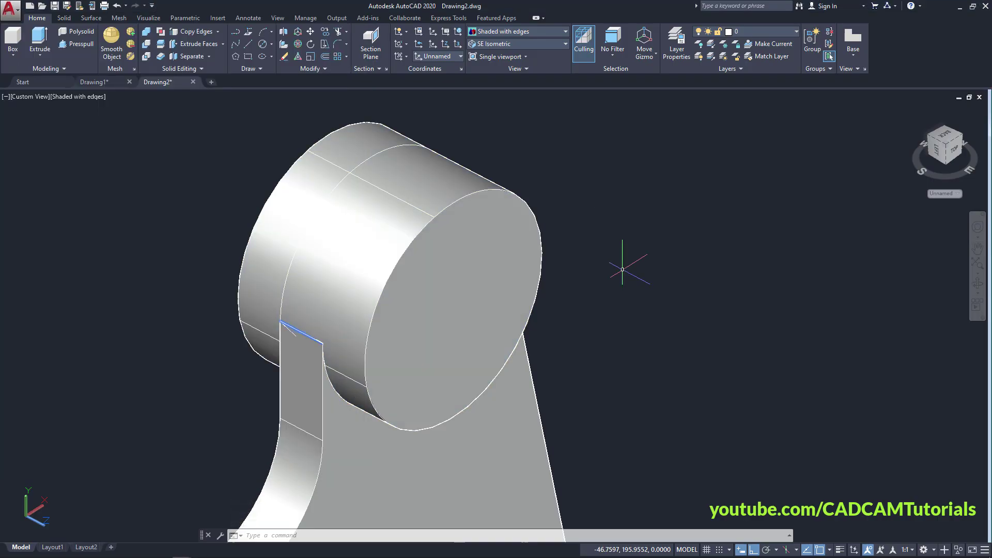
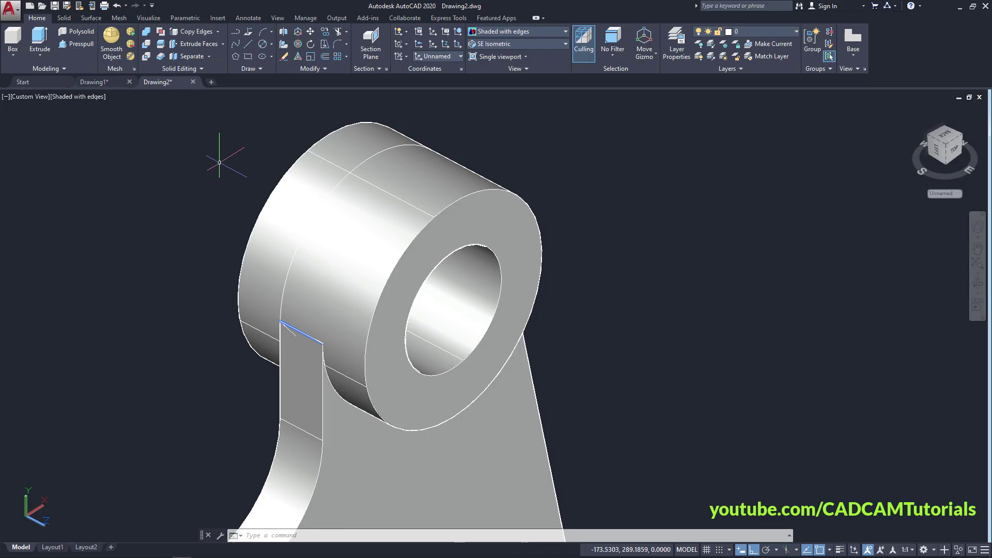
Step: Union the large upper boss with the upright and its small boss into one solid
scroll(234, 154, "down", 5)
middle_click_drag(234, 154, 354, 341)
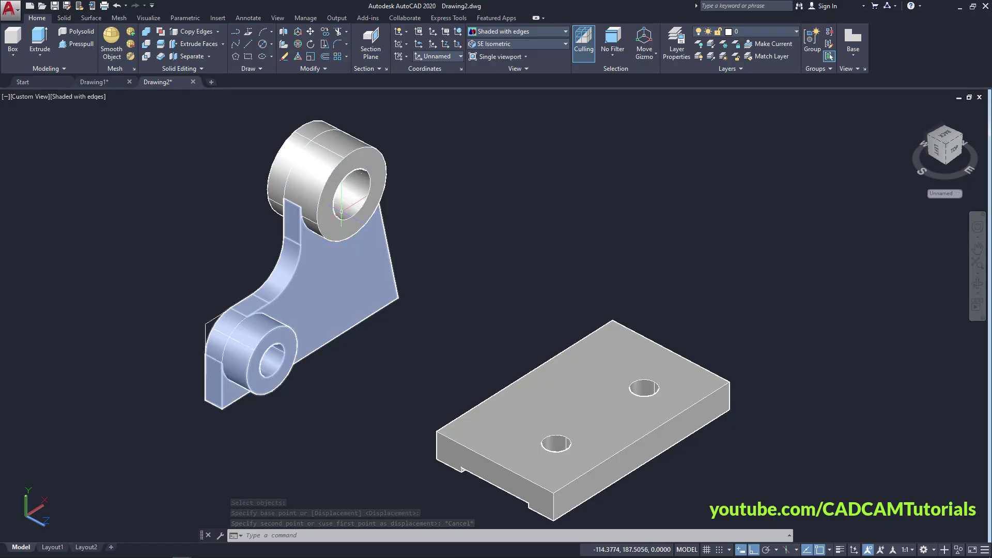
left_click(146, 35)
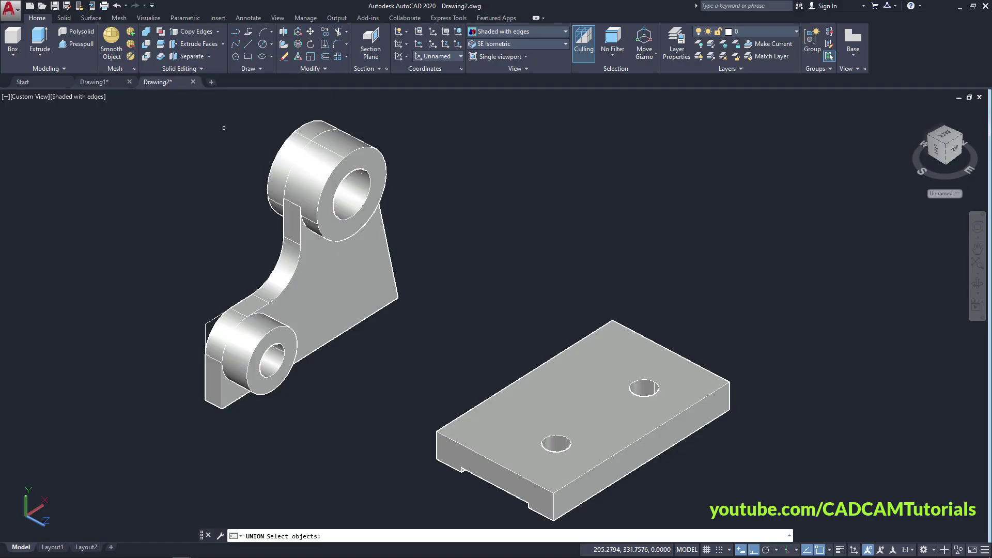
left_click(304, 180)
left_click(314, 273)
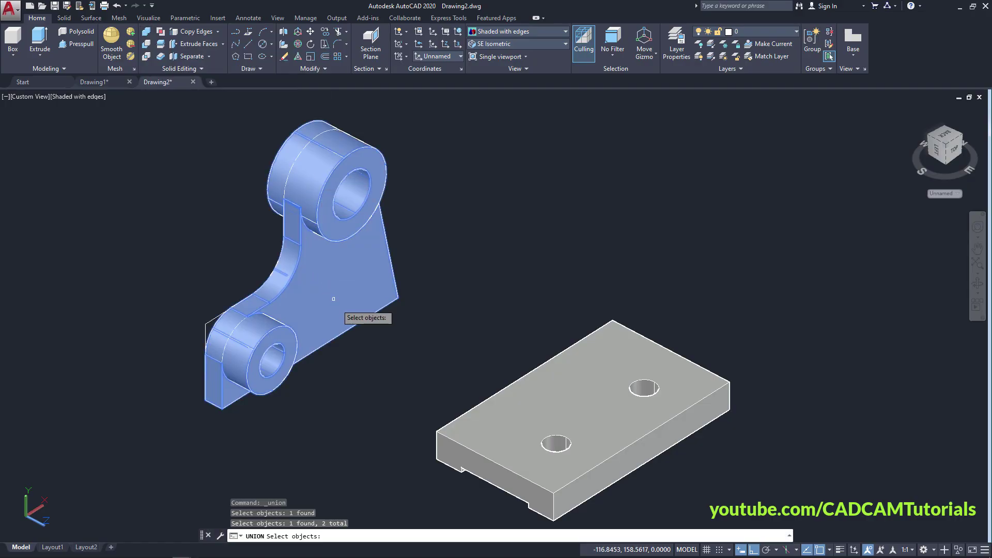
key("Return")
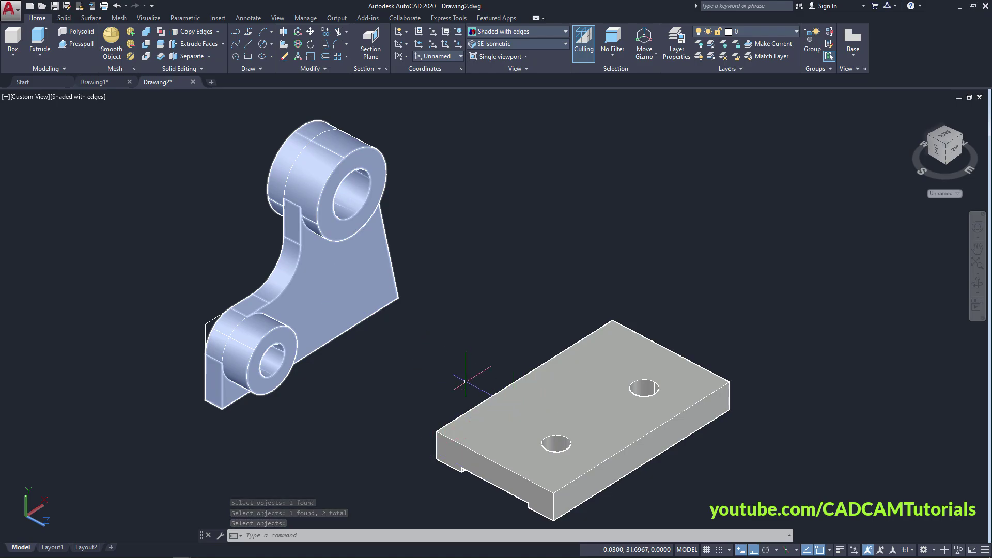
Step: Move the joined upright from its lower rear corner to the matching top corner of the base plate, with Ortho off
left_click(310, 32)
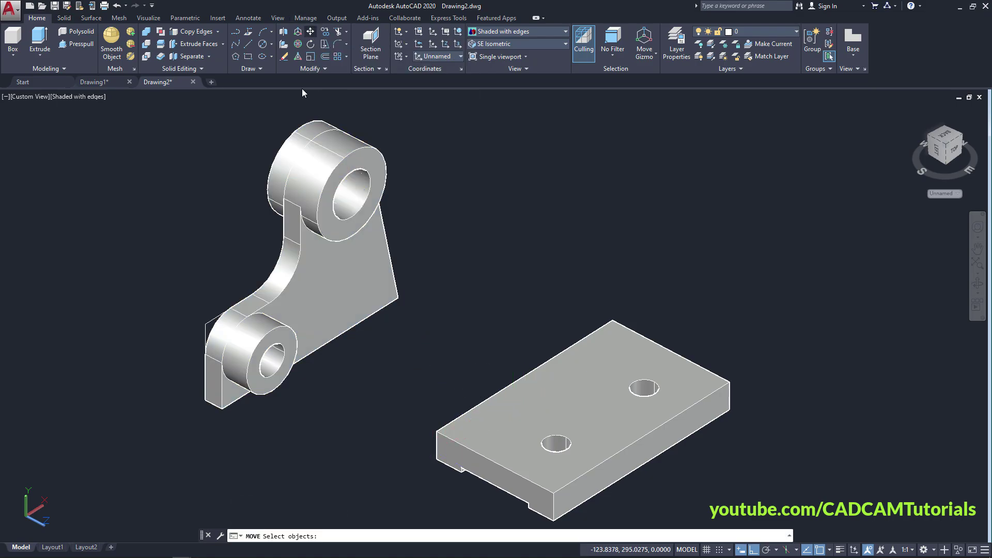
left_click(296, 310)
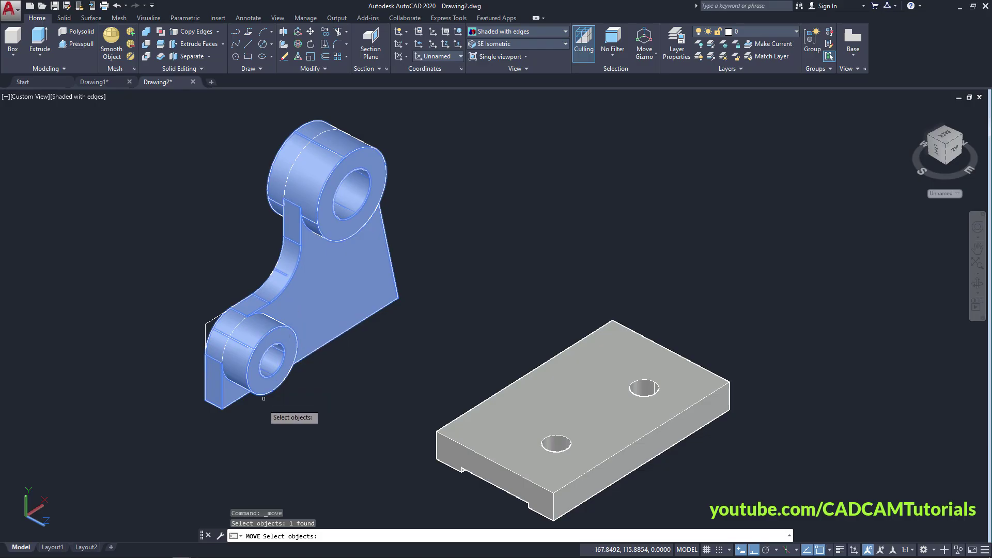
key("Return")
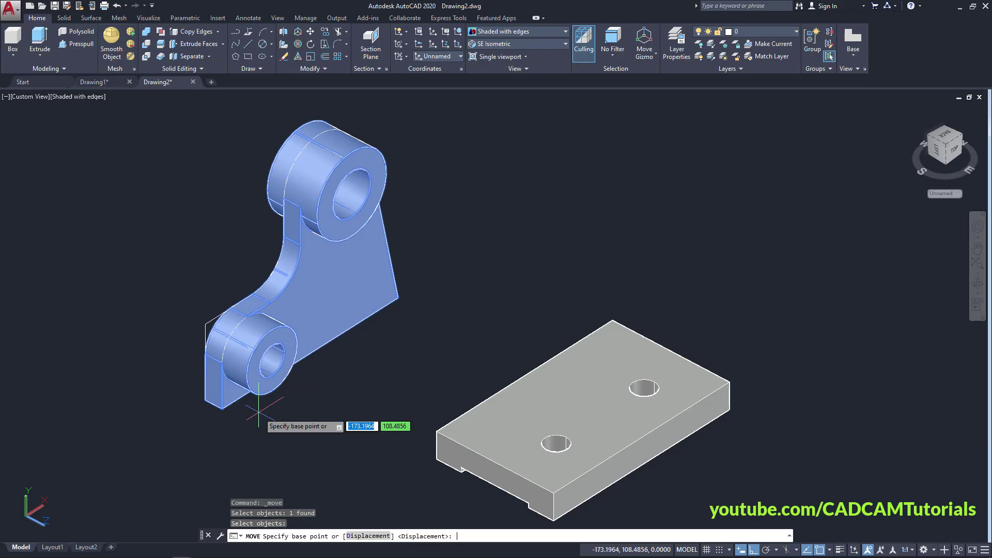
left_click(205, 400)
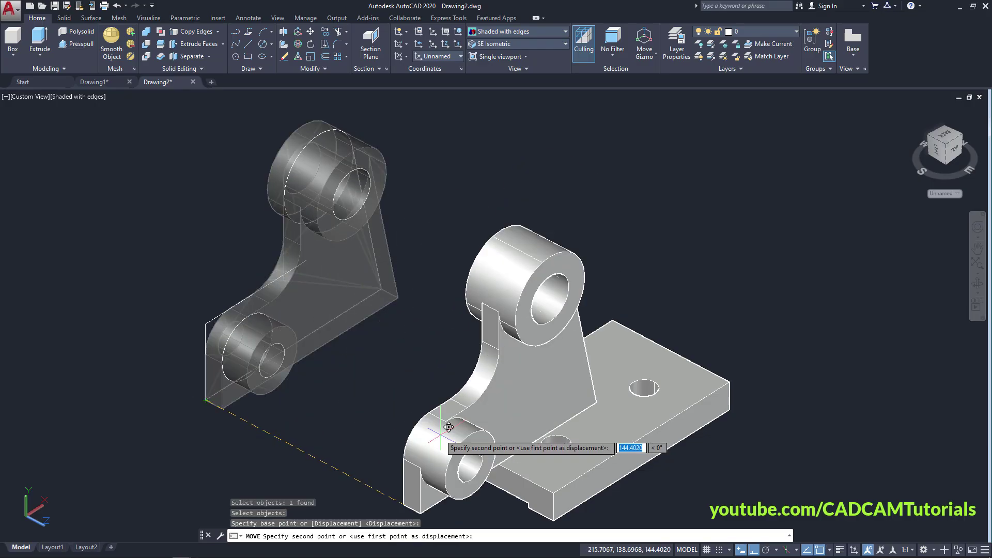
key("F8")
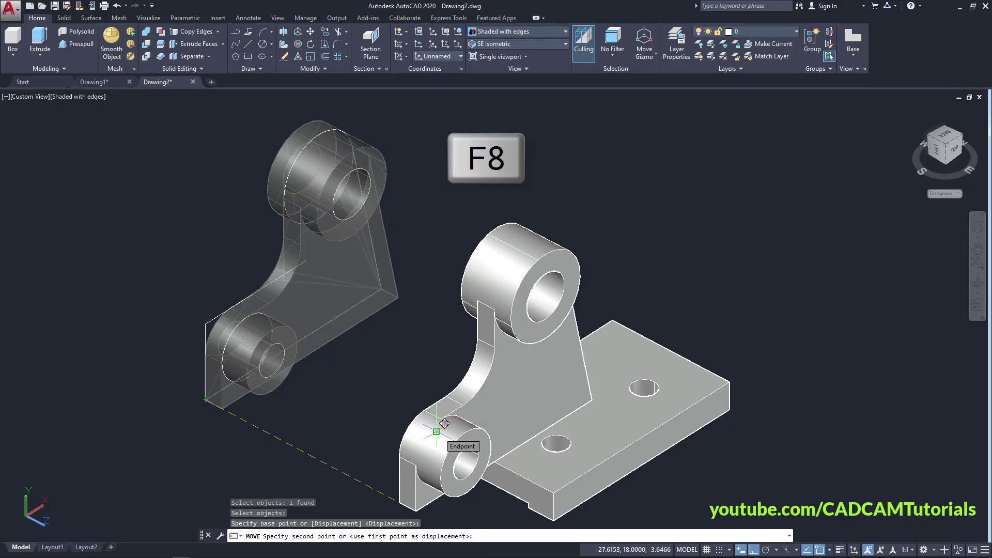
key("F8")
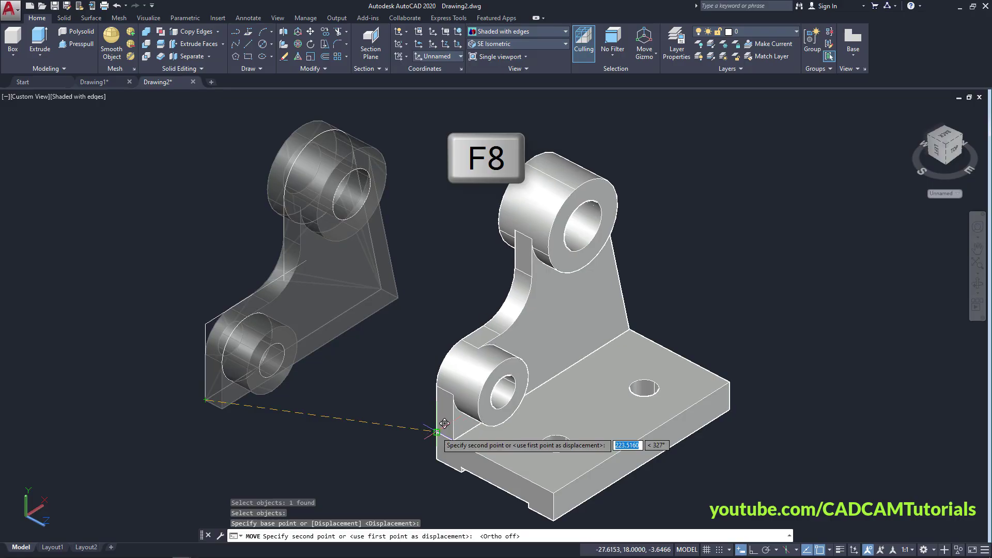
left_click(436, 432)
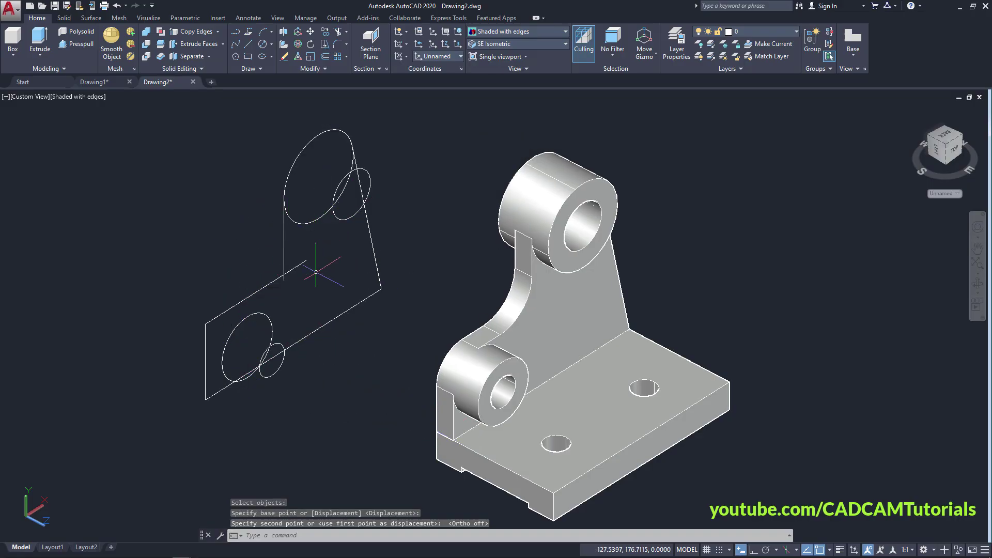
Step: Erase all the leftover construction lines and circles at the upright's former position
key("Return")
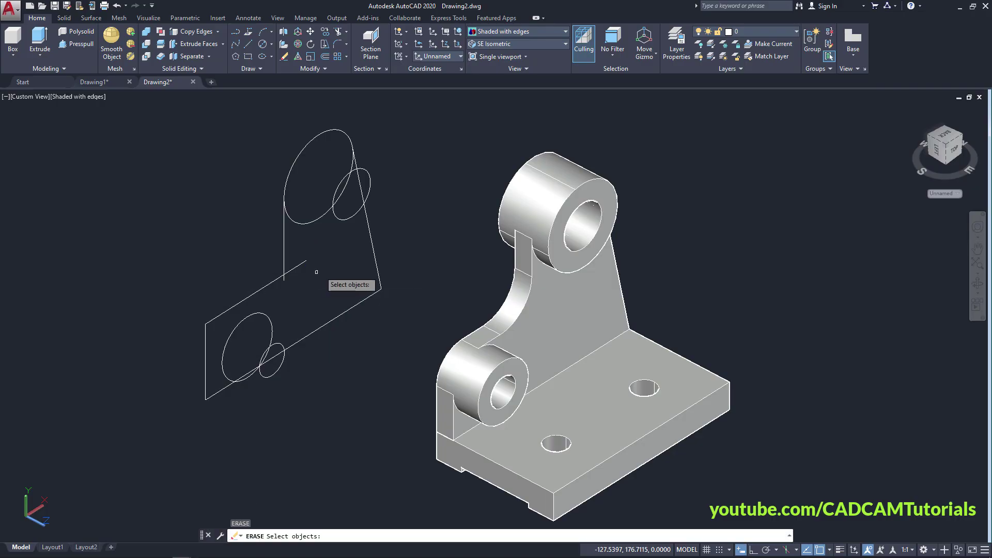
left_click(399, 143)
left_click(146, 425)
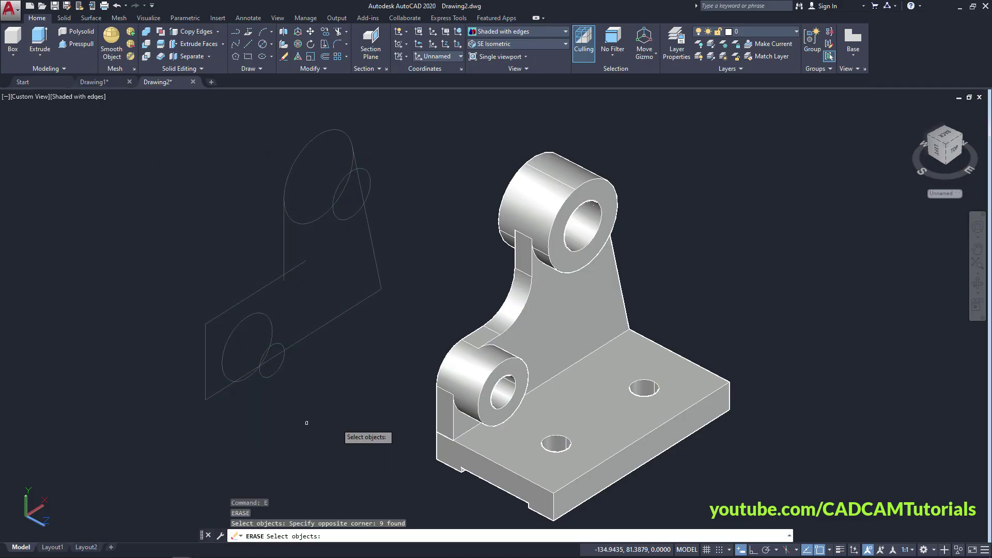
key("Return")
Step: Union the upright with the base plate into a single bracket solid
middle_click_drag(401, 410, 217, 395)
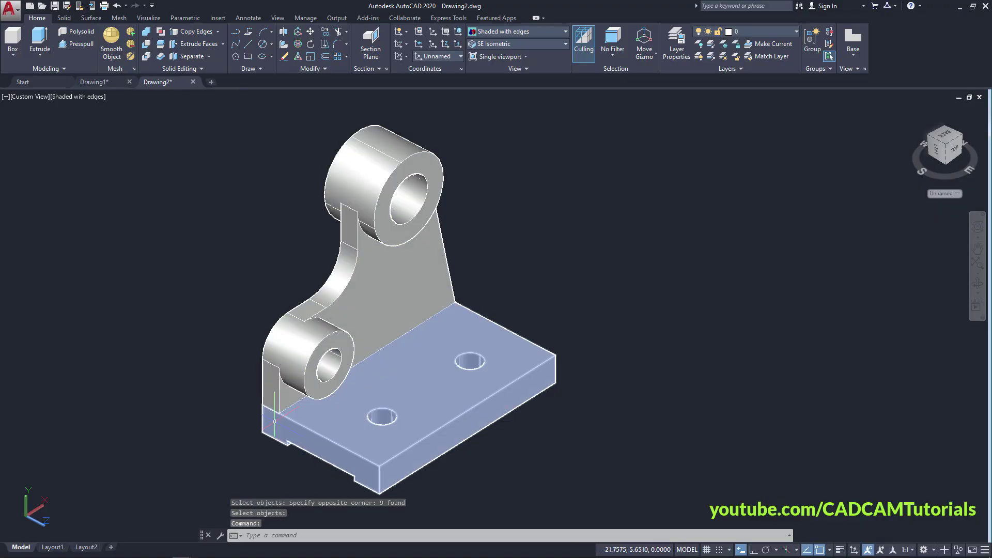
left_click(145, 35)
left_click(278, 383)
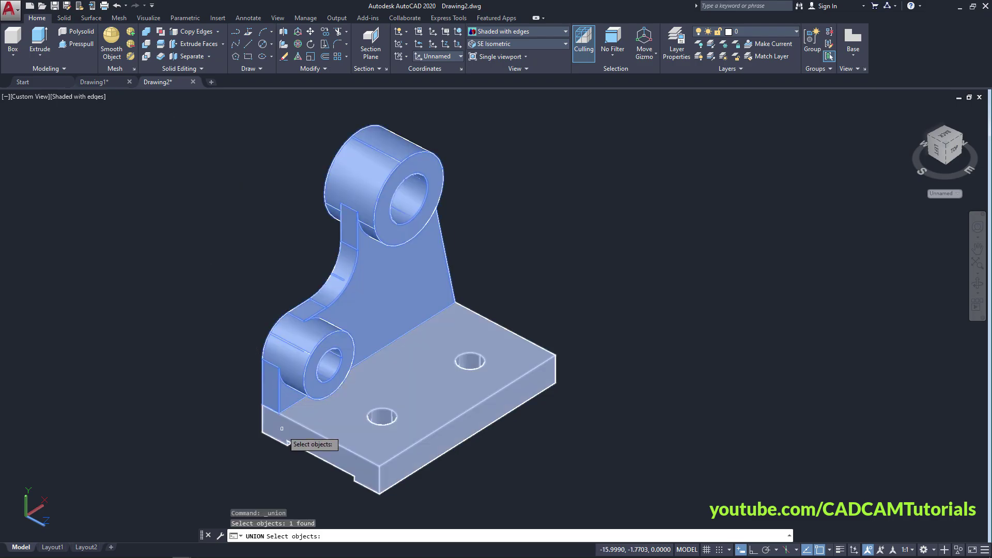
left_click(282, 439)
key("Return")
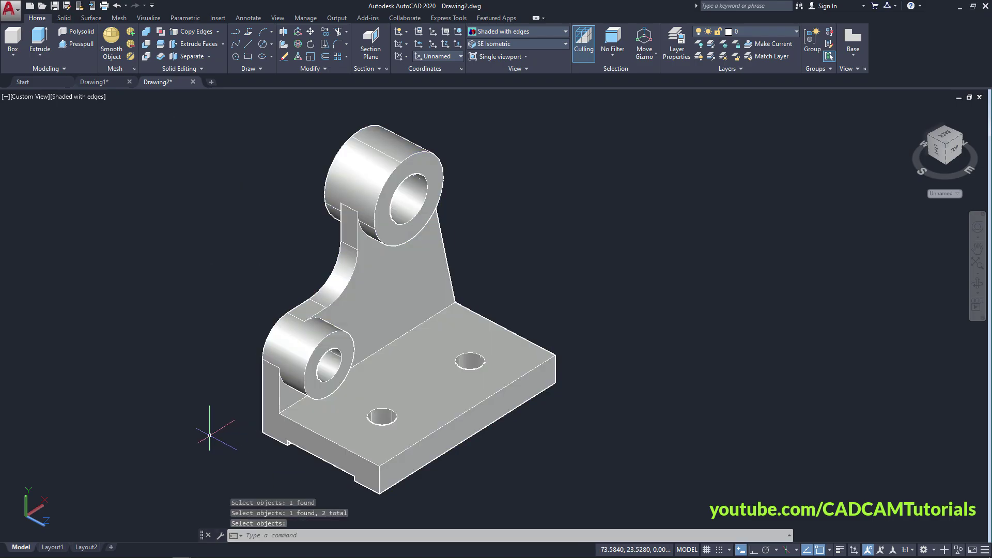
Step: Set the bracket solid's color to index color 91, a light green, and clear the selection
middle_click_drag(491, 414, 413, 389, "shift")
key("Return")
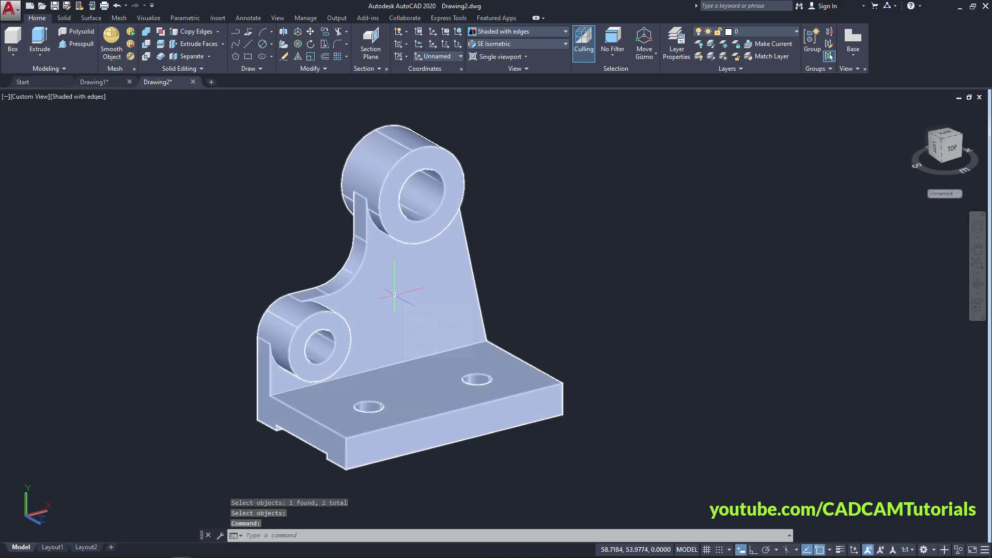
left_click(394, 295)
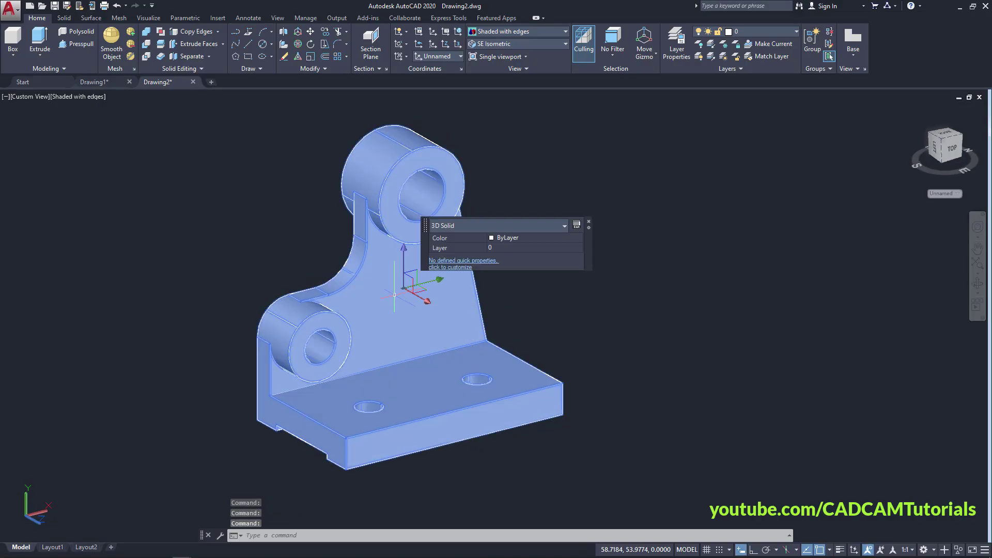
left_click(507, 239)
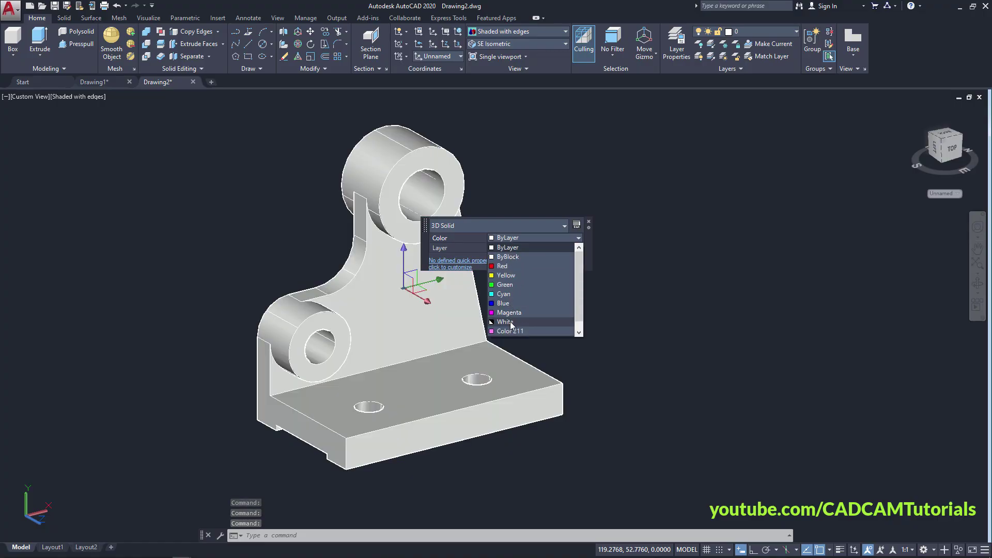
left_click(513, 333)
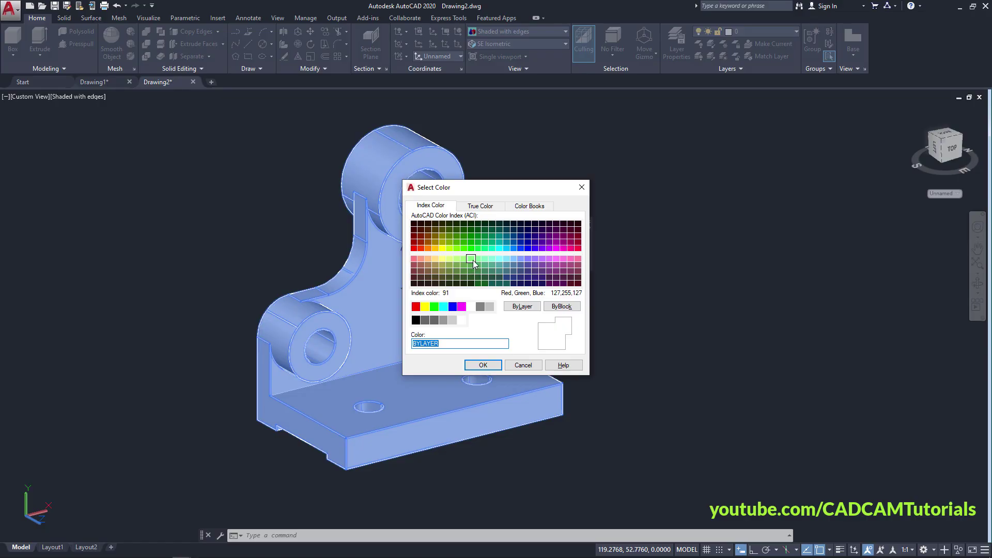
left_click(472, 260)
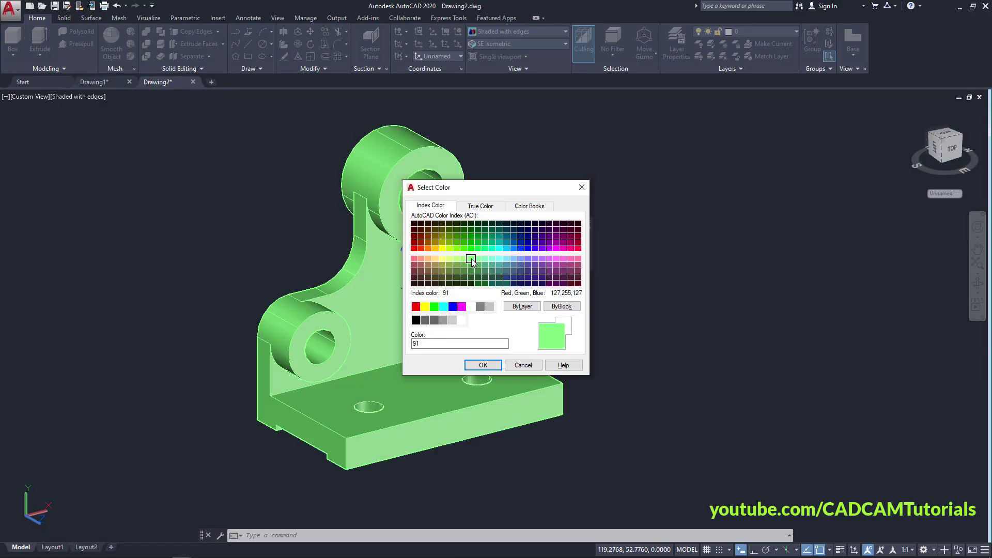
left_click(480, 365)
key("Escape")
key("Escape")
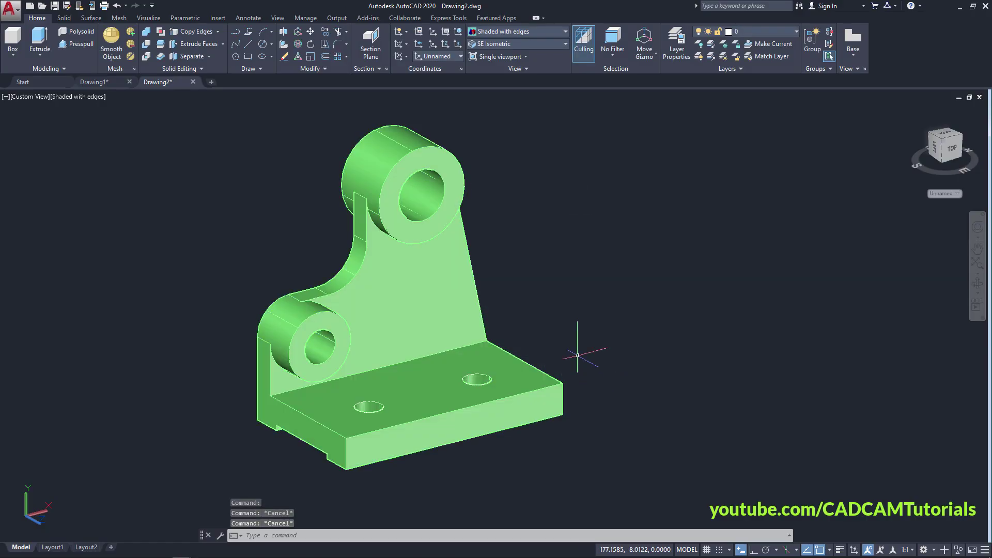
Step: Review the finished bracket from an isometric angle and fit it to the drawing extents
middle_click_drag(538, 417, 215, 344, "shift")
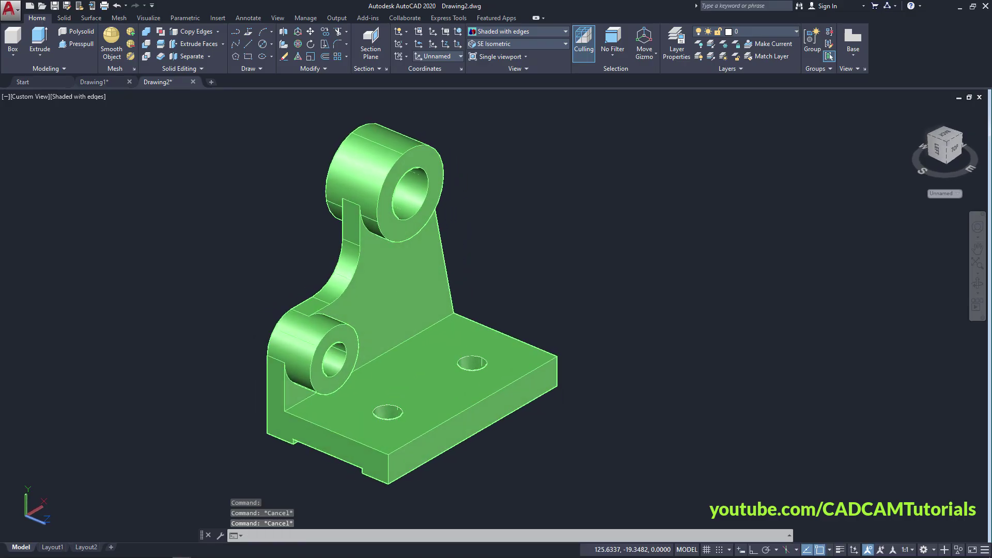
scroll(200, 333, "up", 2)
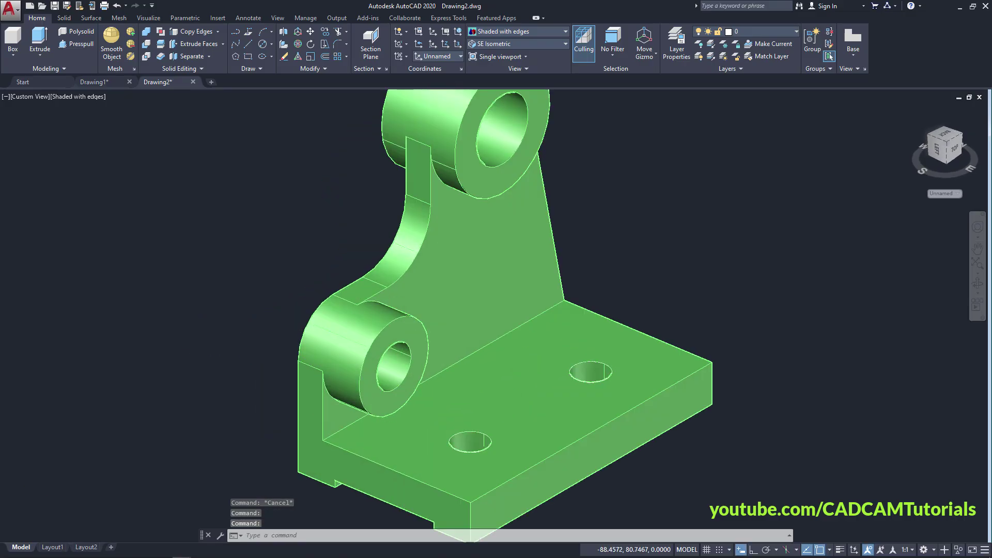
scroll(488, 522, "down", 1)
middle_click(199, 343)
middle_click(199, 343)
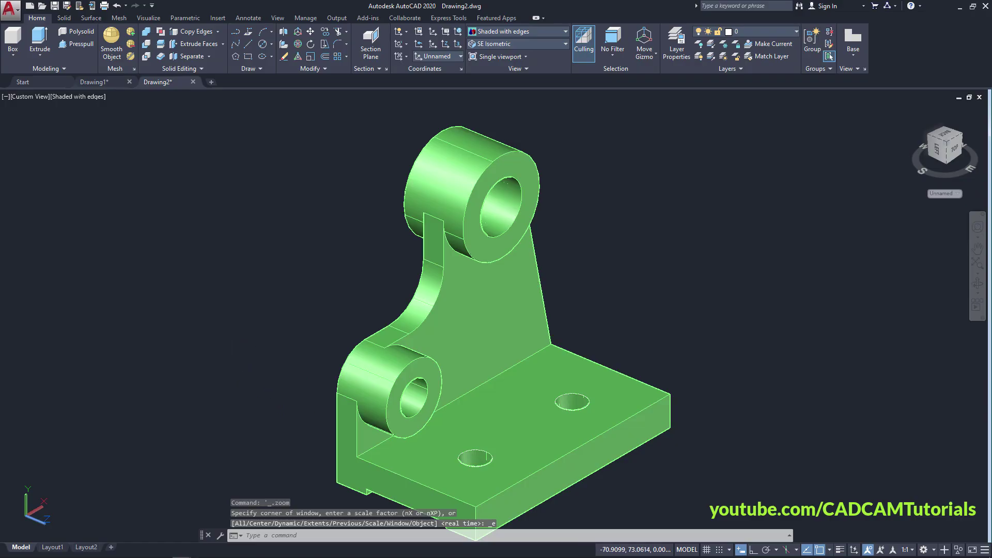
middle_click_drag(289, 388, 271, 348)
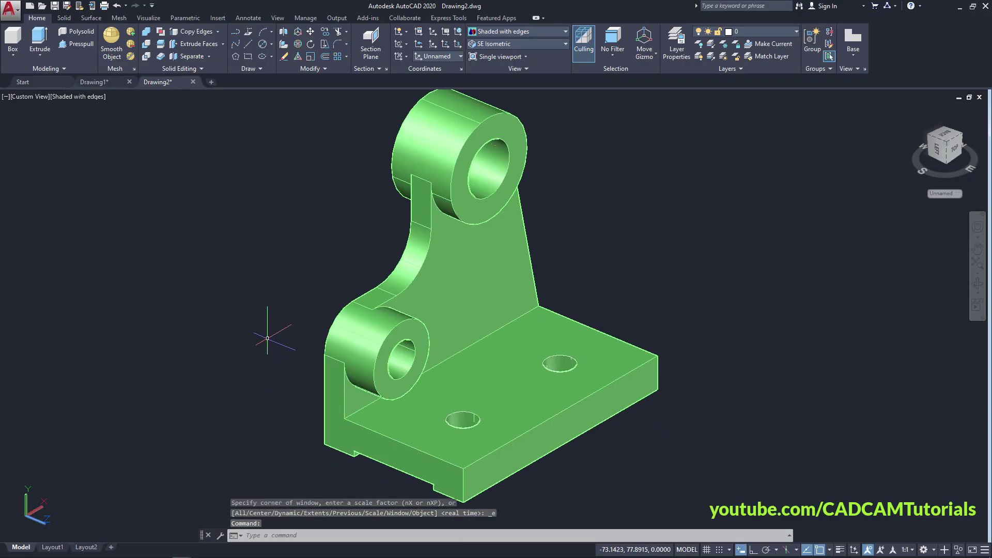